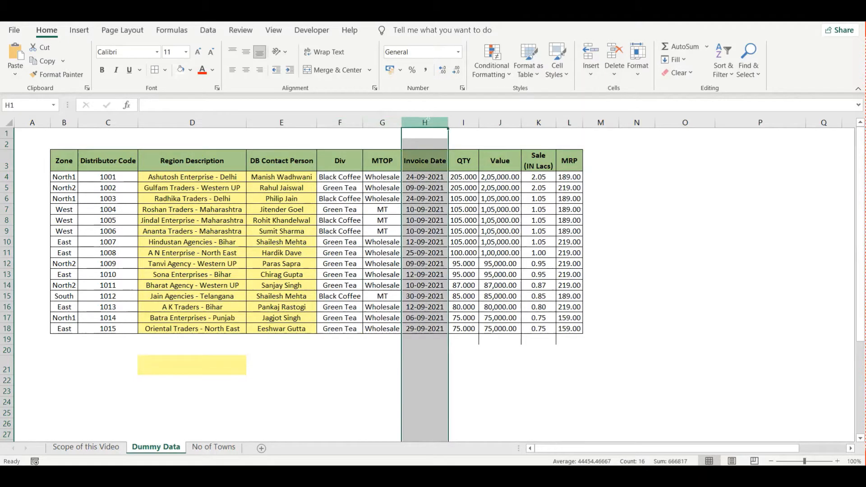
- Review the QTY, Value, Sale (IN Lacs) and MRP columns of the dummy data one after another
click(468, 120)
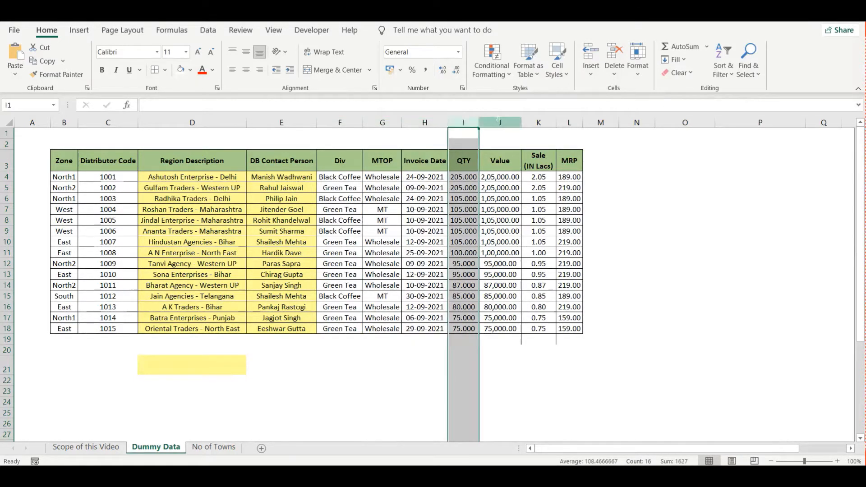
click(498, 120)
click(539, 122)
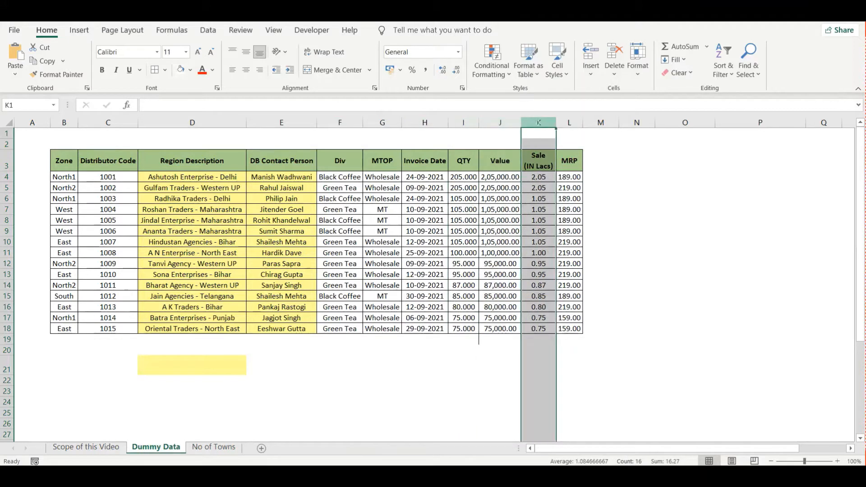
click(570, 121)
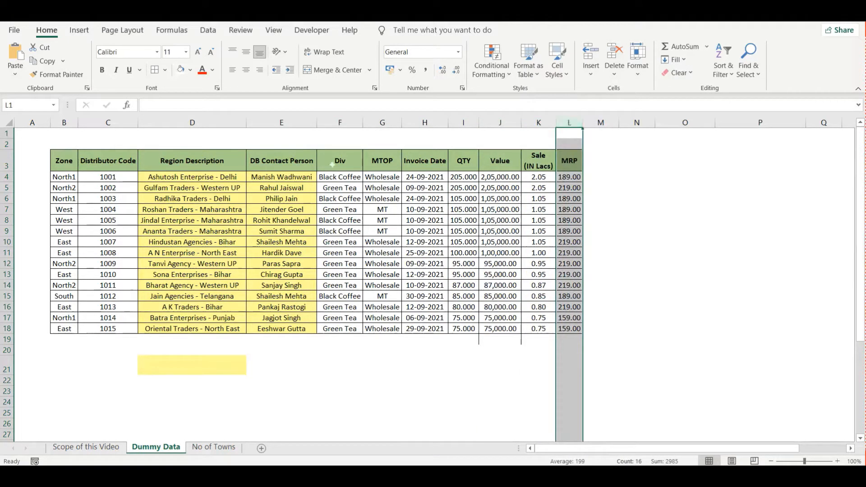
- Compare the first two topics on the scope sheet with the Region Description and DB Contact Person columns of the dummy data
click(86, 446)
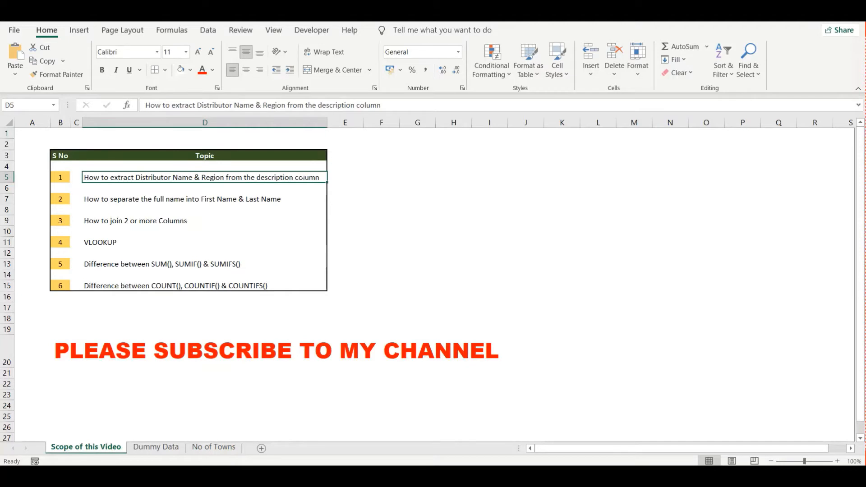
click(154, 446)
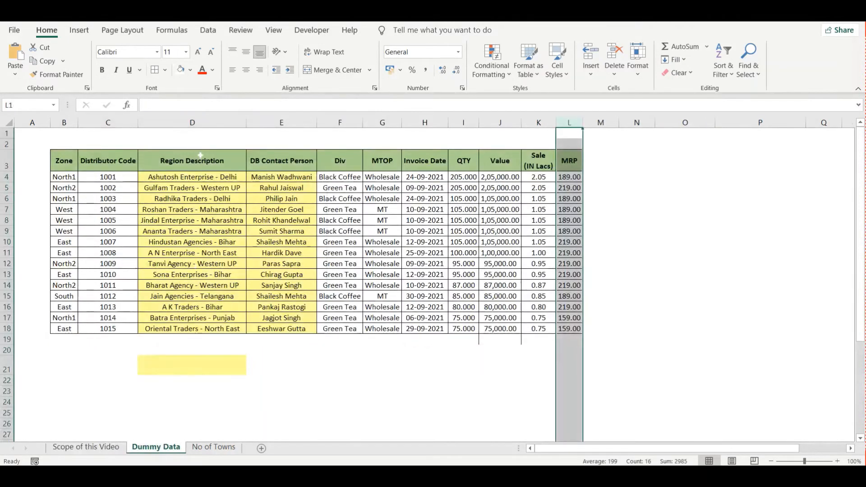
click(199, 124)
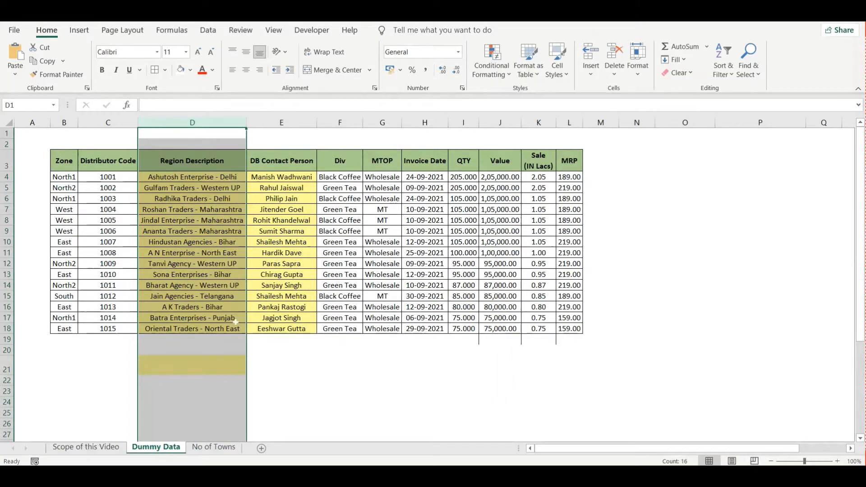
click(114, 449)
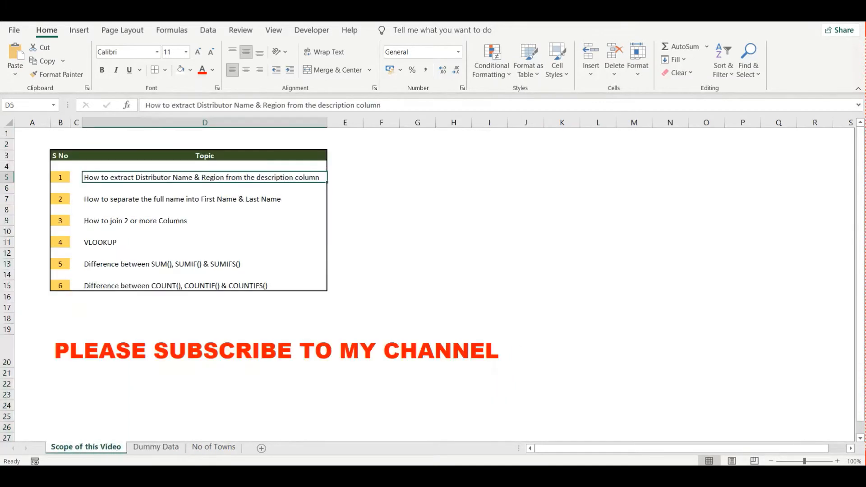
click(118, 200)
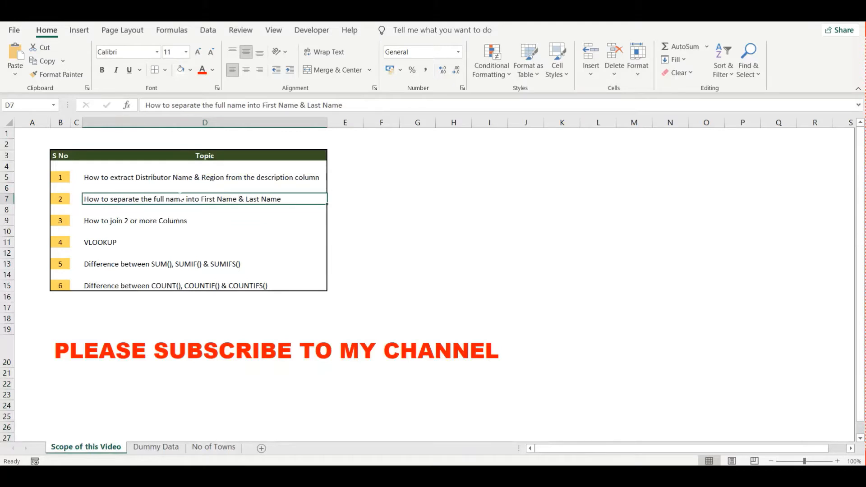
click(171, 448)
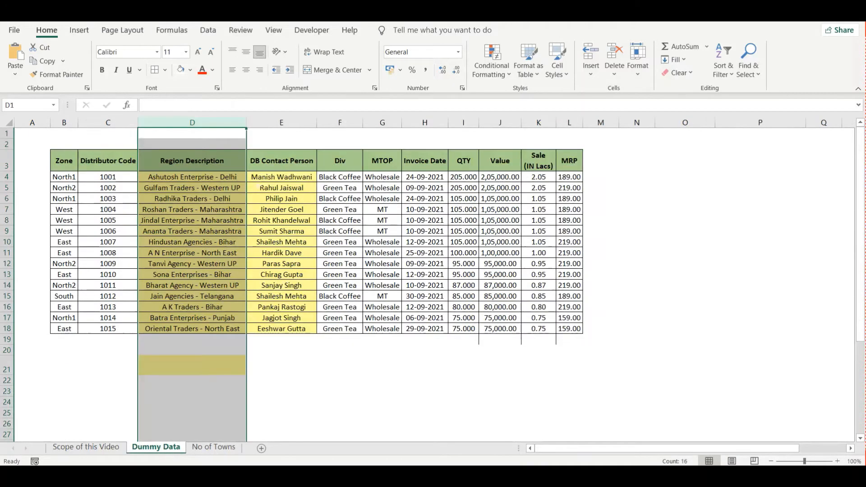
click(283, 123)
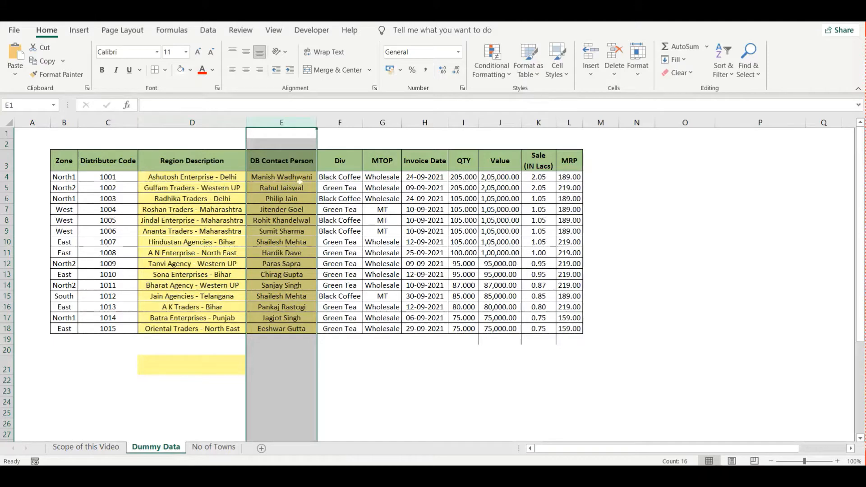
- Read the topic about joining columns and examine the DB Contact Person and Div columns as its example
click(88, 447)
click(118, 210)
click(129, 221)
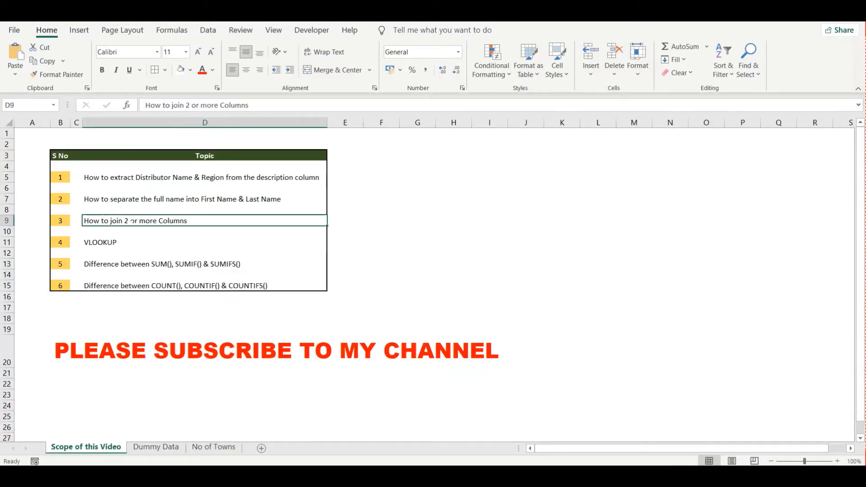
click(158, 448)
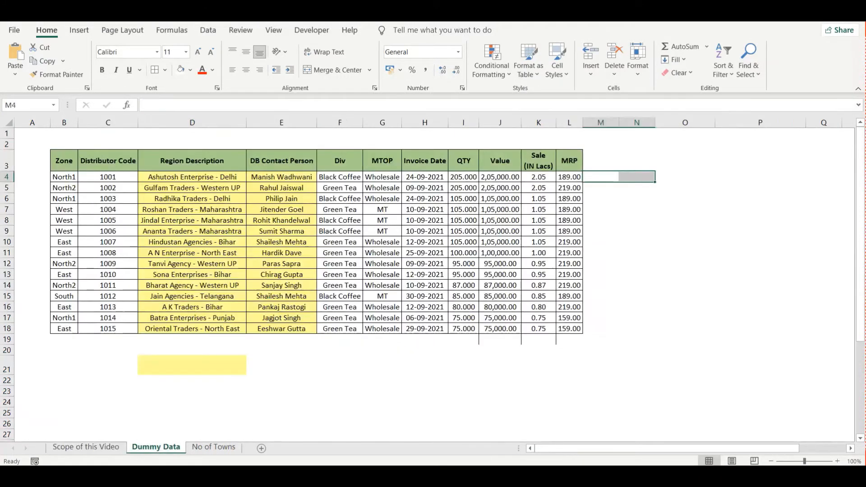
click(339, 123)
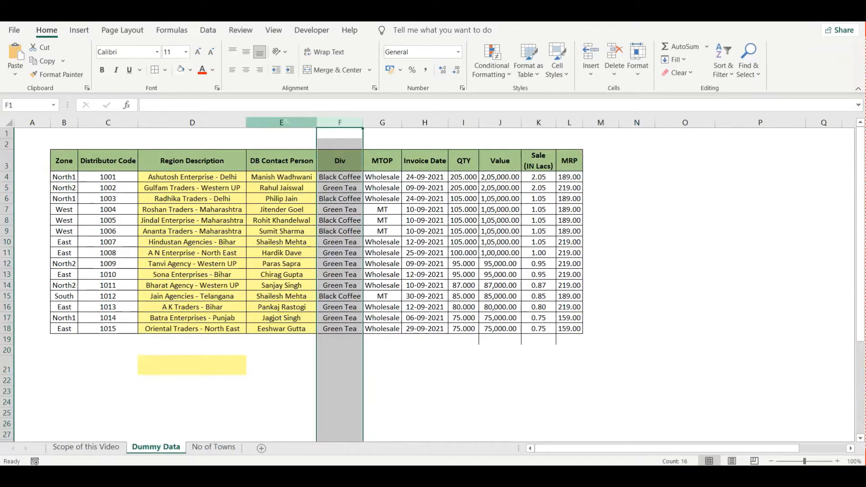
ctrl+click(283, 122)
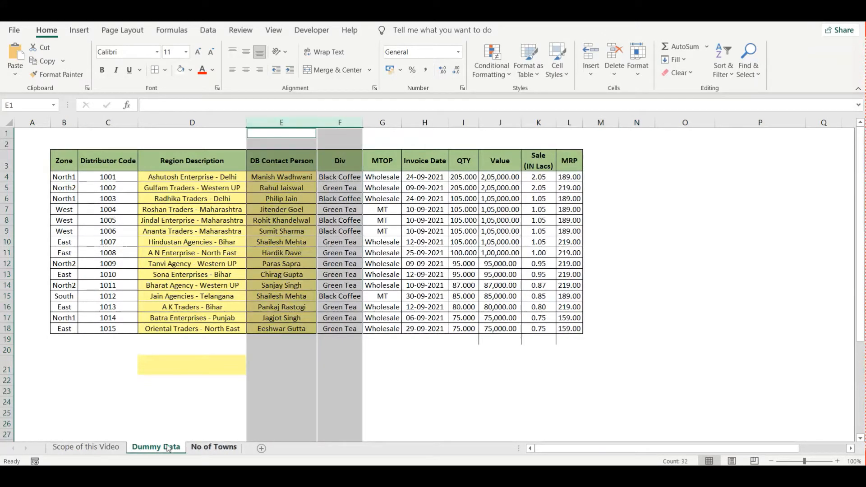
- Read the VLOOKUP, SUM and COUNT topics on the scope sheet, and return to the first topic in row 5
click(111, 449)
click(126, 242)
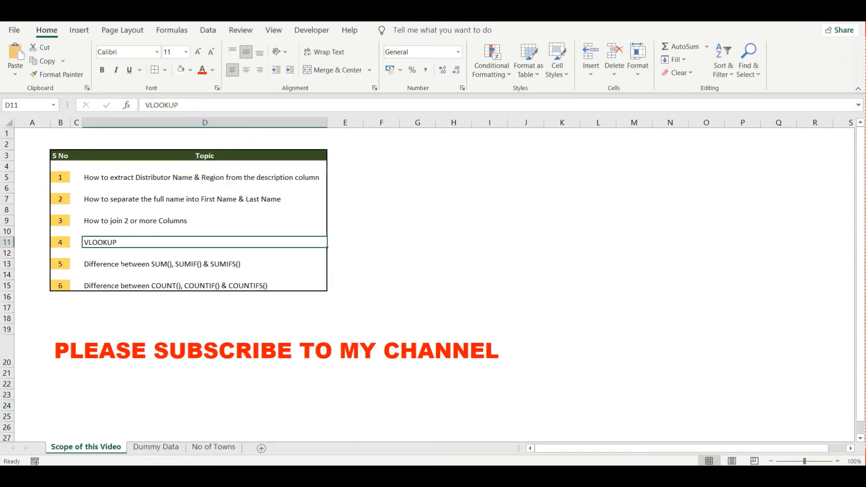
click(122, 265)
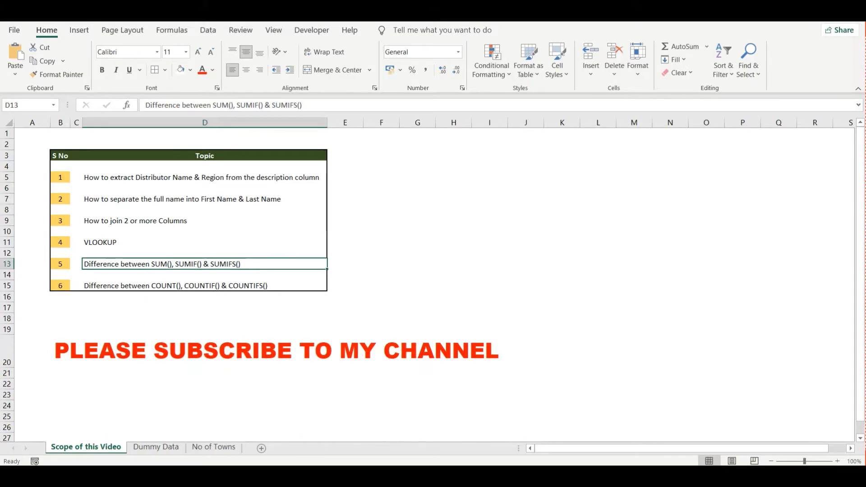
click(149, 285)
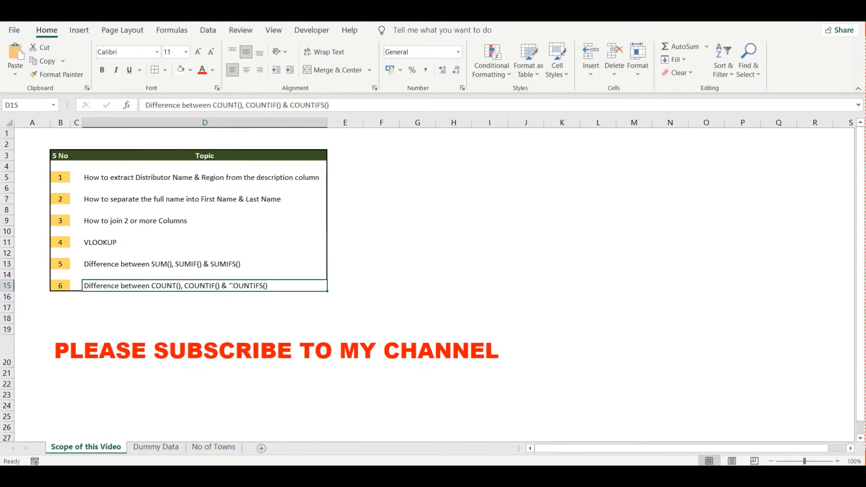
click(104, 177)
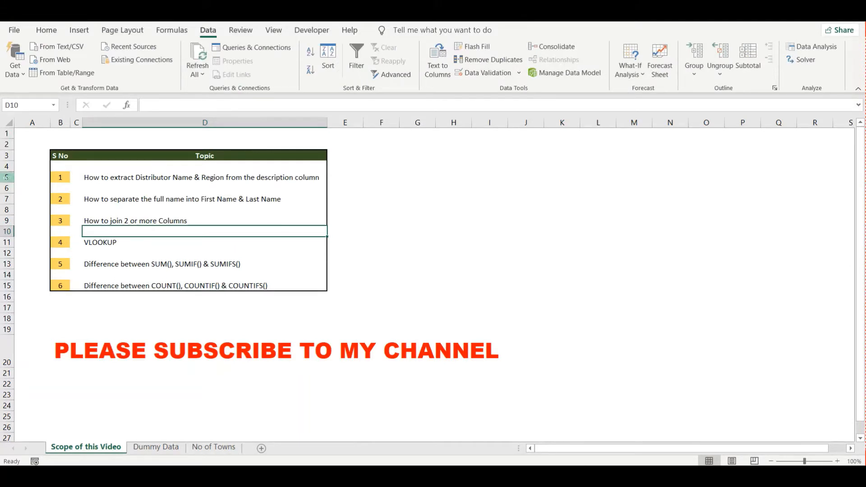
click(6, 177)
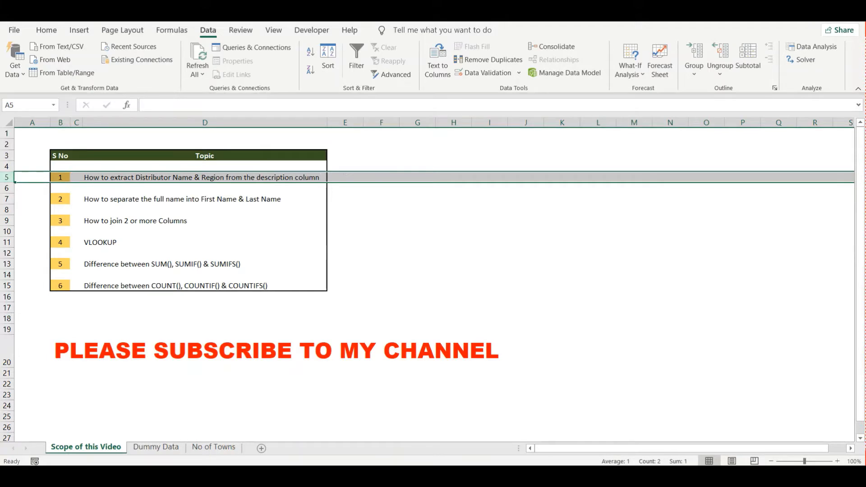
- Insert two blank columns before the DB Contact Person column on the Dummy Data sheet
click(155, 447)
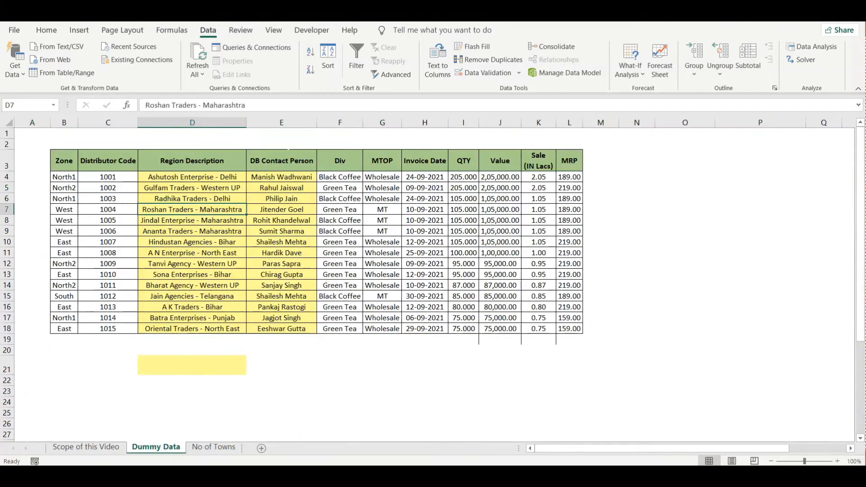
click(275, 122)
key(ctrl+shift+equal)
key(ctrl+shift+equal)
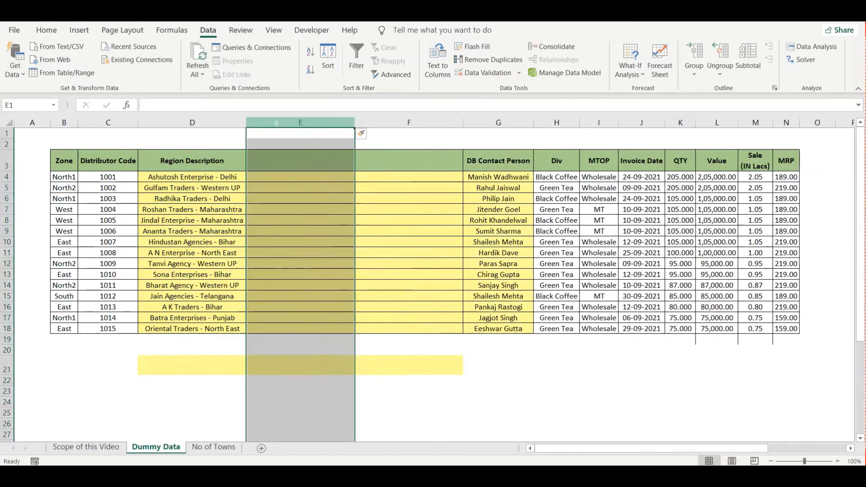
- Title the two new columns "Distributor Name" and "Location" in cells E3 and F3
click(300, 160)
text(Distr)
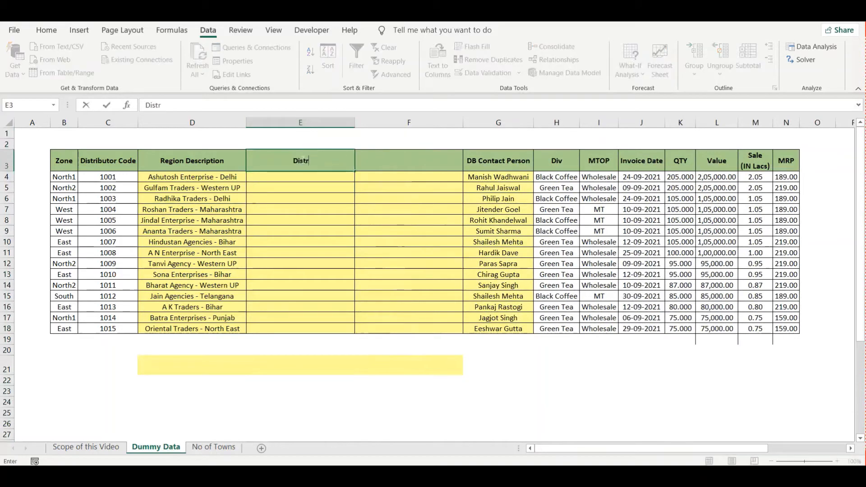
text(ibutor Name)
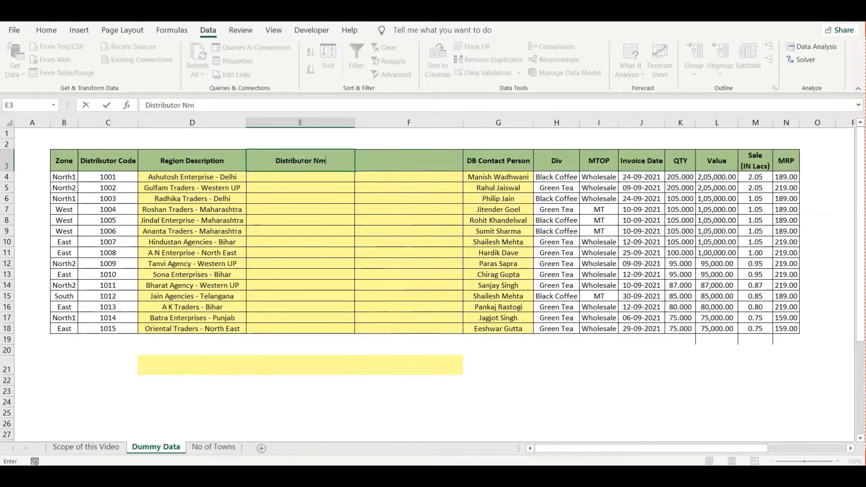
key(Tab)
text(Location)
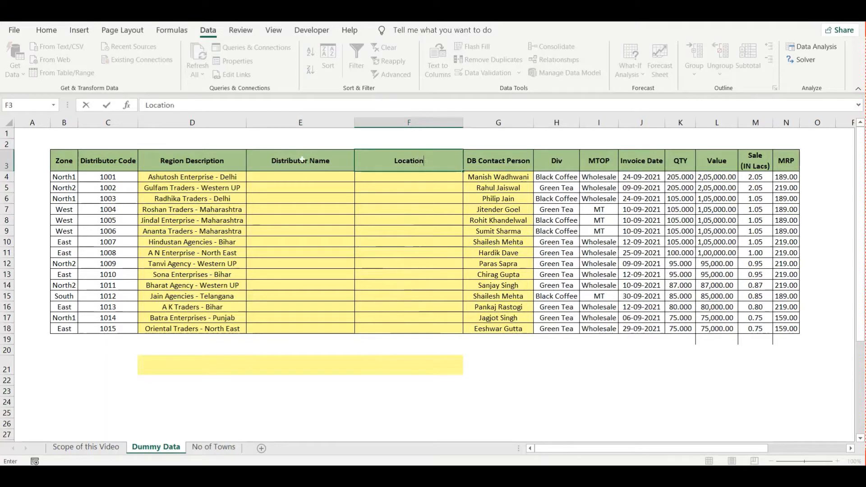
key(Return)
key(Down)
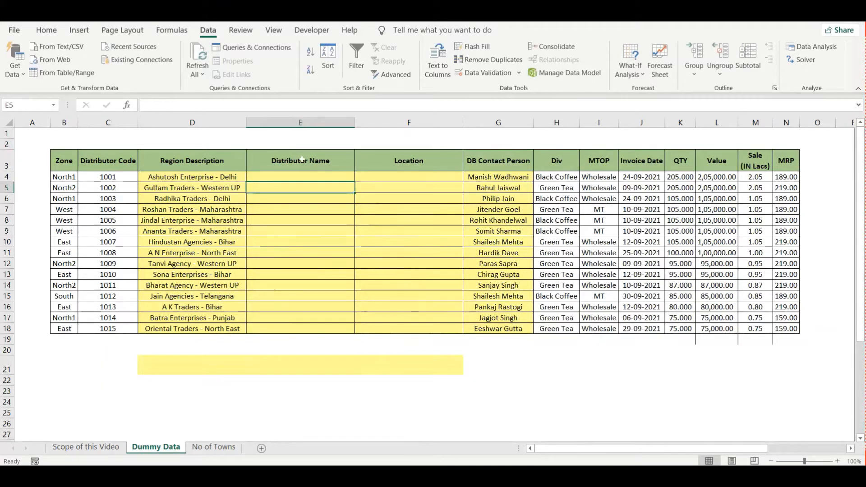
key(Left)
key(Up)
key(Up)
key(Right)
key(Down)
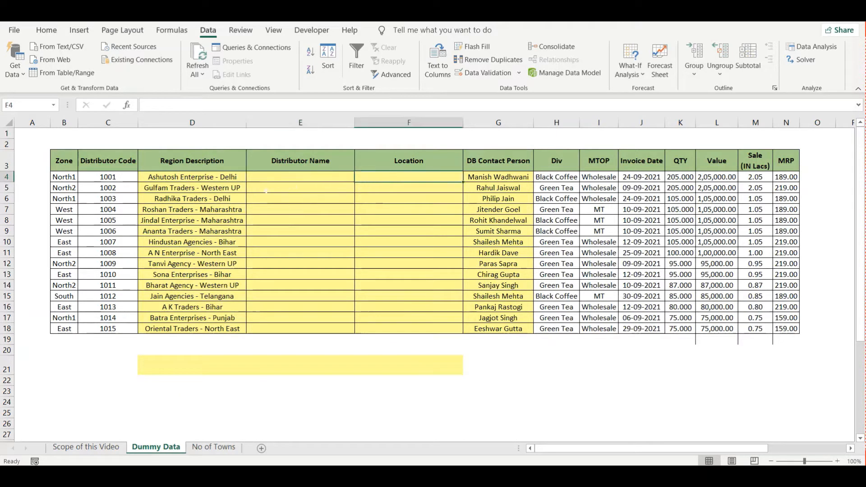
- Select all Region Description entries from D4 to D18
click(234, 193)
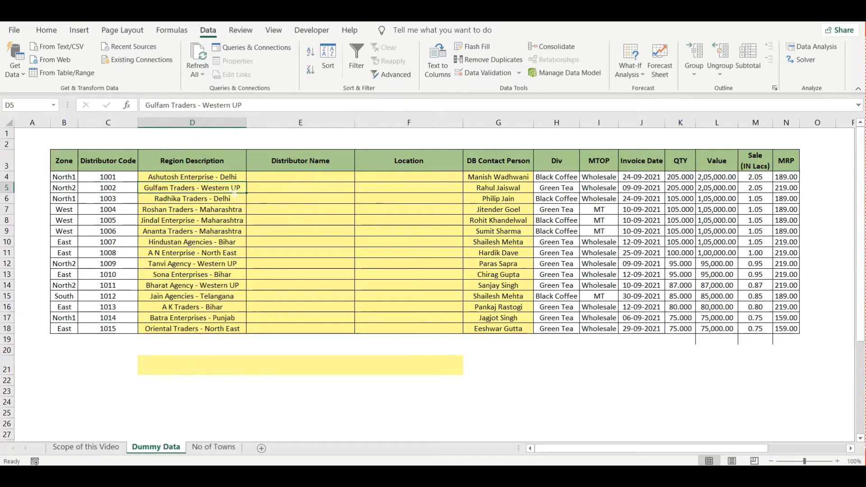
click(211, 177)
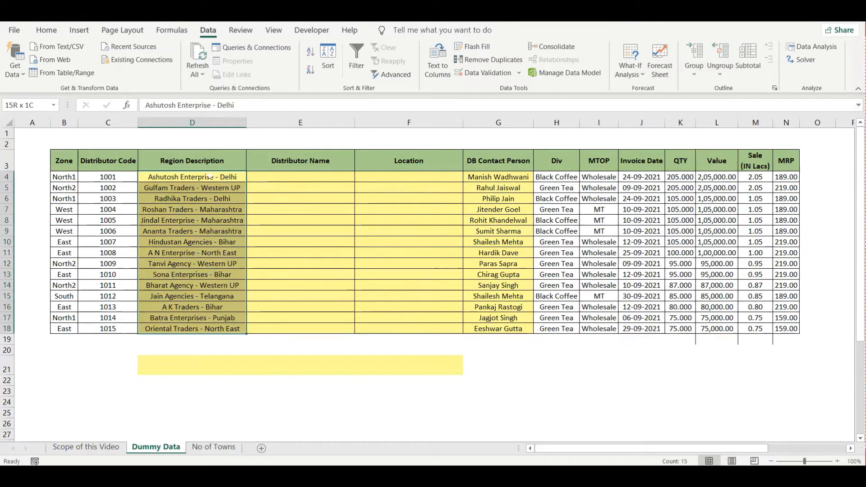
key(ctrl+shift+Down)
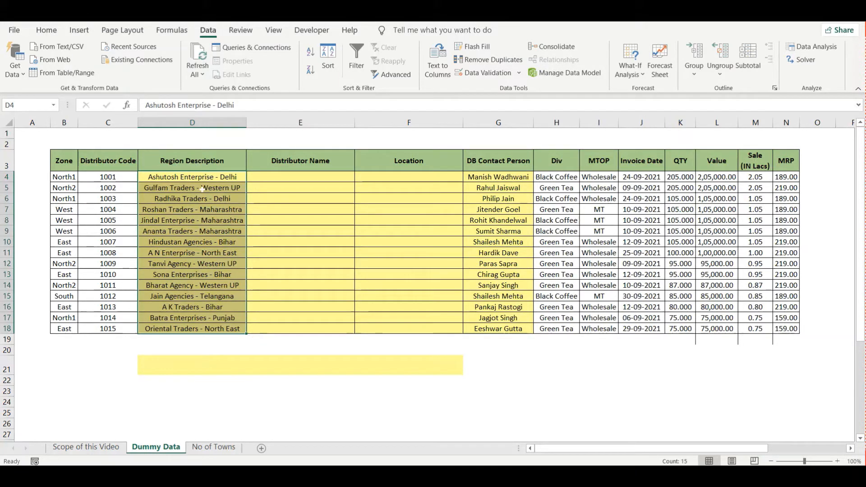
key(alt)
key(a)
key(e)
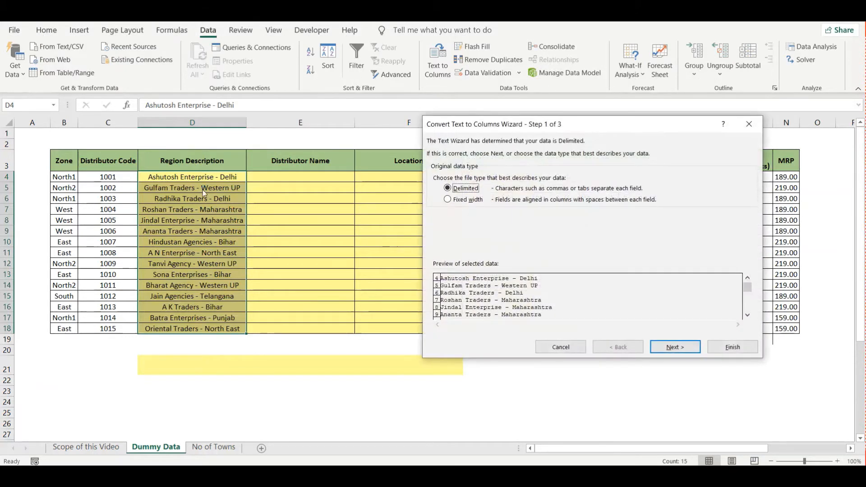
key(Escape)
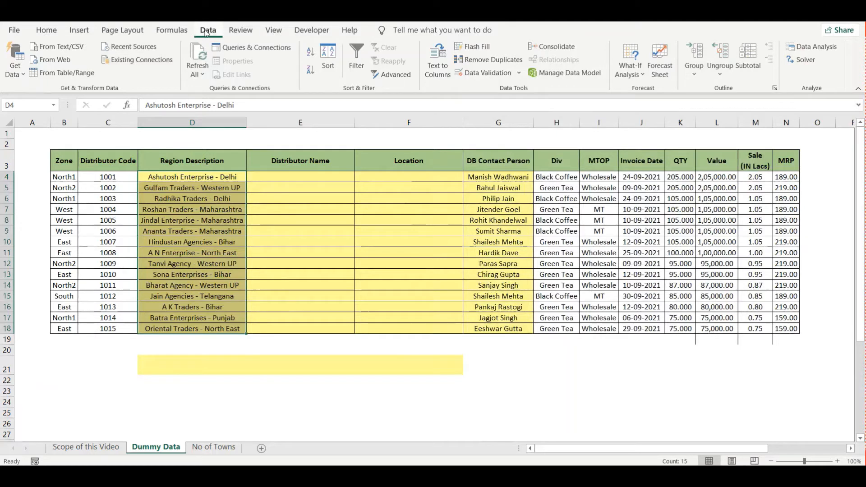
- Start Text to Columns on the selected Region Description entries as delimited data, with a hyphen as the other delimiter
click(444, 71)
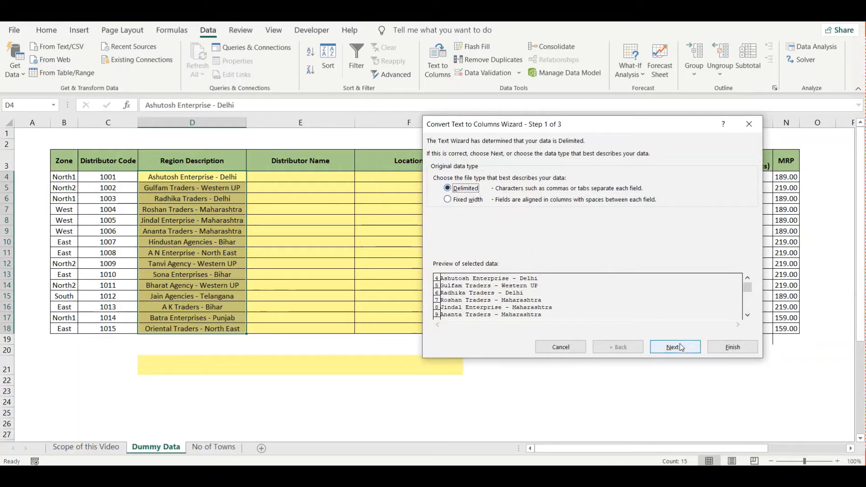
click(674, 347)
click(436, 214)
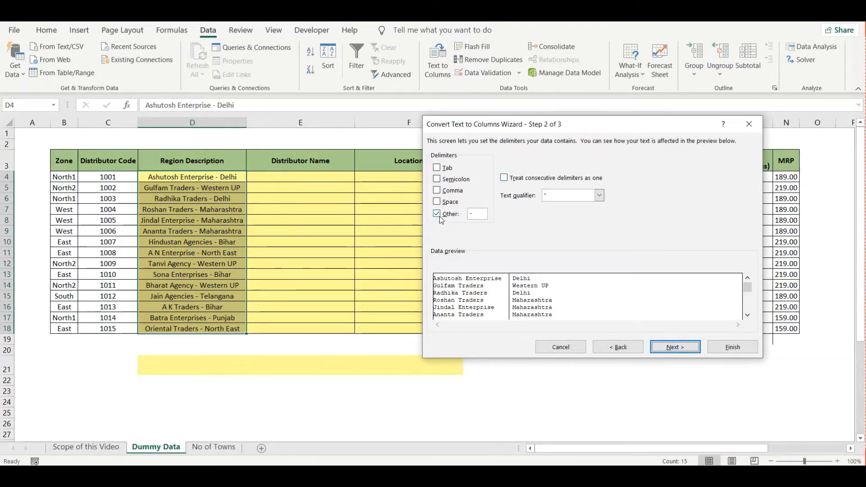
click(471, 214)
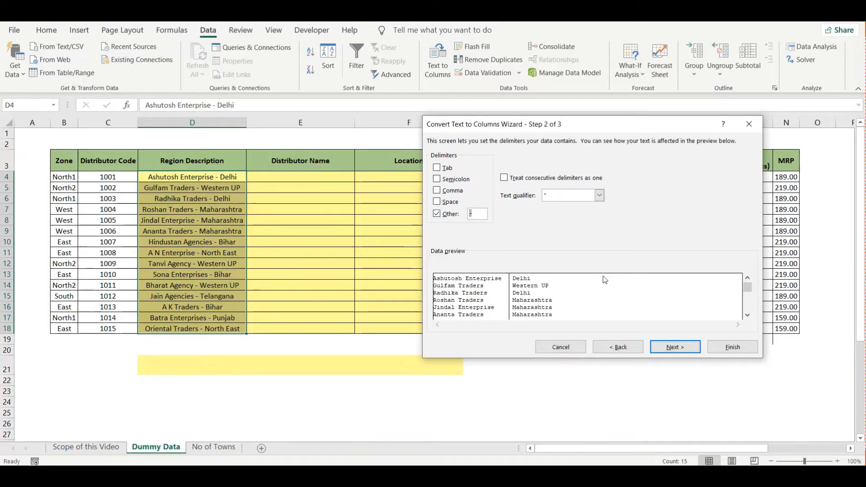
click(674, 346)
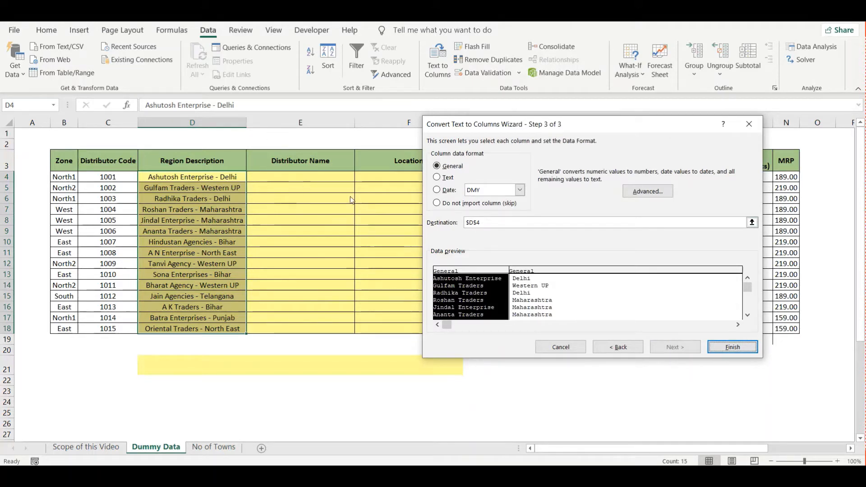
- Set the split's destination to cell E4 and finish the conversion, replacing the existing contents
click(751, 223)
click(752, 222)
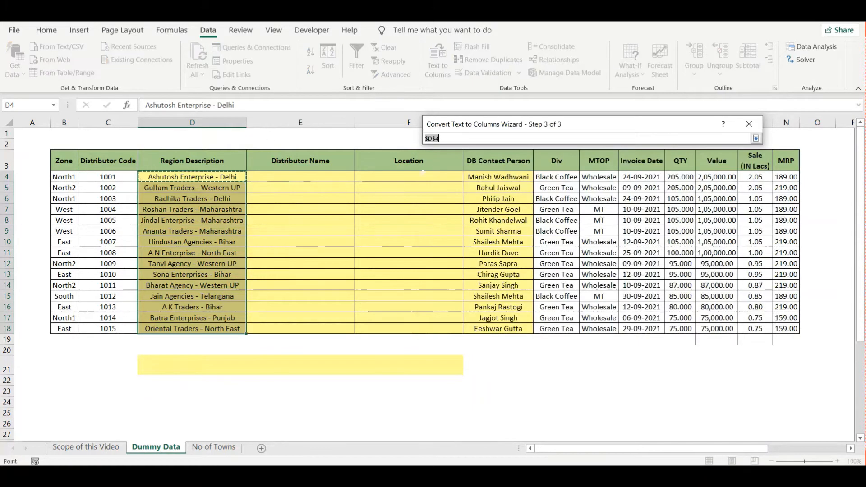
click(306, 178)
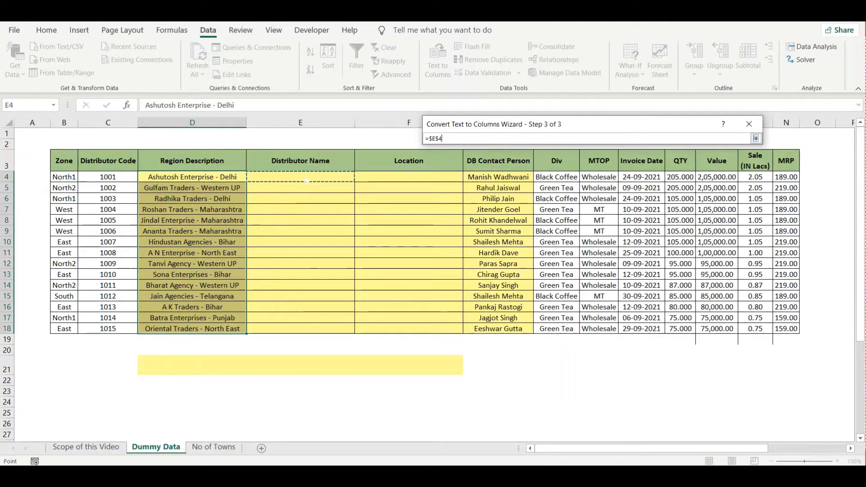
key(Return)
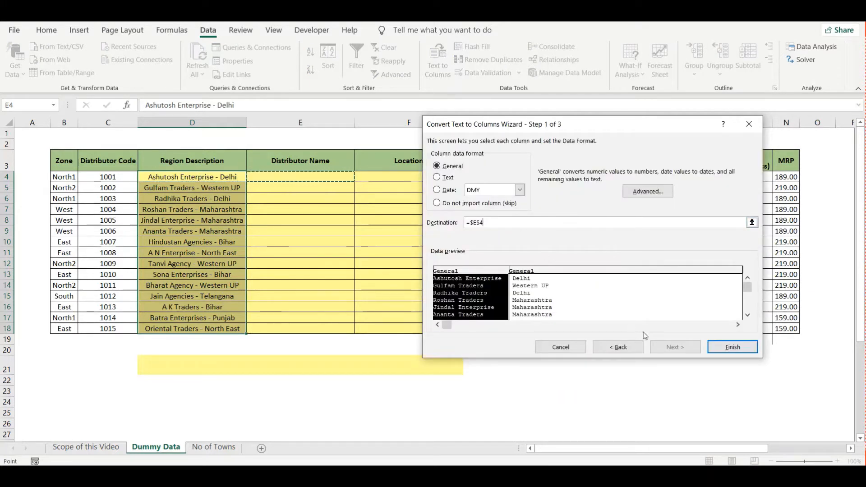
click(721, 346)
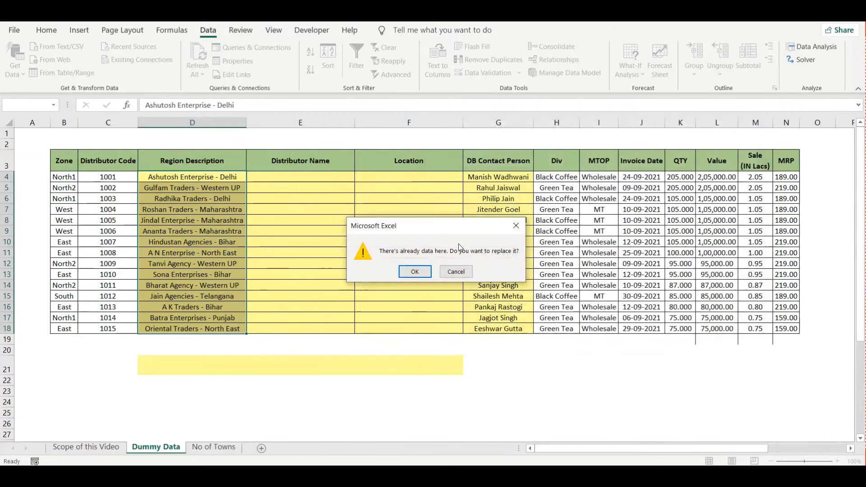
click(414, 271)
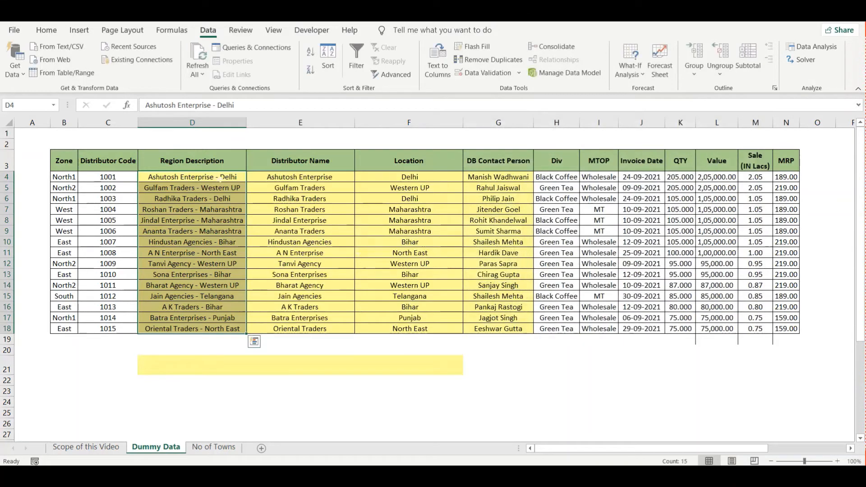
drag(300, 177, 424, 330)
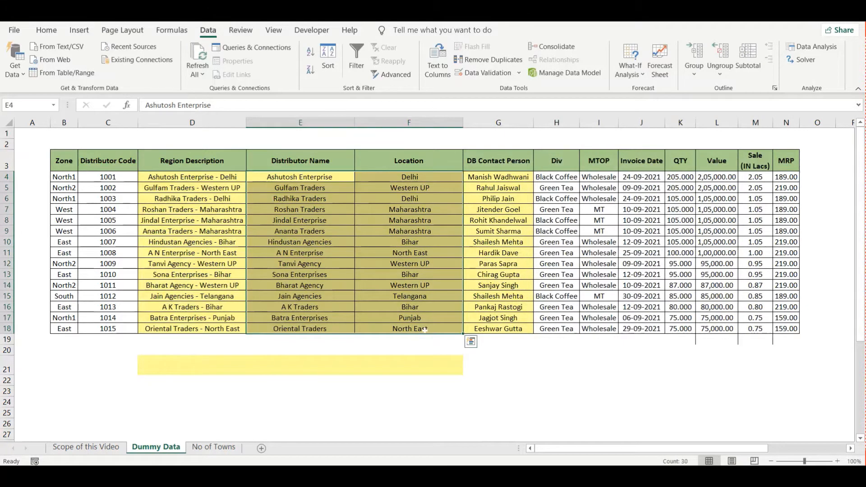
click(425, 330)
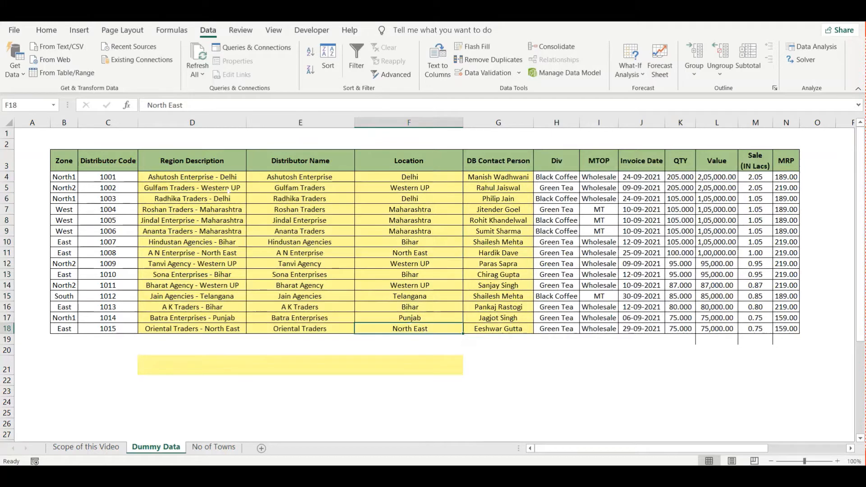
- Remove the hyphen between the distributor name and location in cell D4
click(220, 177)
double_click(220, 177)
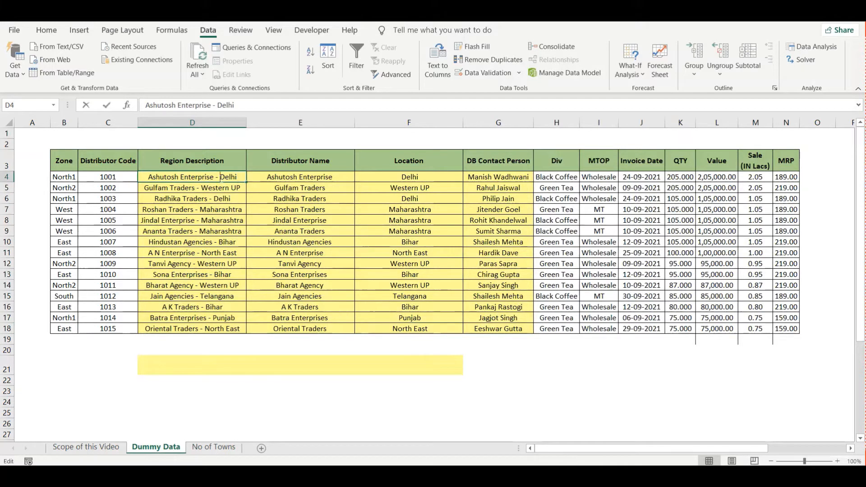
key(BackSpace)
key(BackSpace)
key(Return)
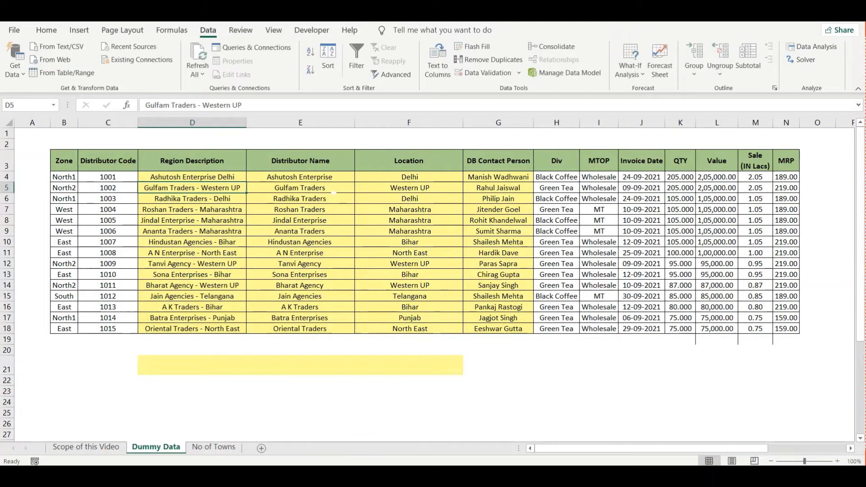
- Clear the Distributor Name and Location entries in E4:F18
click(293, 177)
key(ctrl+shift+Down)
key(ctrl+shift+Right)
key(ctrl+shift+Left)
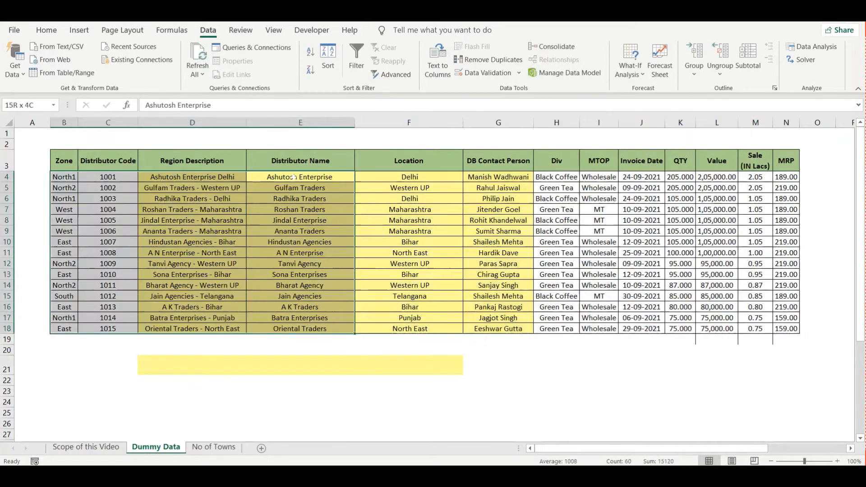
key(shift+Right)
key(shift+Right)
key(shift+Right)
key(shift+Right)
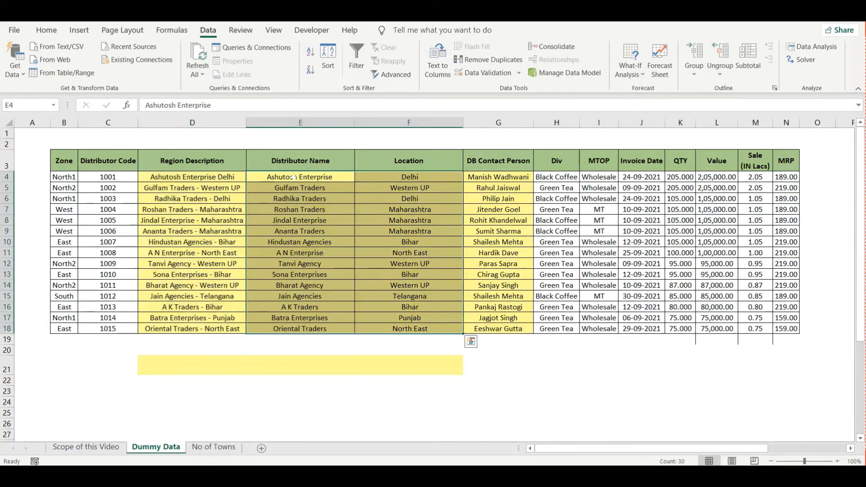
key(Delete)
- Run Text to Columns again on D4:D18 with the hyphen delimiter and destination D4, replacing the existing contents
click(233, 177)
key(ctrl+shift+Down)
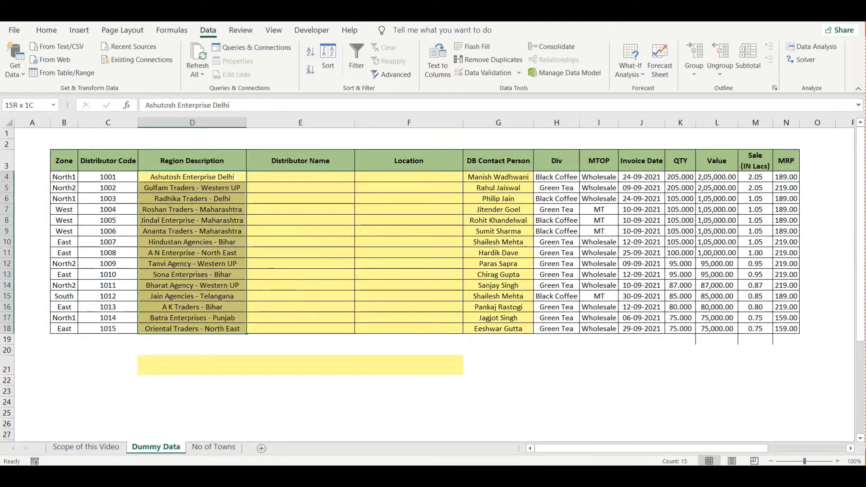
key(alt+a)
key(e)
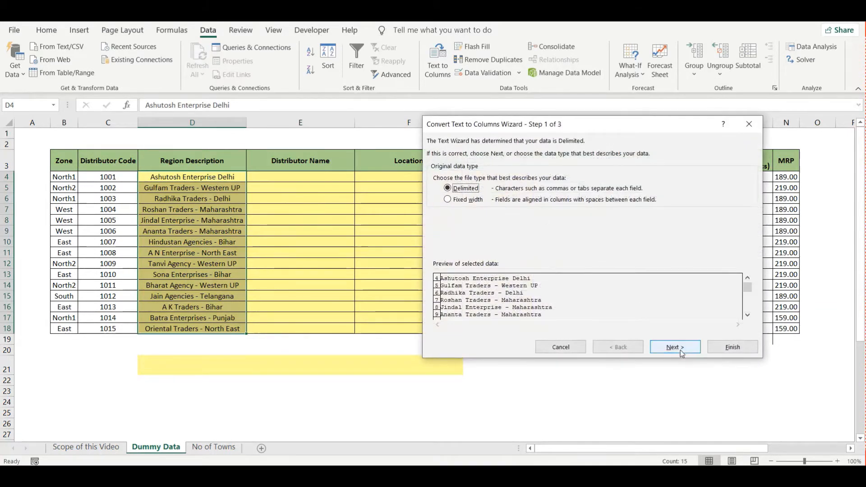
click(682, 351)
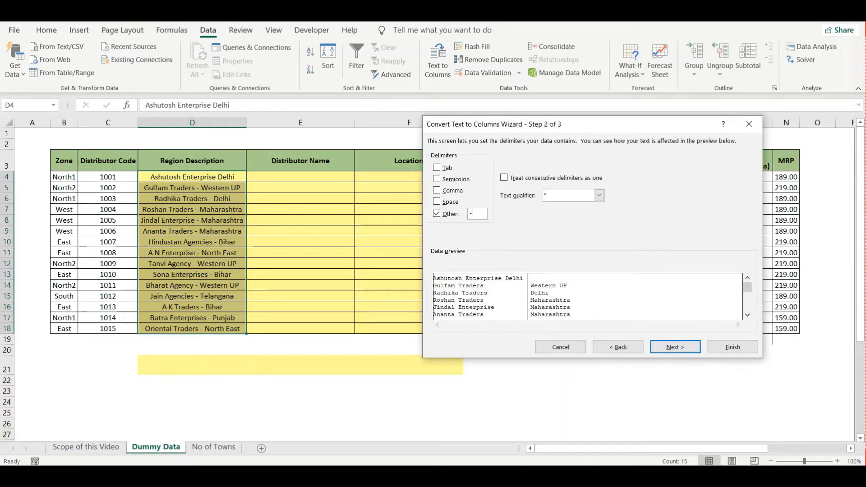
click(694, 353)
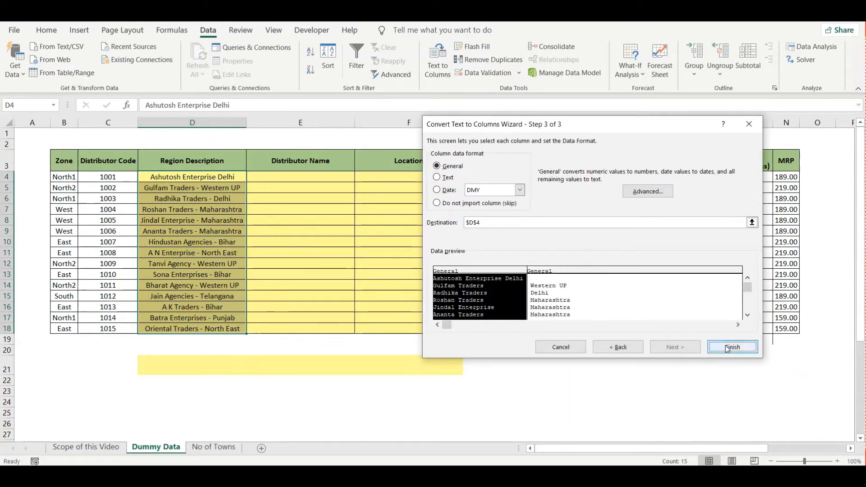
click(730, 346)
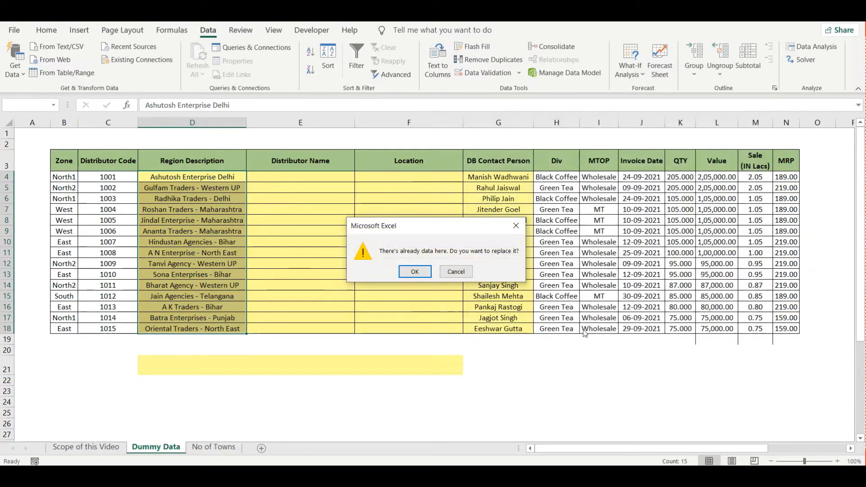
click(415, 272)
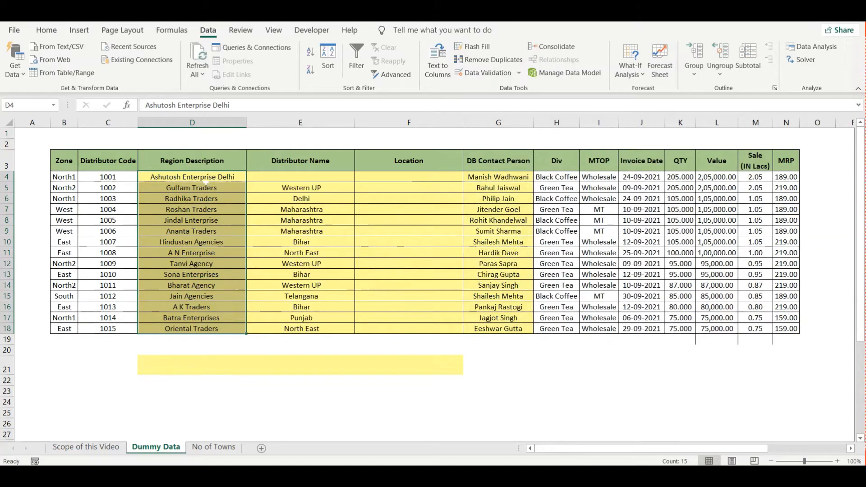
- Undo the repeated split, the clearing of E4:F18 and the hyphen removal in D4
click(187, 177)
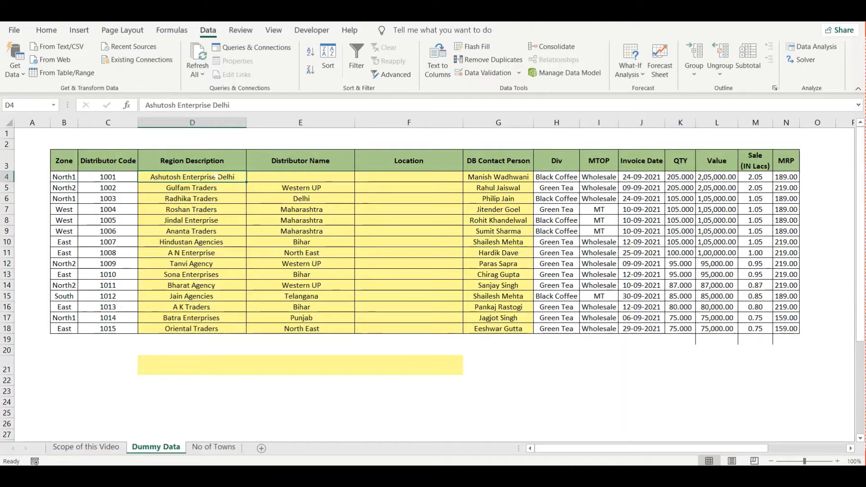
key(ctrl+e)
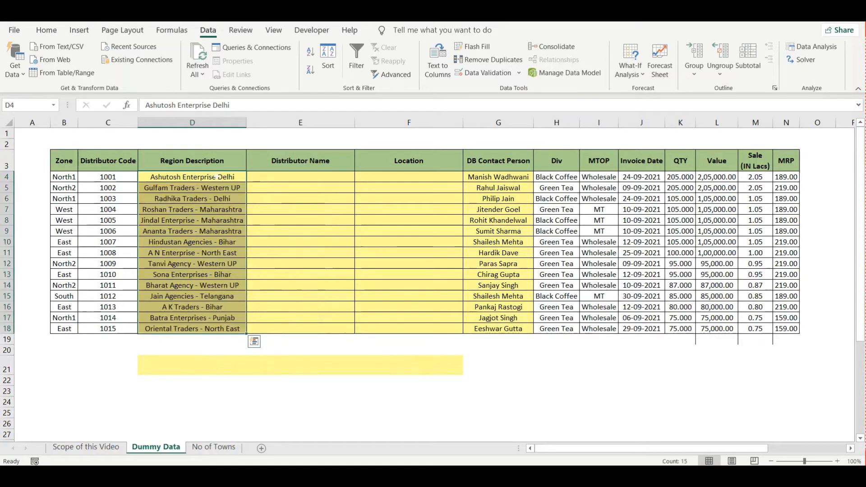
key(ctrl+z)
key(ctrl+z)
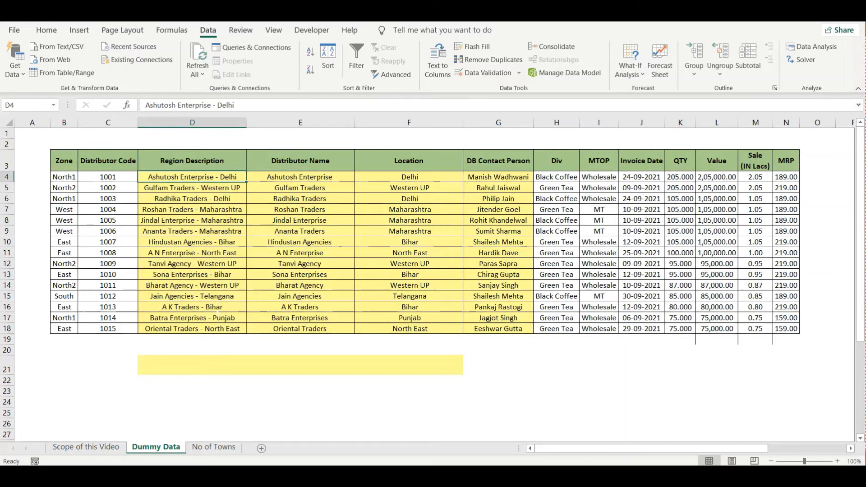
- Check the hyphen separator in cell D4 and the split Distributor Name and Location entries in E4:F18
double_click(215, 177)
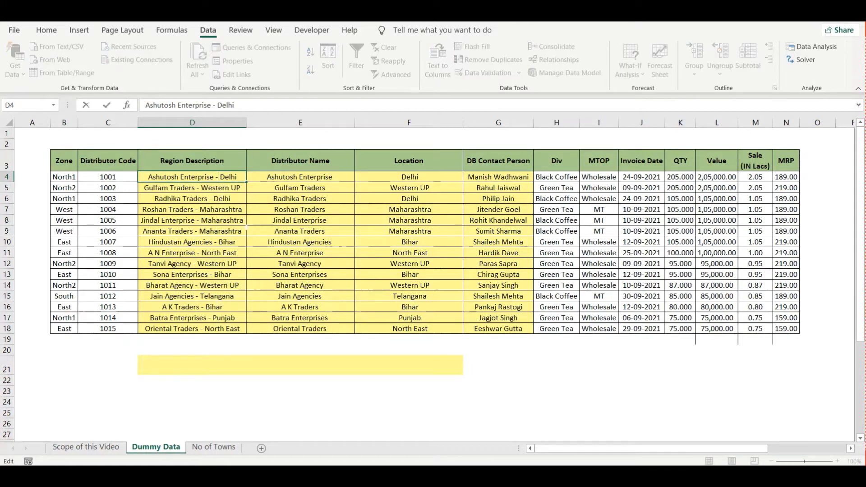
key(Escape)
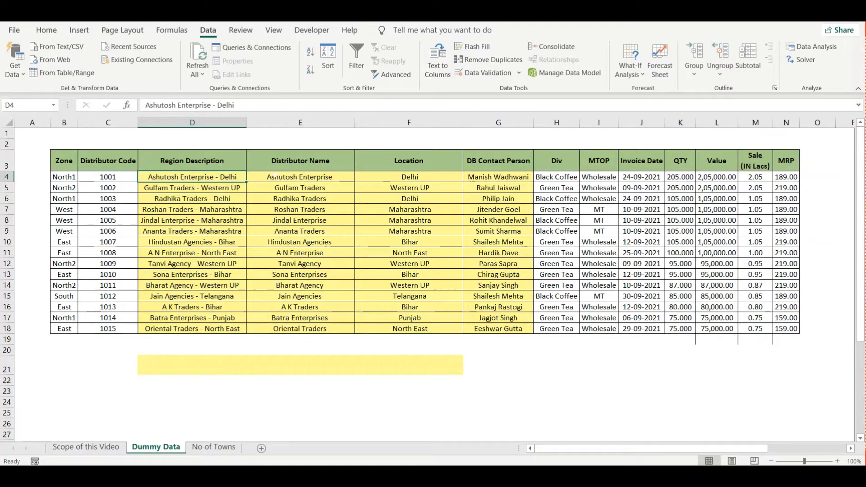
drag(275, 177, 394, 324)
double_click(395, 327)
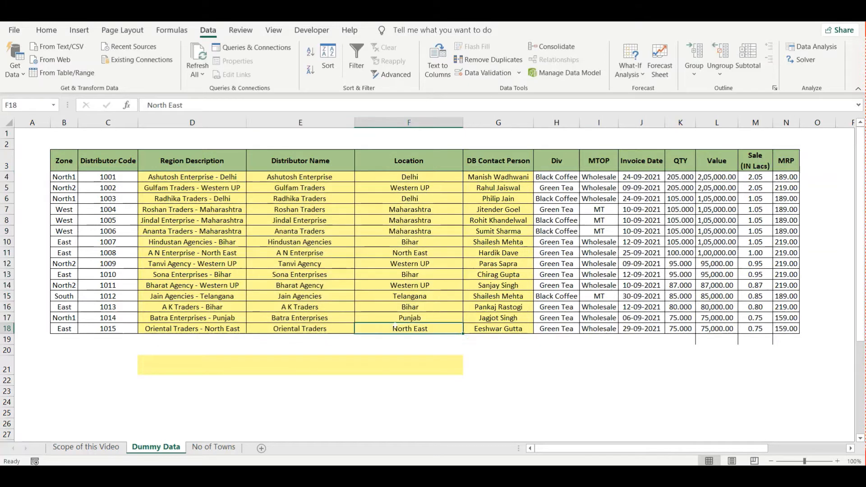
click(399, 219)
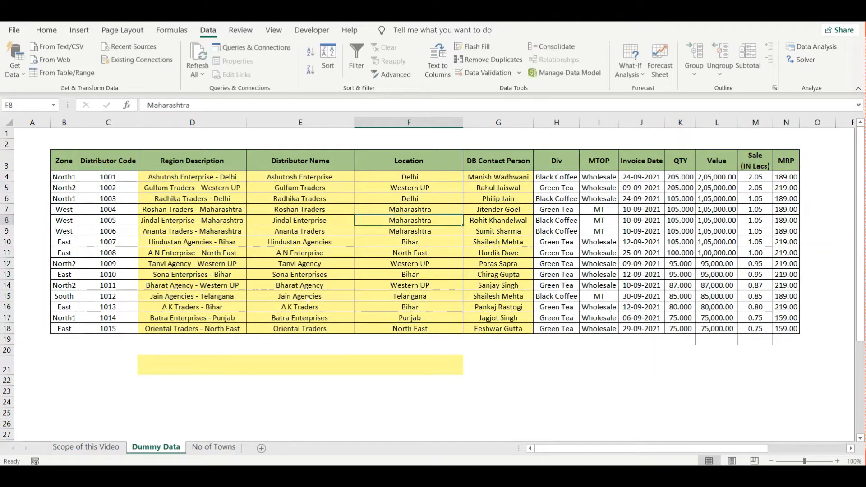
- Read the second topic in row 7 of the scope sheet, and return to the Dummy Data sheet
click(103, 446)
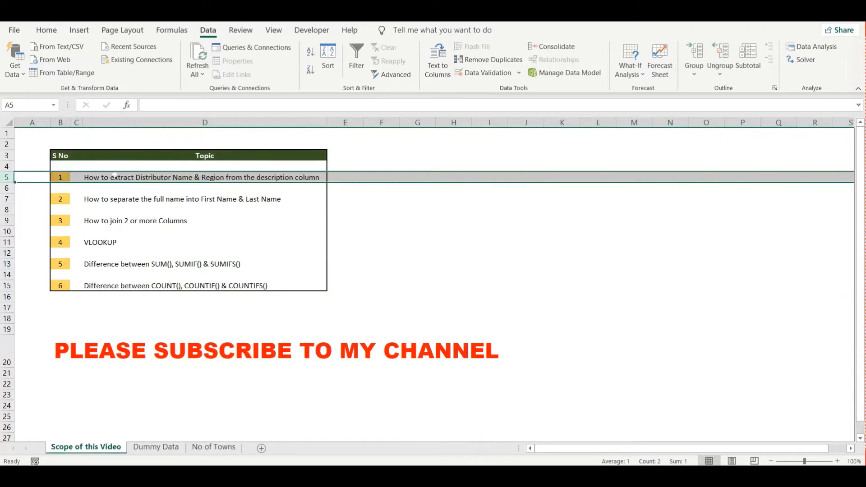
click(7, 198)
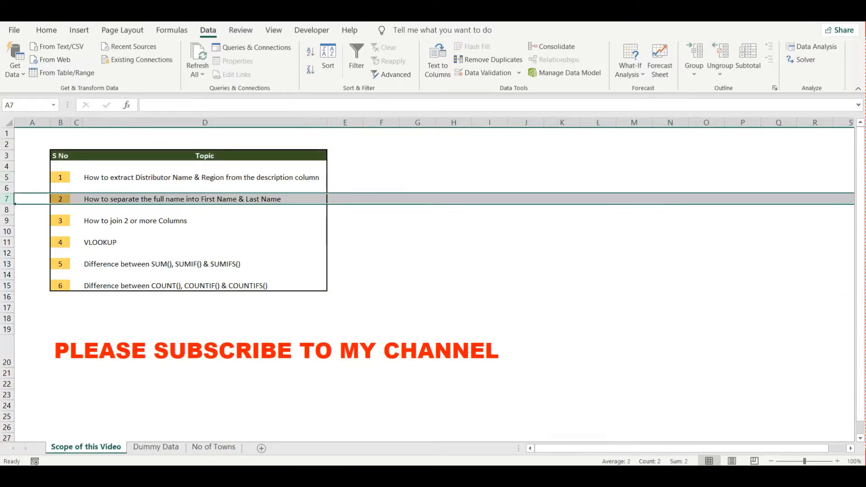
click(155, 447)
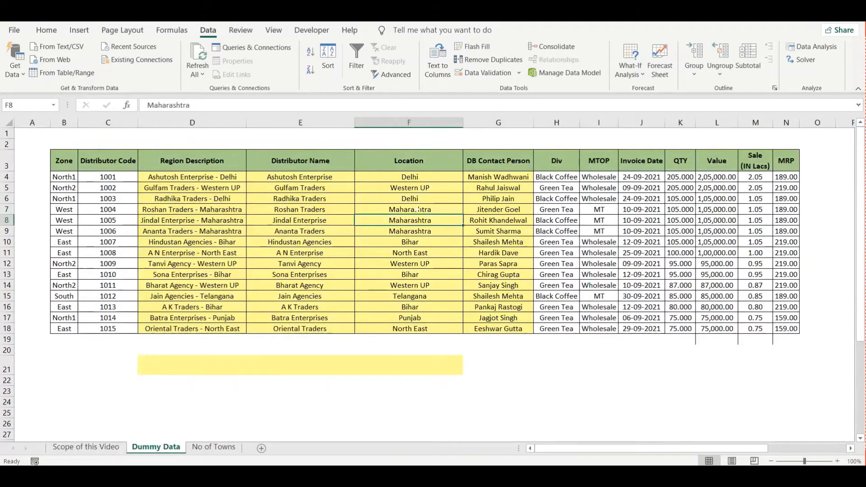
- Insert two blank columns between the DB Contact Person and Div columns
click(498, 122)
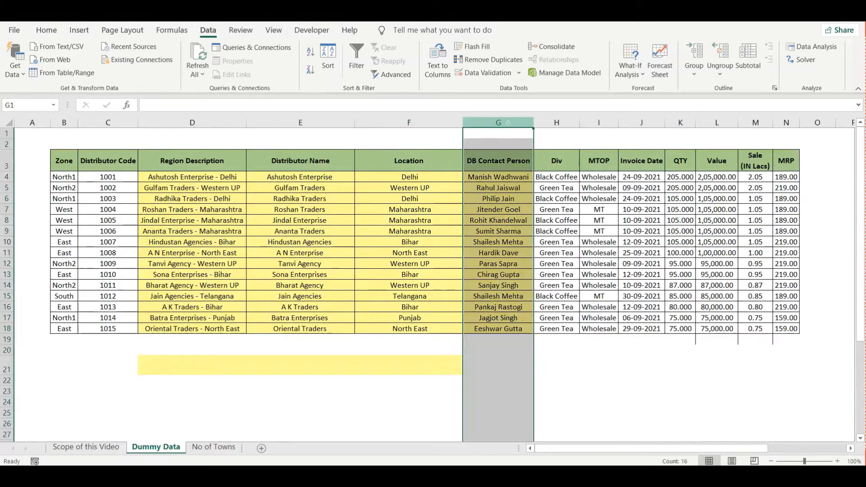
click(539, 122)
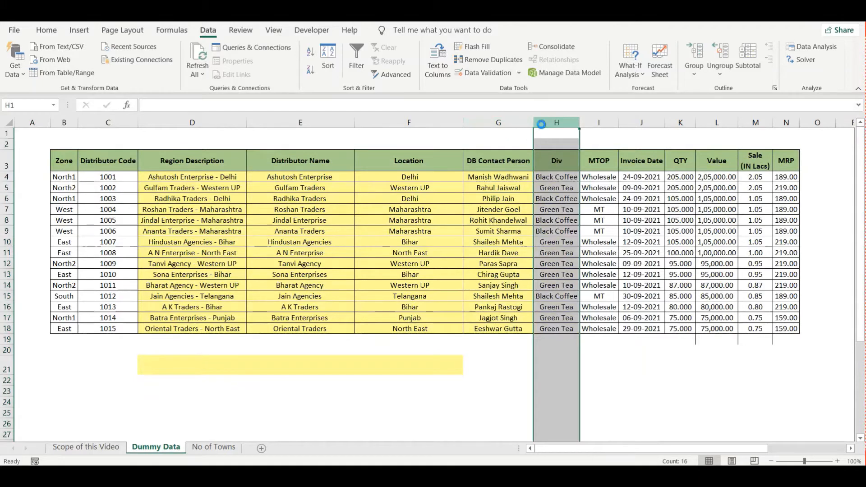
key(ctrl+shift+plus)
key(ctrl+shift+plus)
- Title the two new columns "First Name" and "Last Name" in cells H3 and I3
click(566, 169)
text(First Name)
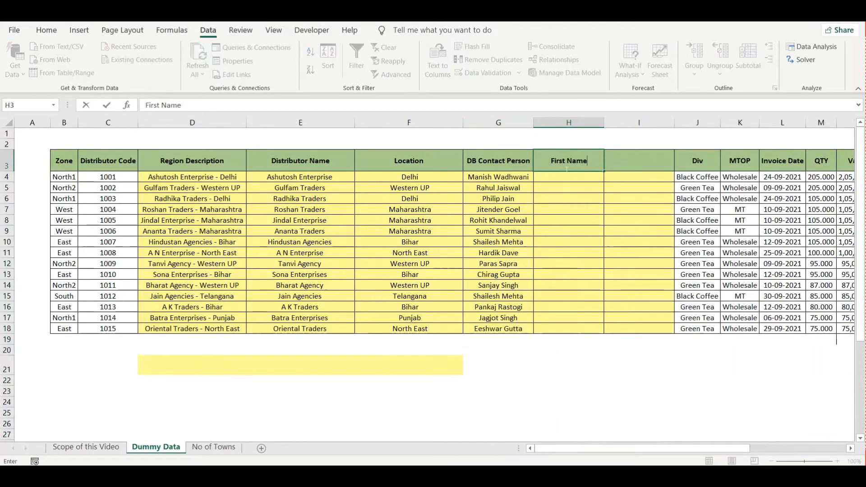
key(Tab)
text(Last Name)
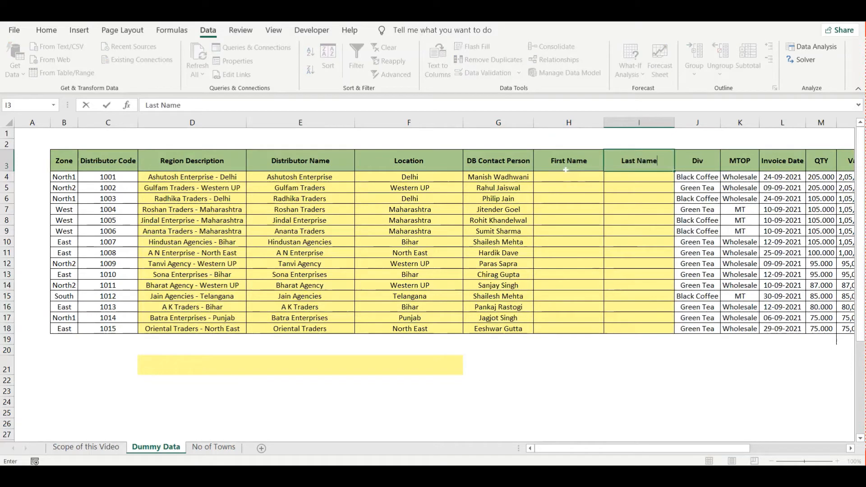
- Start Text to Columns on the DB Contact Person names in G4:G18 as delimited data, with Space as the only delimiter
key(Return)
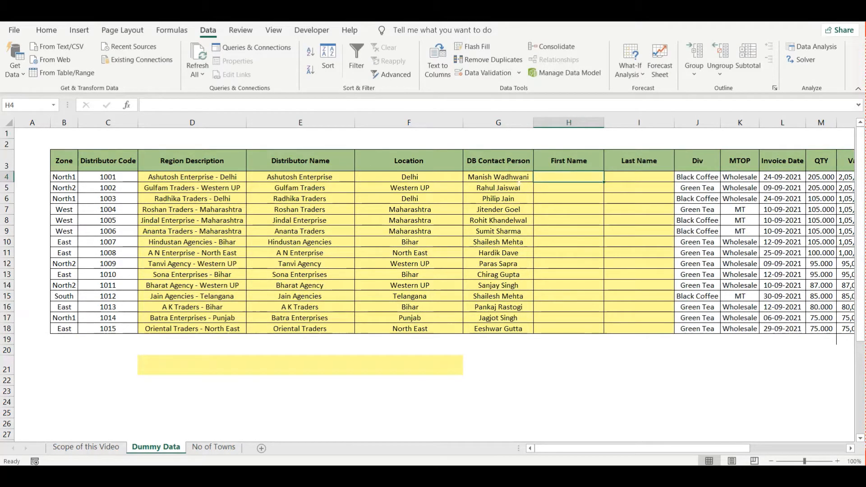
click(506, 179)
key(ctrl+shift+Down)
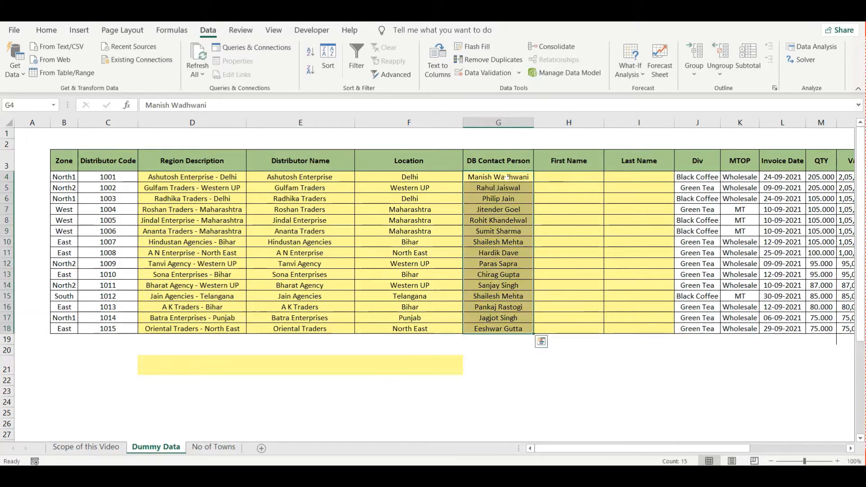
key(alt+a)
key(e)
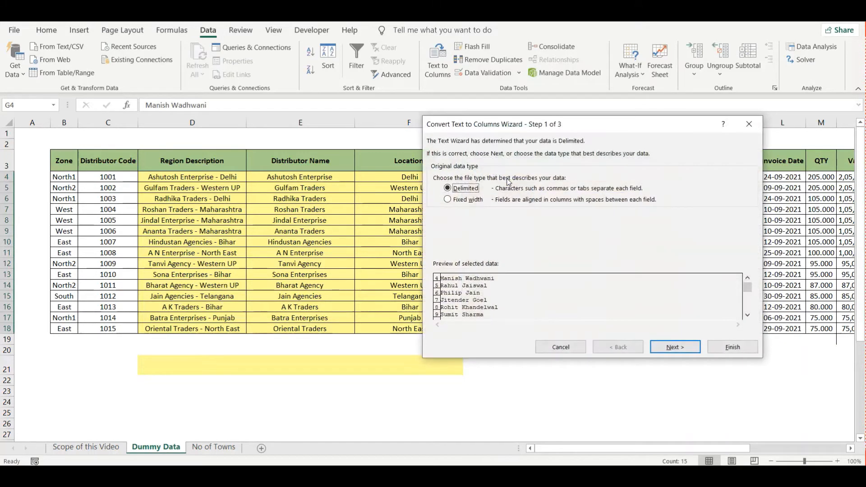
key(Return)
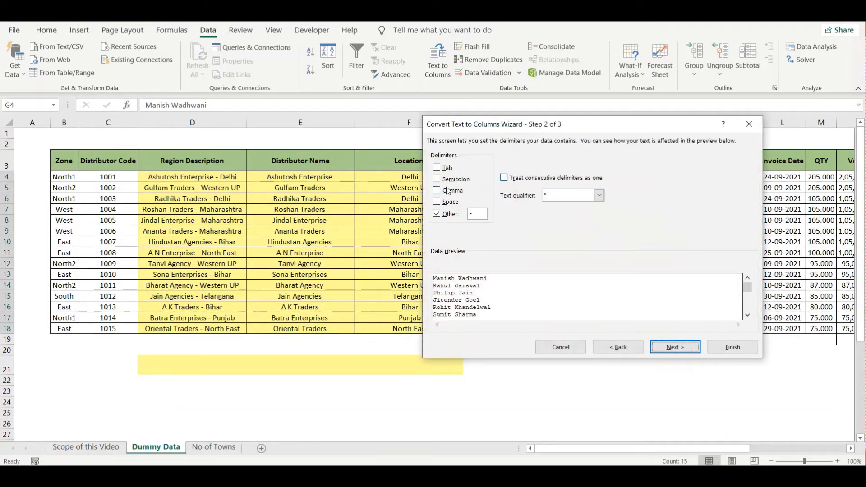
drag(537, 129, 204, 124)
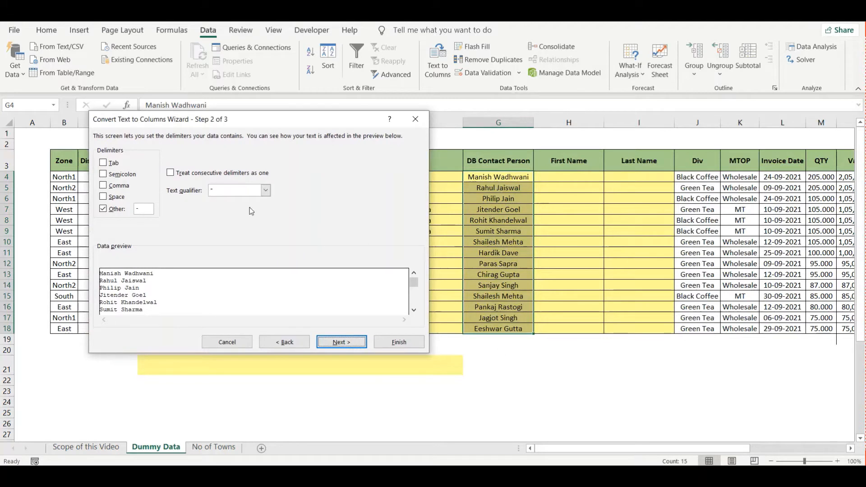
click(114, 197)
click(105, 209)
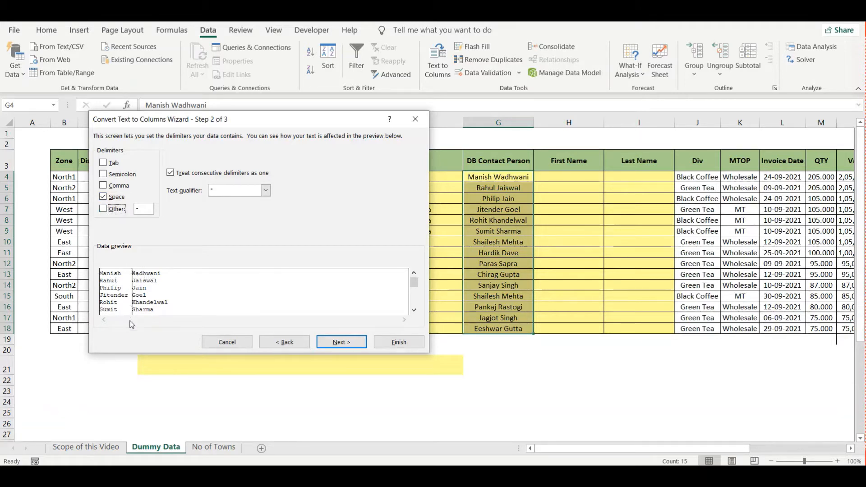
- Set the split's destination to cell H4 and finish it, replacing existing data, to fill the First Name and Last Name columns
click(329, 343)
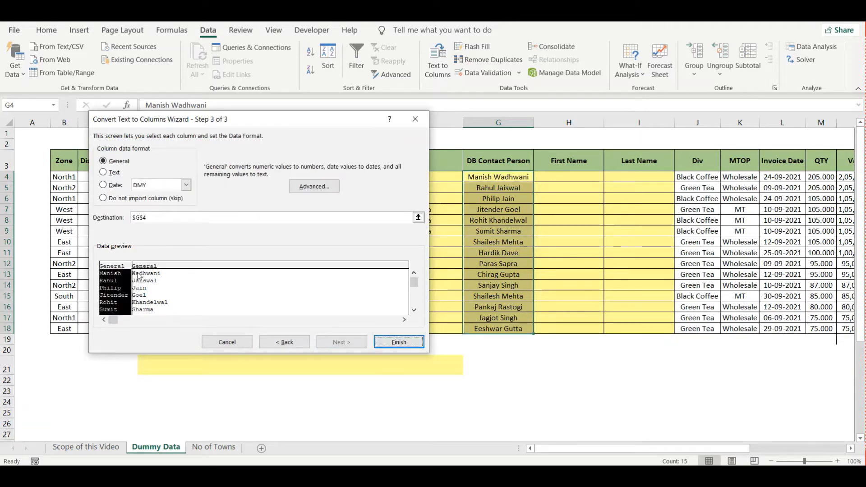
click(418, 217)
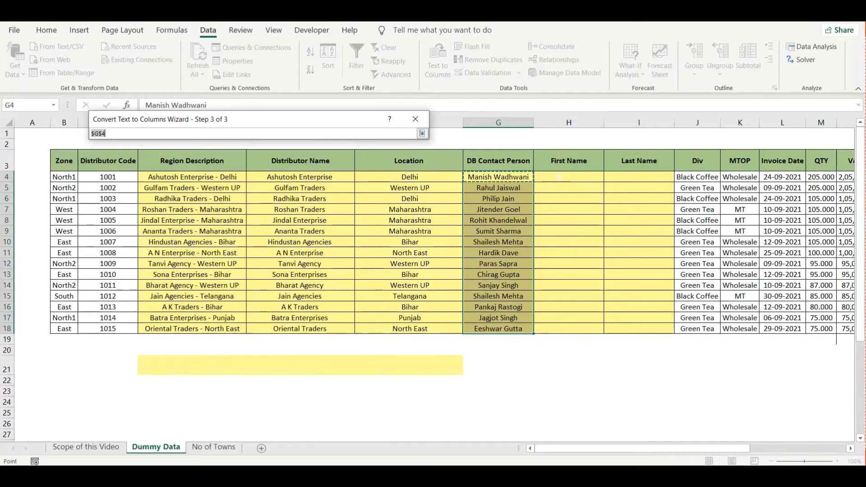
click(559, 178)
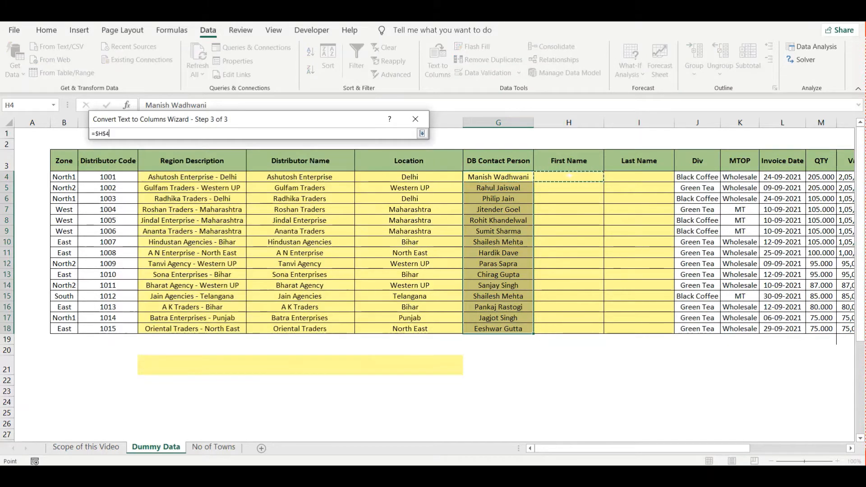
click(422, 134)
click(409, 338)
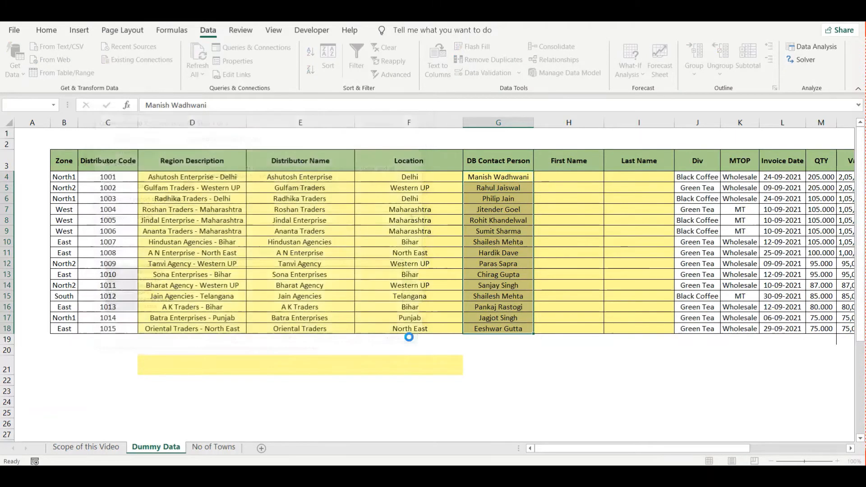
click(409, 271)
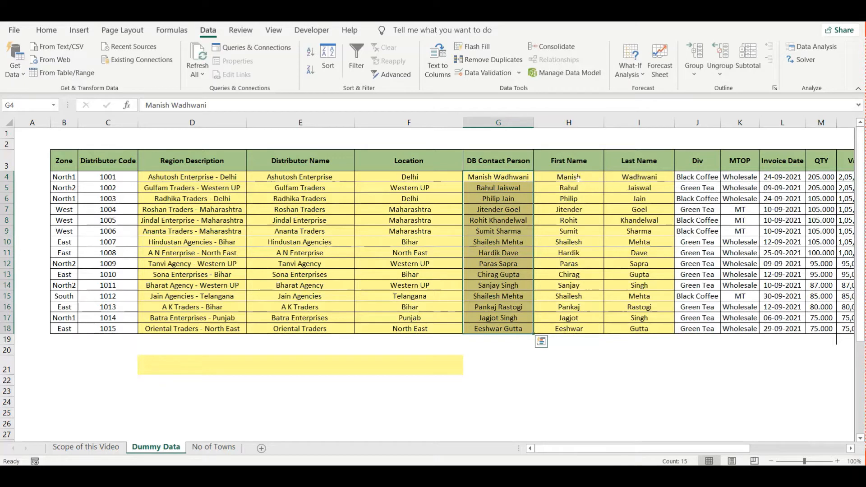
drag(577, 179, 632, 327)
click(632, 324)
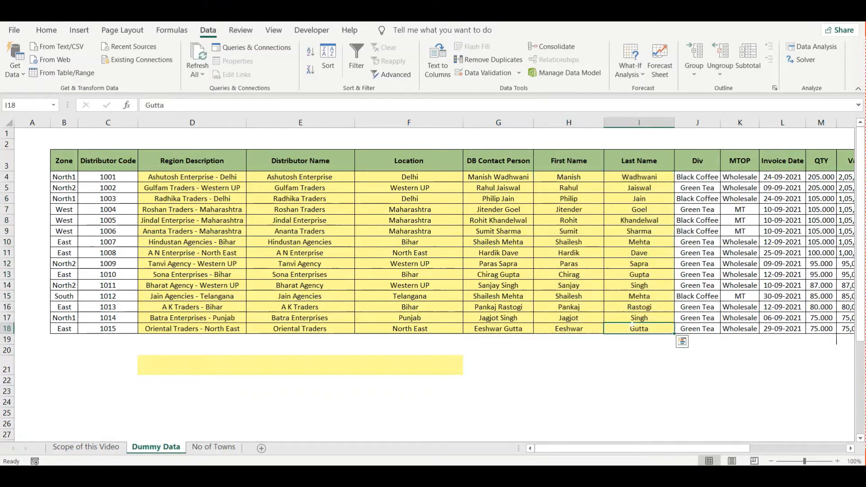
- Review the first three topics in D5, D7 and D9 of the scope sheet, and return to the Dummy Data sheet
click(113, 447)
click(84, 177)
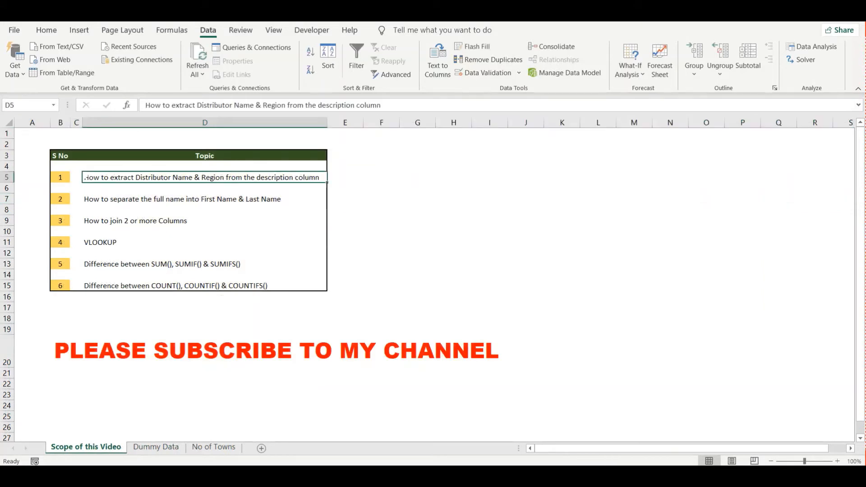
click(137, 199)
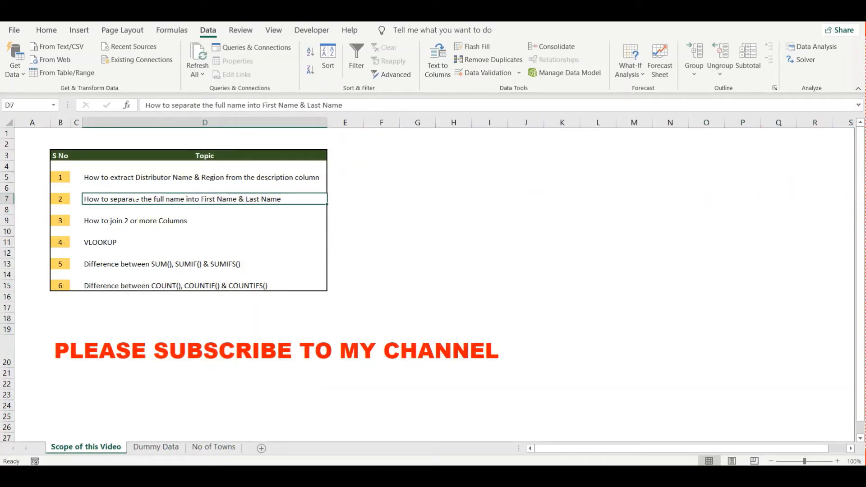
click(111, 221)
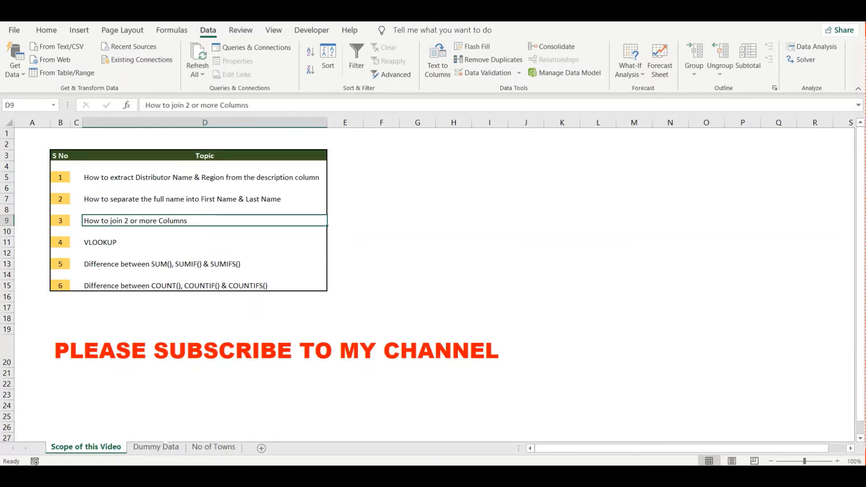
key(ctrl+Page_Down)
- Point out the First Name and Last Name columns, and enter the header "Joined Column" in cell Q3 beside MRP
click(344, 121)
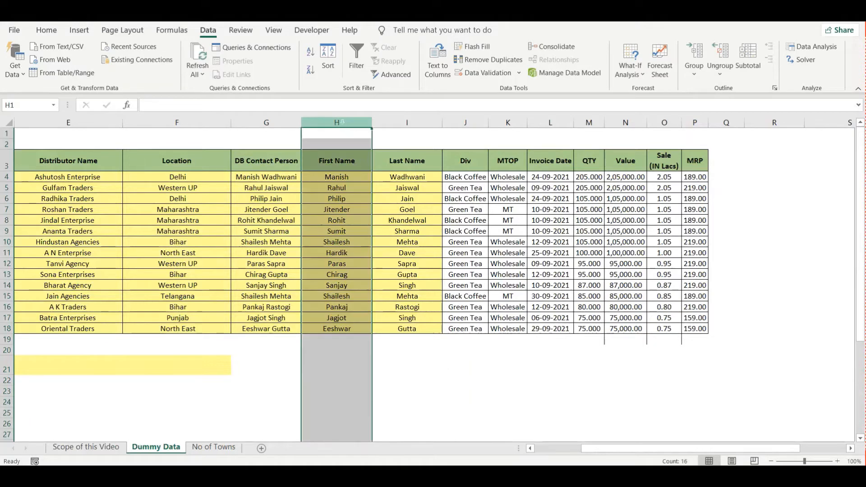
ctrl+click(398, 119)
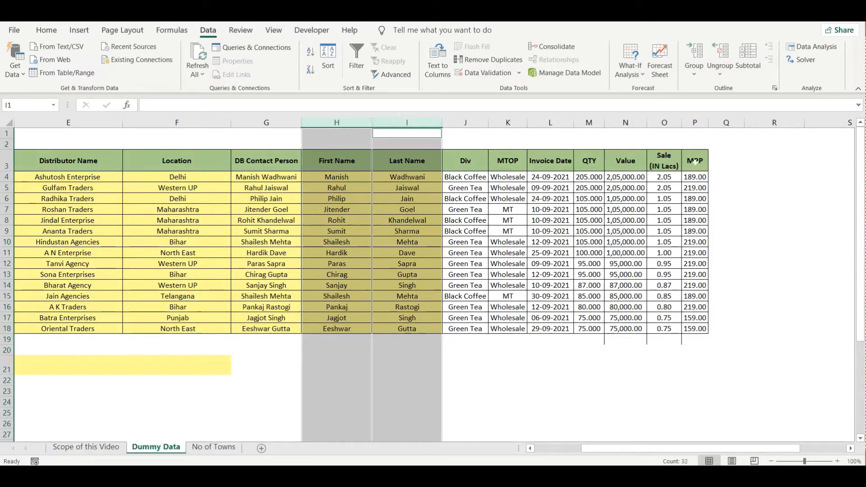
click(726, 161)
text(Joined Column)
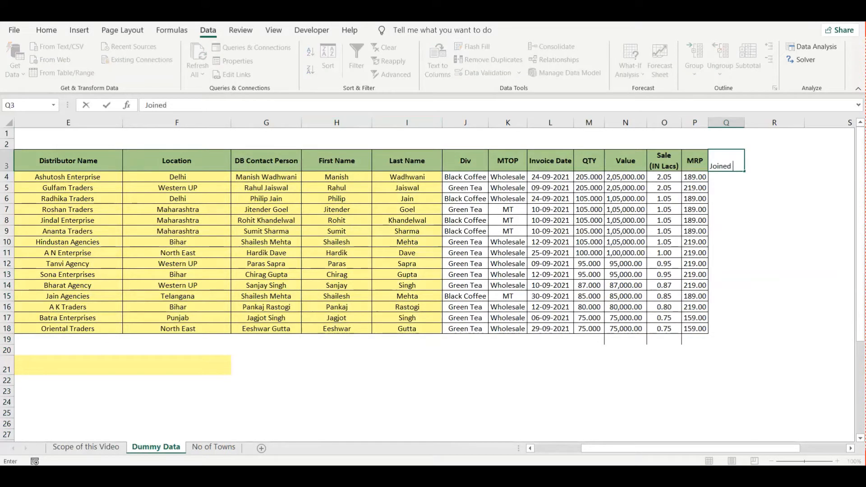
key(Return)
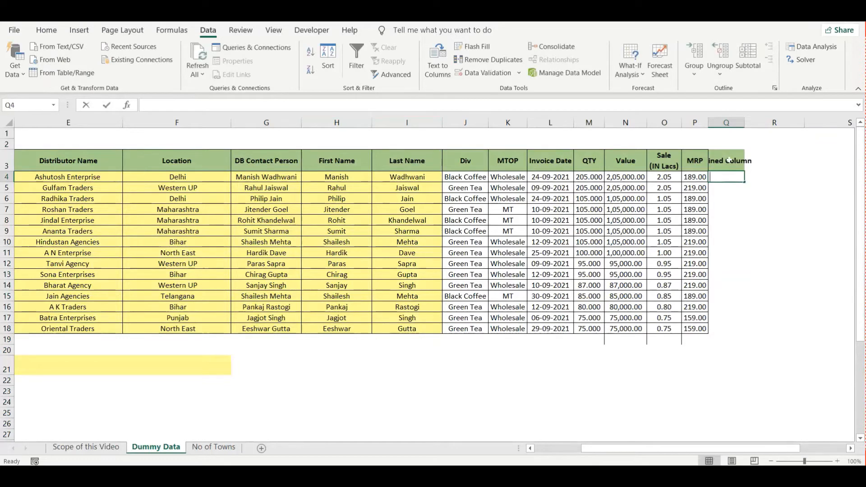
- Enter the formula =CONCATENATE(H4,I4) in cell Q4 to join the first and last names
text(=concat)
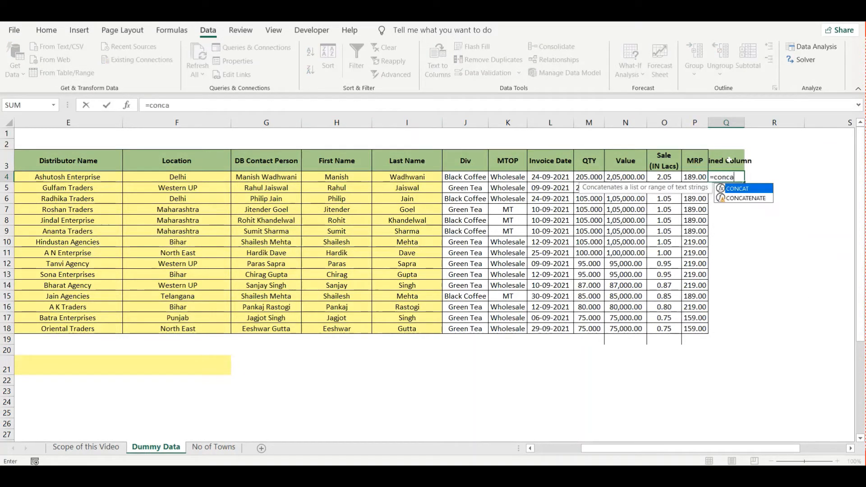
key(Down)
key(Tab)
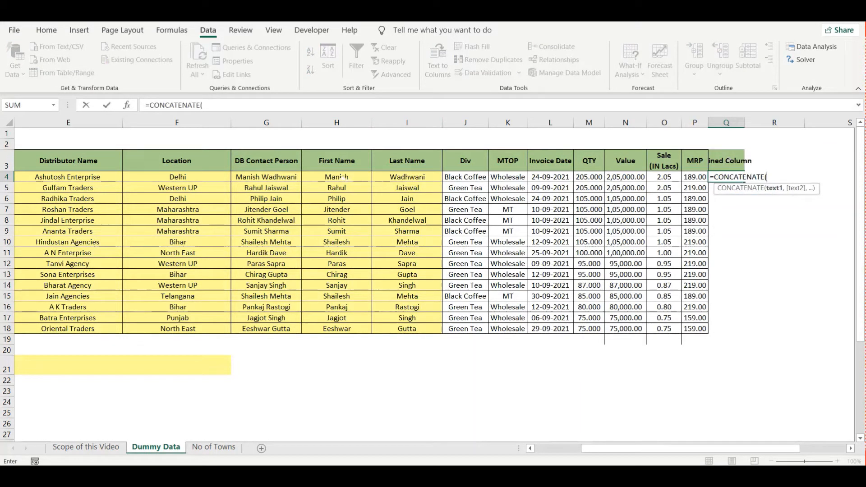
click(341, 177)
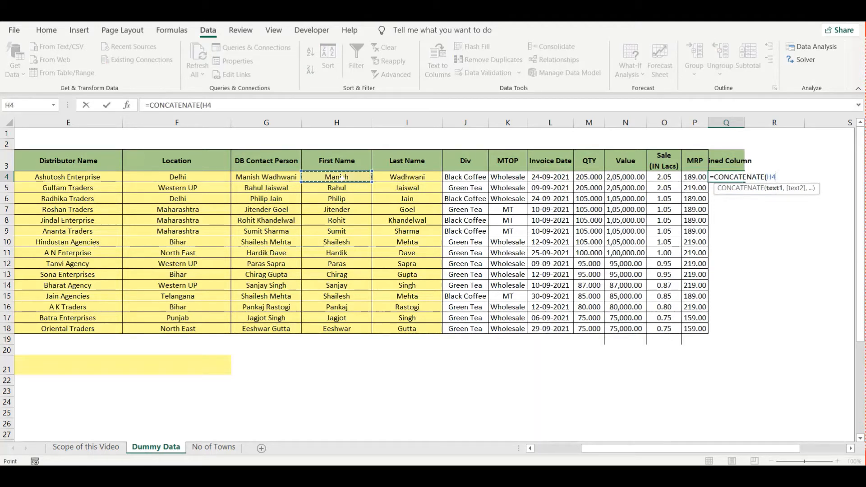
text(,)
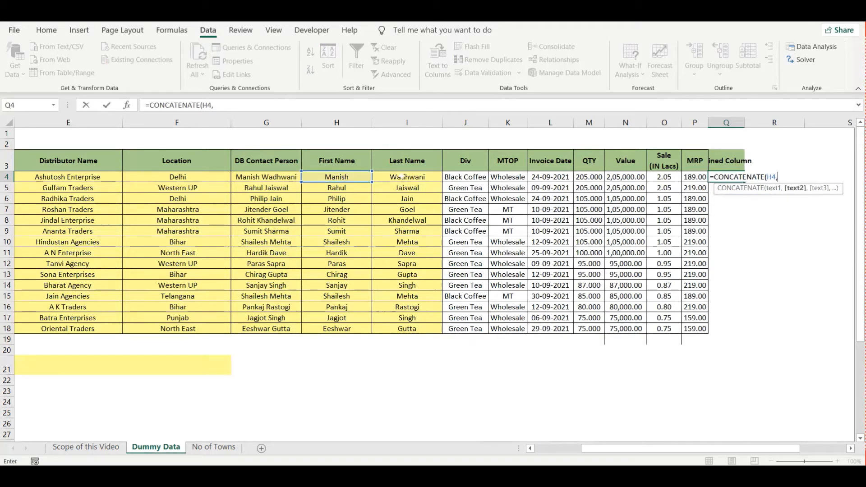
click(403, 177)
text())
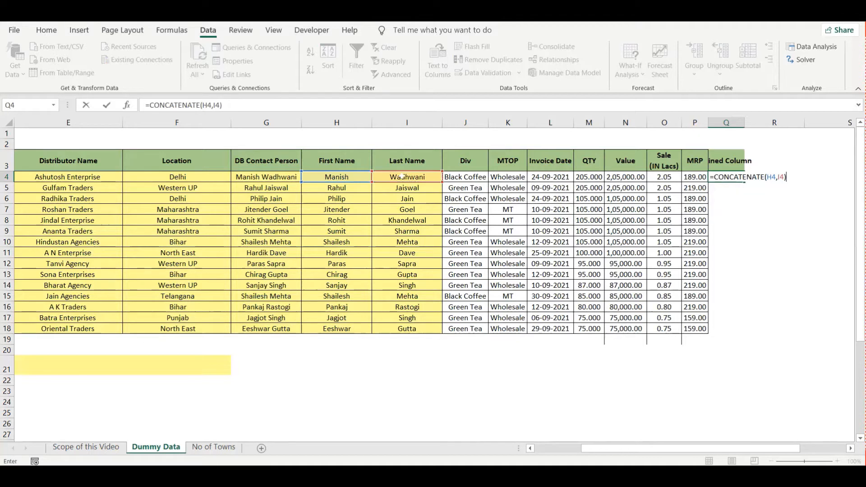
key(ctrl+Return)
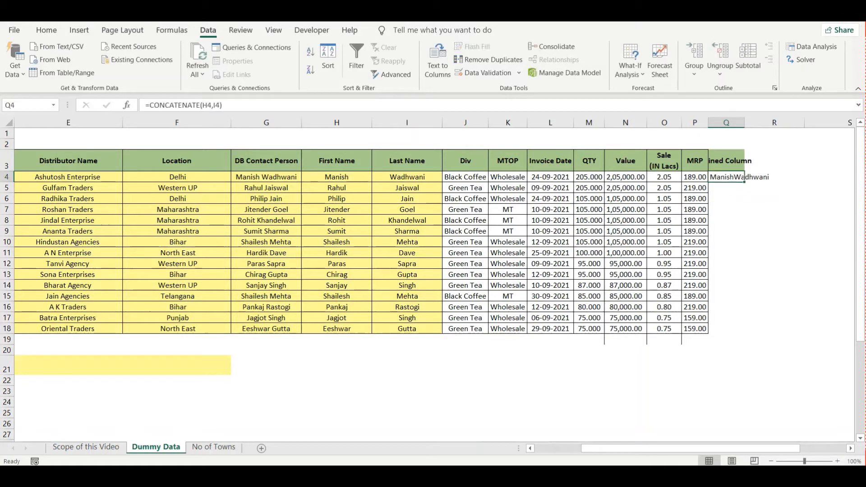
- Fit column Q's width to its contents and copy the CONCATENATE formula from Q4 down through Q18
double_click(744, 122)
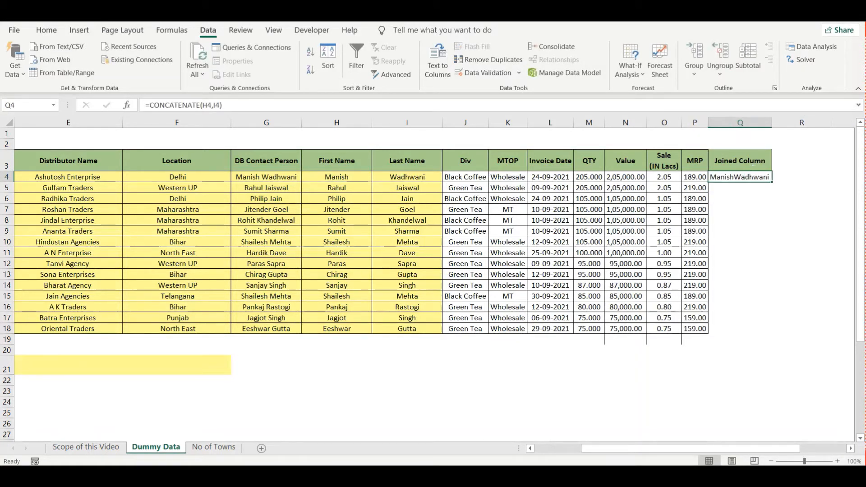
key(ctrl+c)
key(shift+Down)
key(shift+Down)
key(shift+Down)
key(shift+Down)
key(shift+Down)
key(shift+Down)
key(shift+Down)
key(shift+Down)
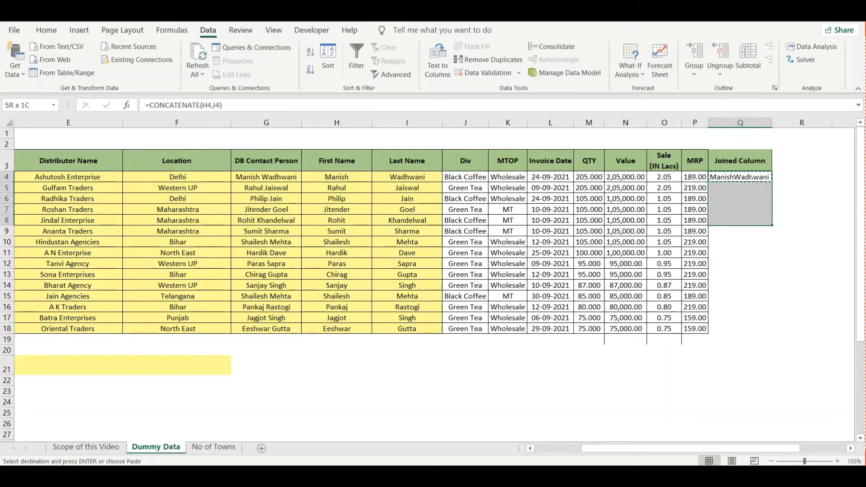
key(shift+Down)
key(shift+Down)
key(shift+Down)
key(shift+Down)
key(shift+Down)
key(shift+Down)
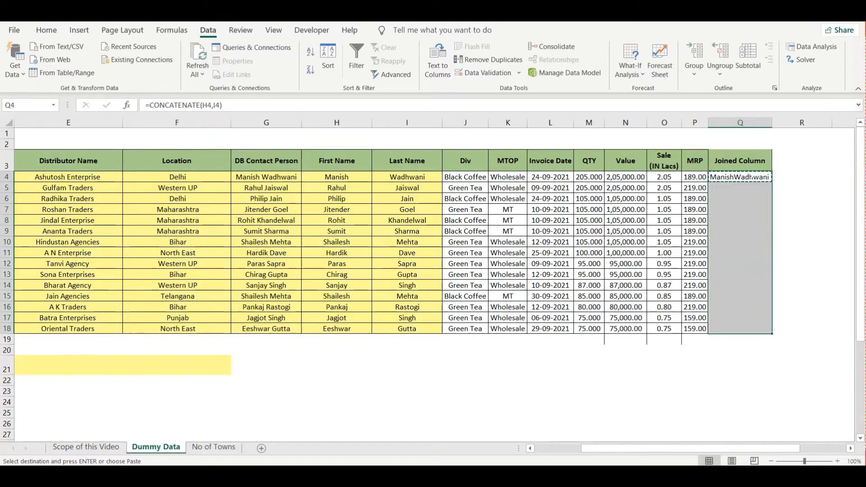
key(ctrl+v)
key(Escape)
key(Down)
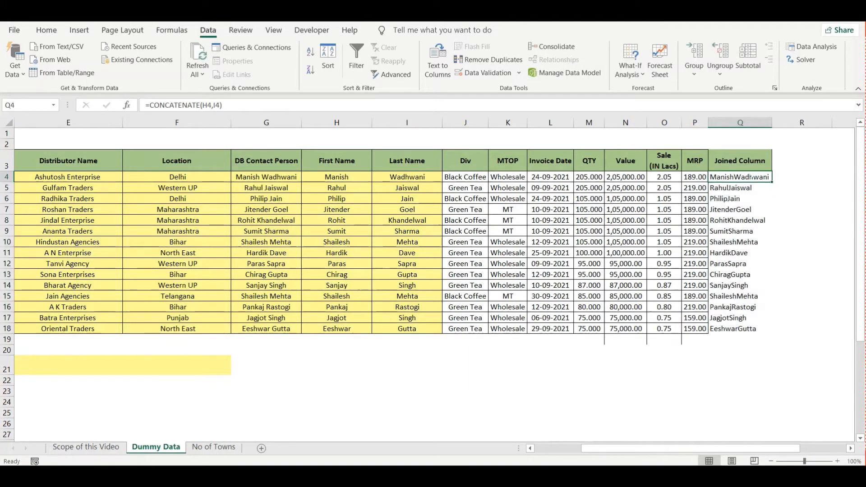
key(Up)
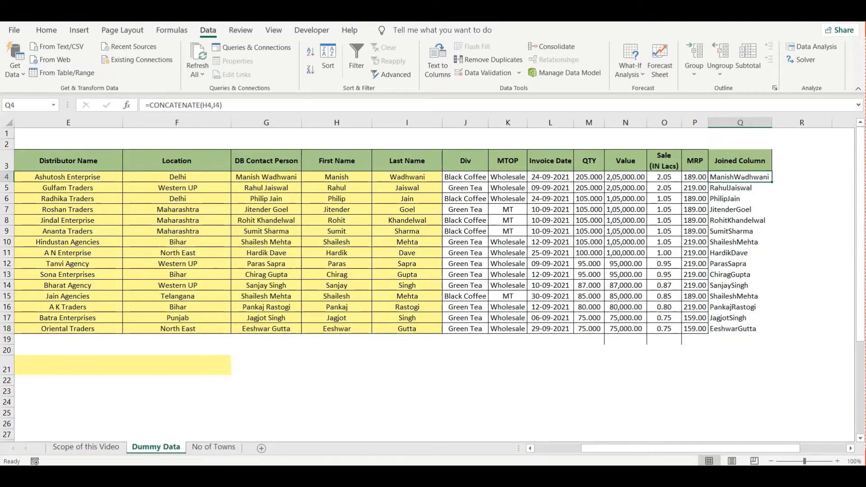
- Try to put a space between the joined names by changing Q4's formula to =CONCATENATE(H4,&" "&I4)
click(213, 105)
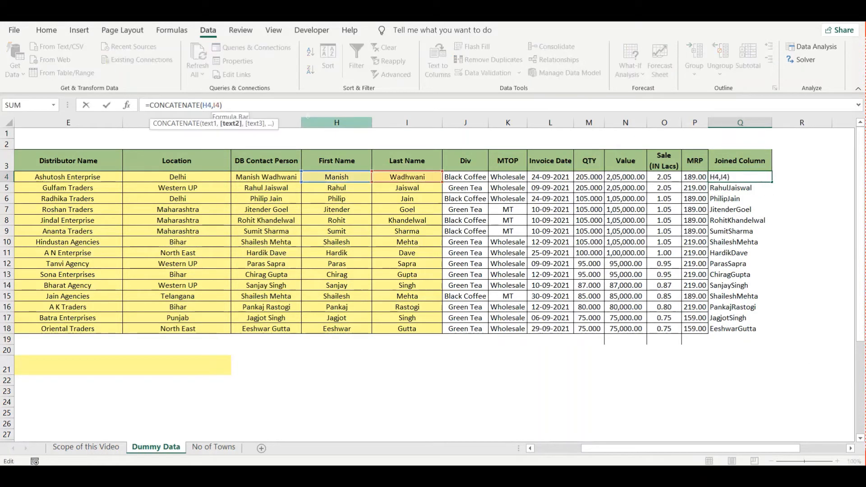
text(&")
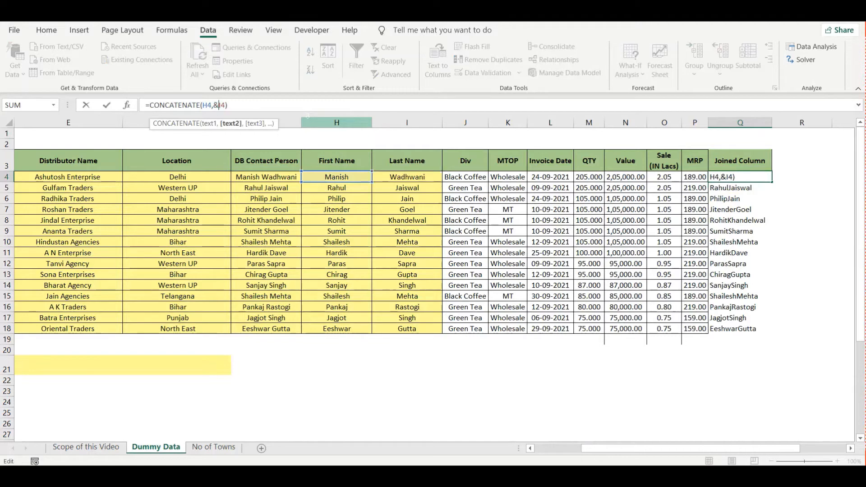
text( "&)
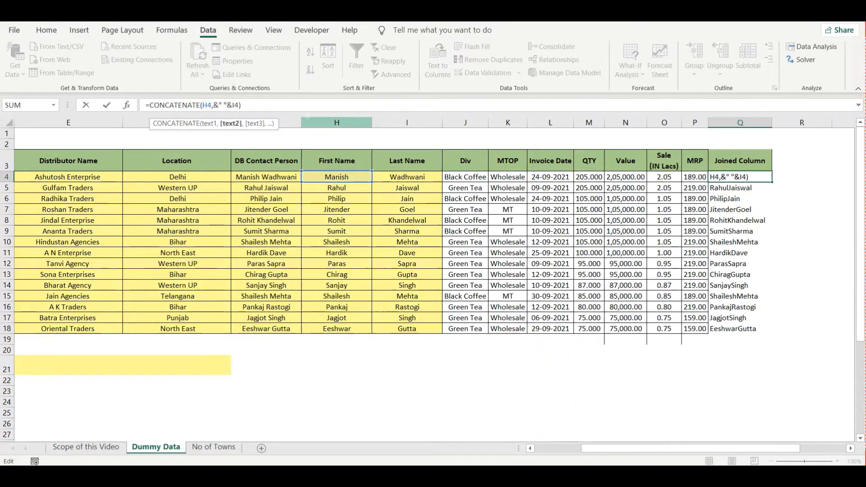
key(Return)
key(Return)
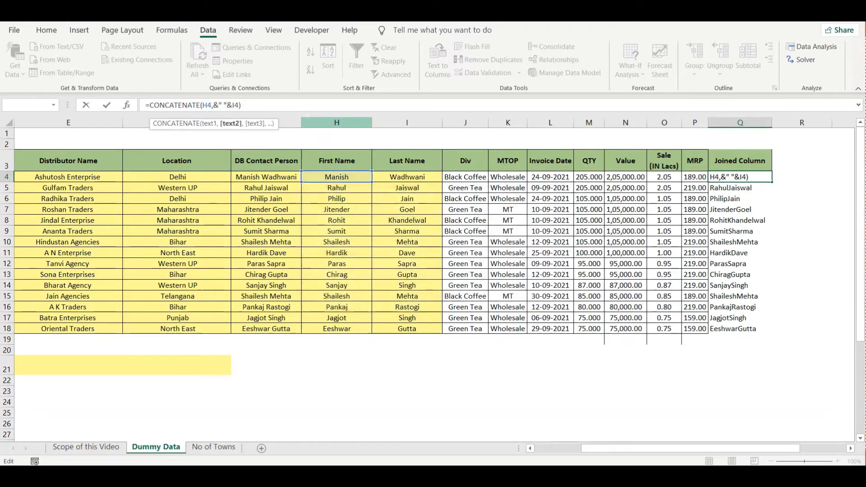
key(Home)
key(End)
key(Escape)
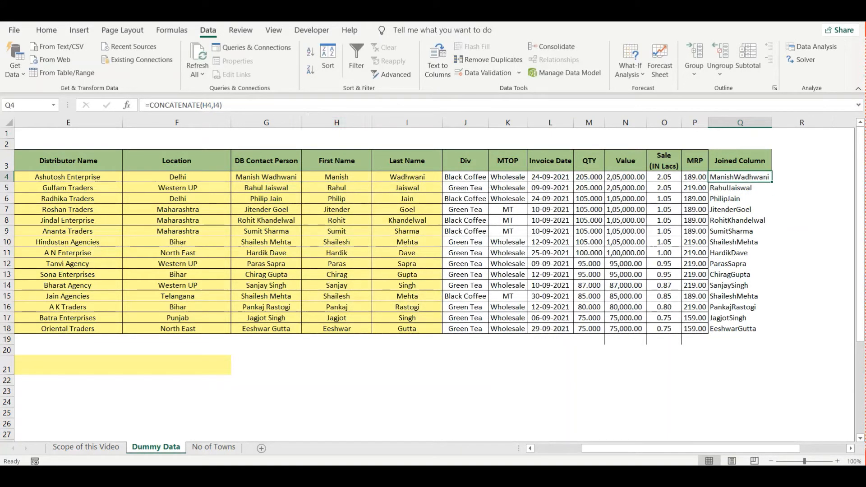
- Change cell Q4's formula to =CONCATENATE(H4&" "&I4) so the first and last names are joined with a space
click(212, 105)
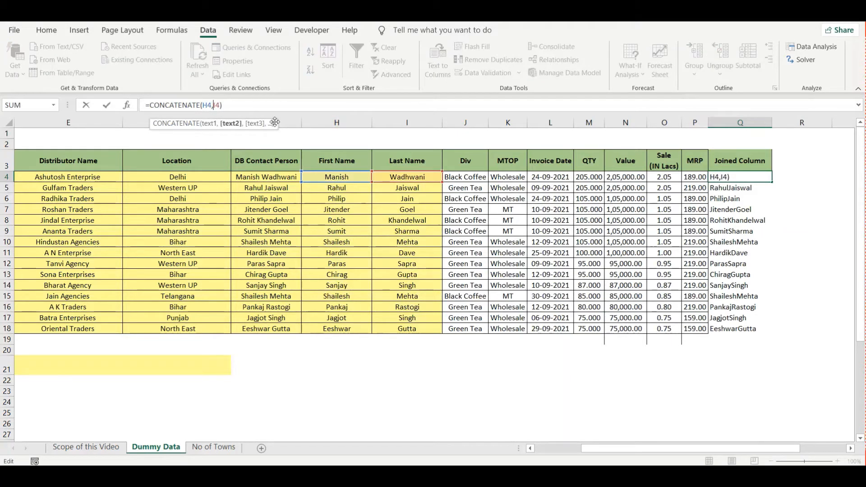
text(&)
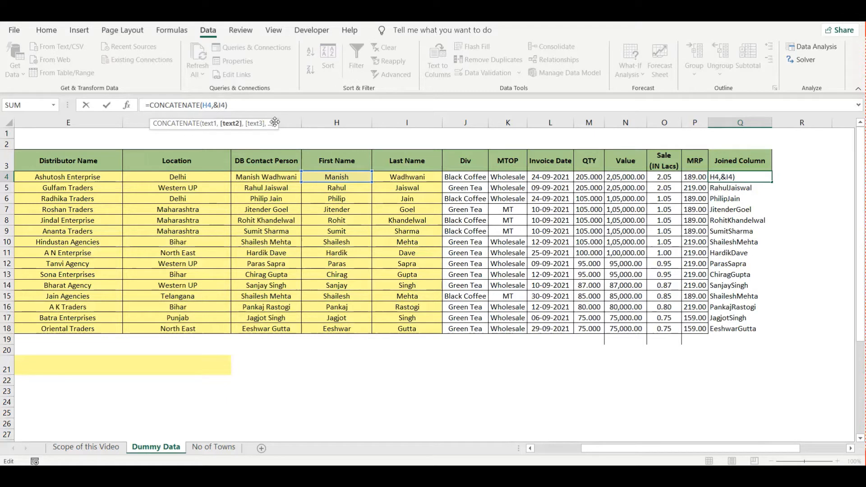
text(" ")
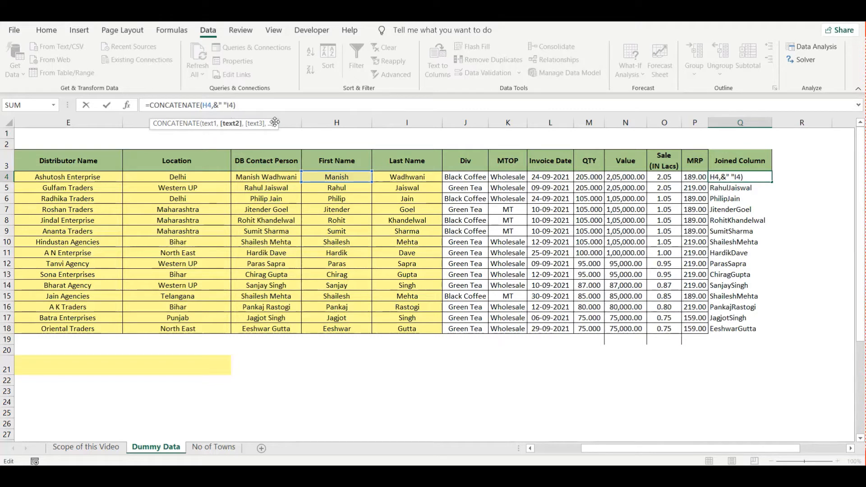
text(&)
key(Left)
key(Left)
key(Left)
key(BackSpace)
key(Return)
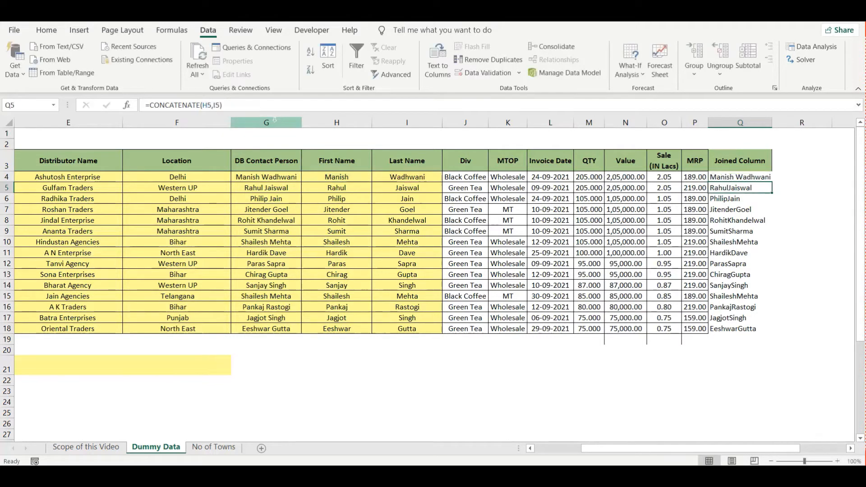
- Copy the corrected CONCATENATE formula from Q4 down through Q18 and fit column Q's width to its contents
key(Up)
key(ctrl+c)
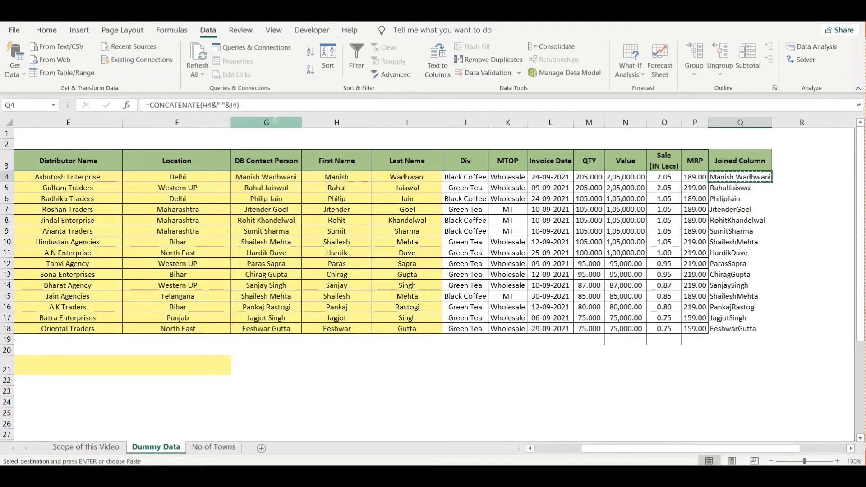
key(ctrl+shift+Down)
key(ctrl+v)
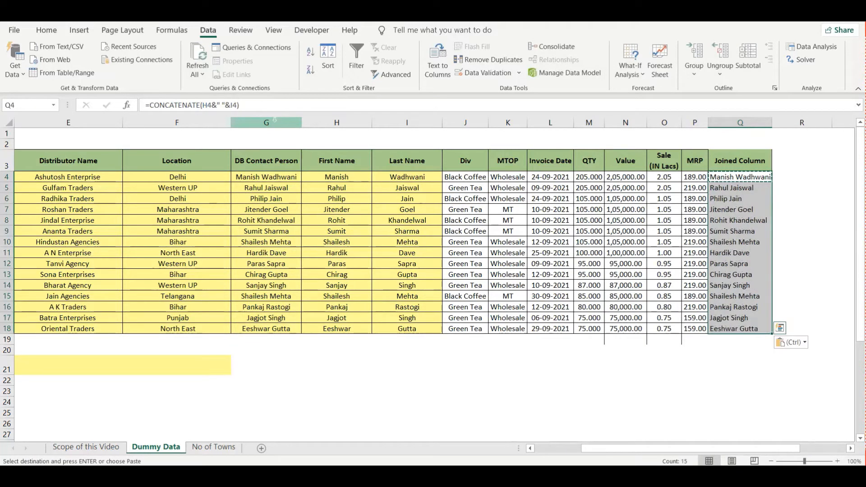
key(Escape)
double_click(772, 123)
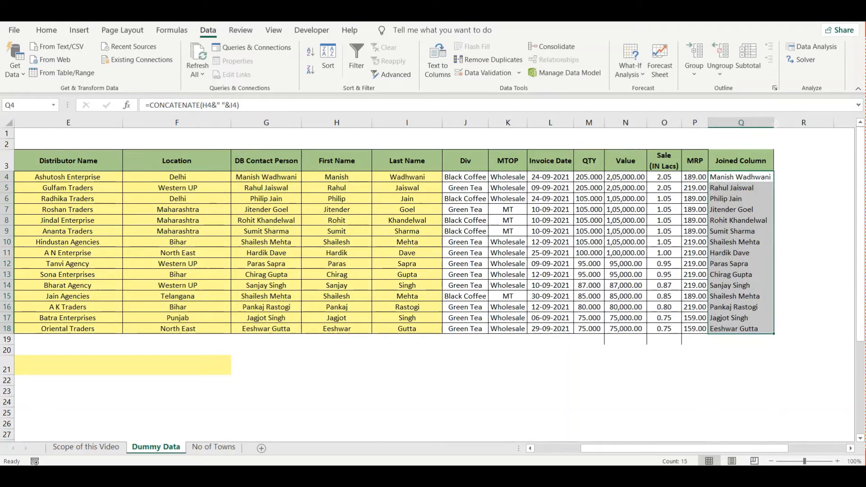
click(756, 177)
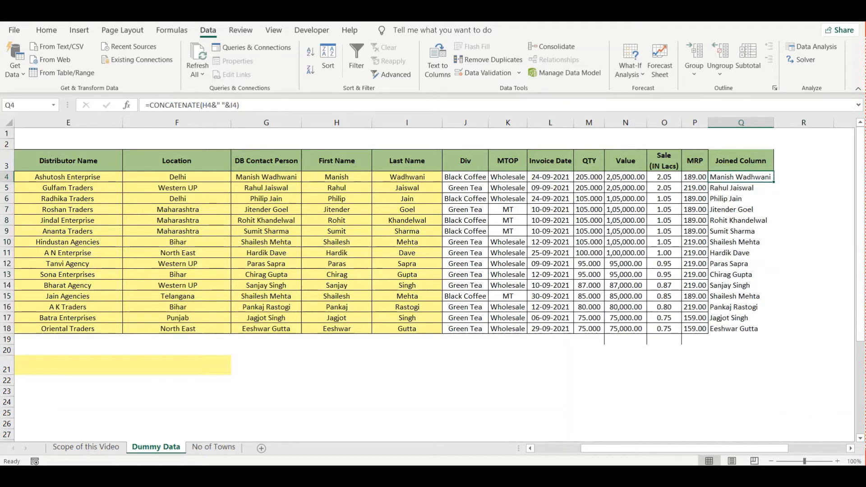
- Review topics 1 to 3 on the Scope of this Video sheet and point out topic 4, VLOOKUP
click(87, 447)
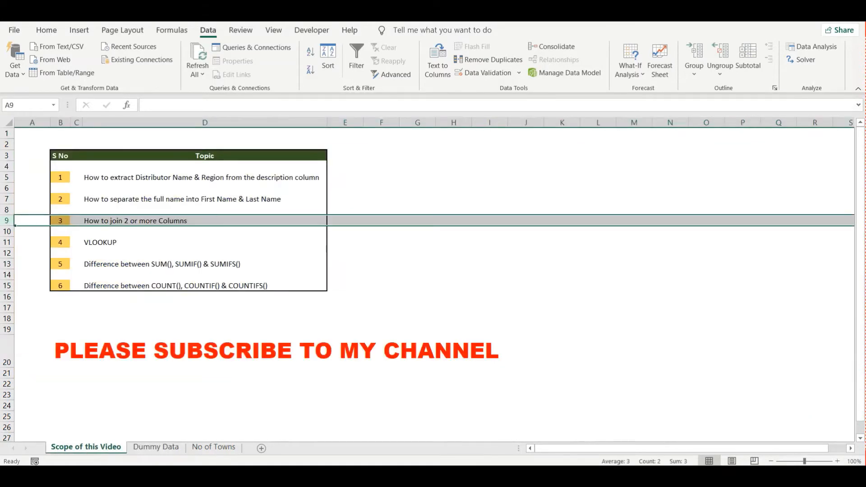
drag(6, 177, 7, 220)
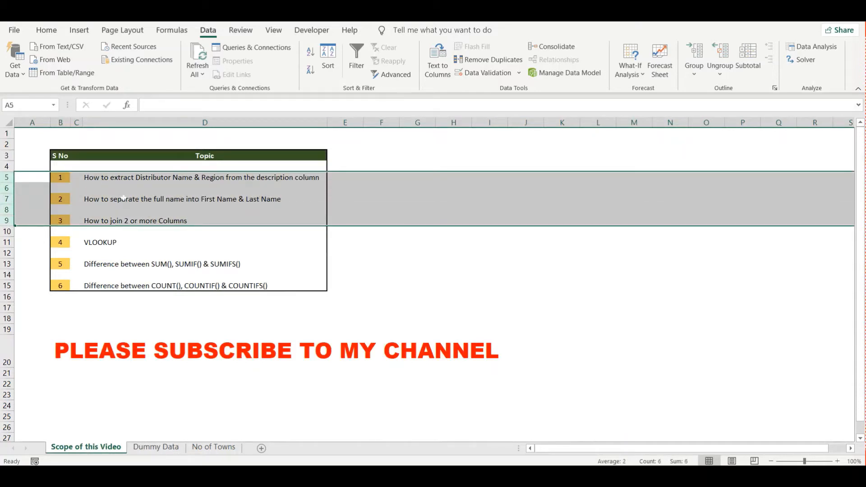
click(7, 243)
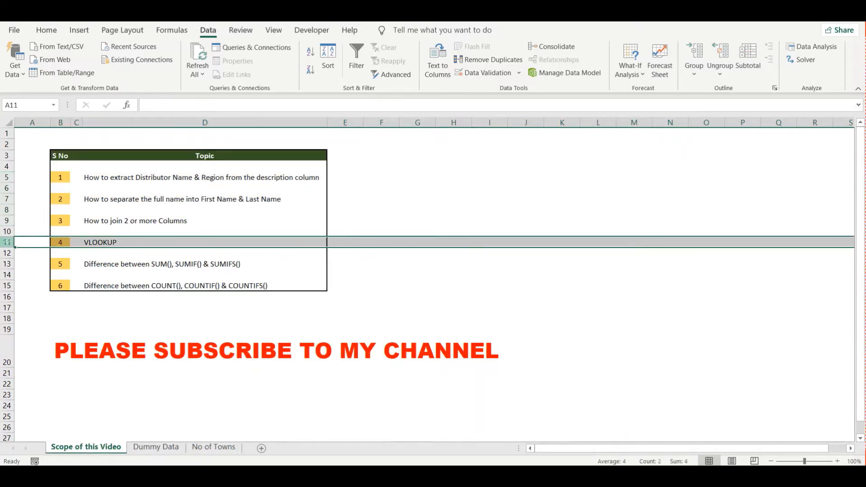
click(176, 244)
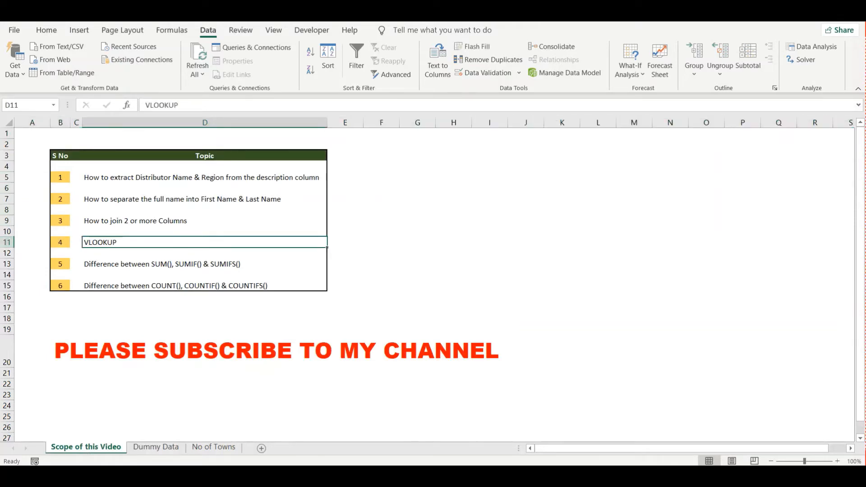
- Examine the Zone, Distributor Code and Region Description headers at the start of the Dummy Data table
click(155, 446)
click(273, 188)
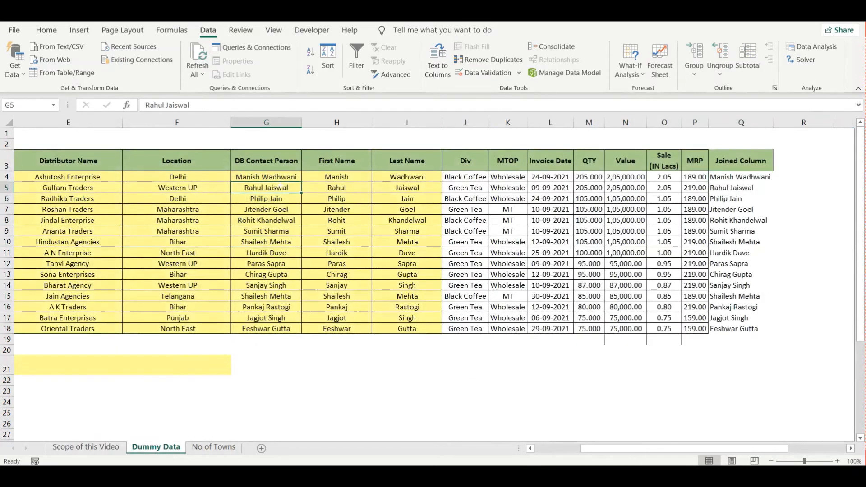
key(Left)
key(Left)
key(Left)
key(Left)
key(Left)
key(Left)
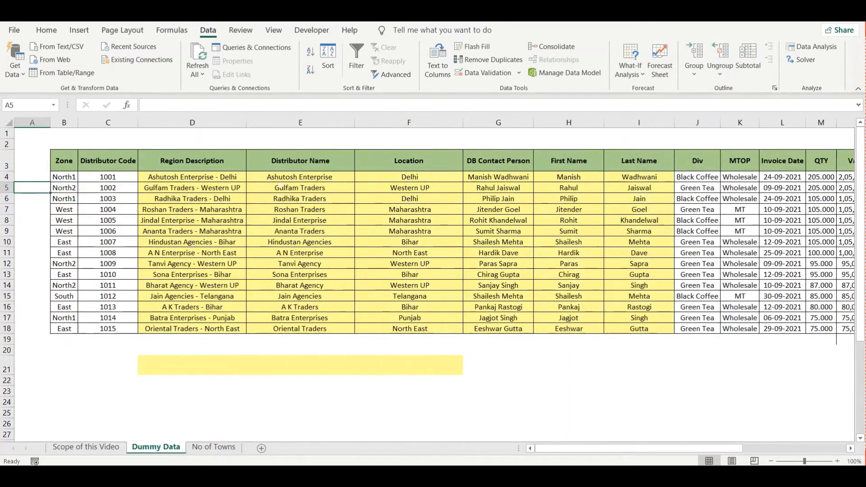
click(69, 157)
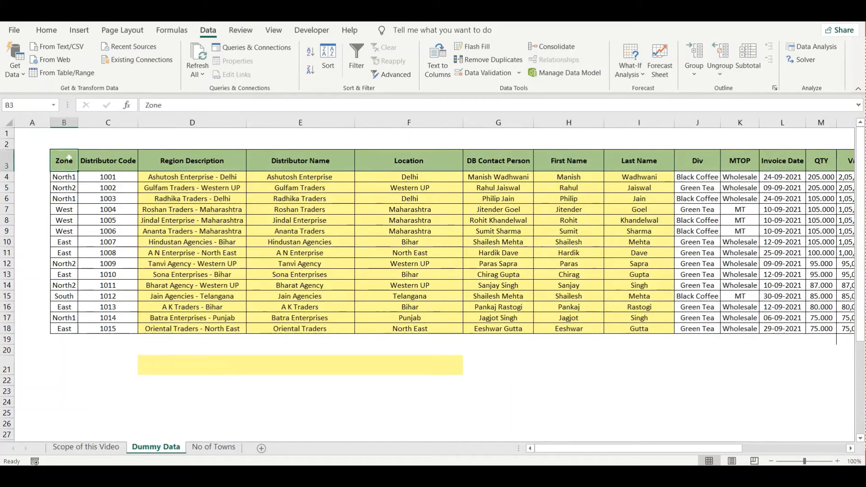
key(shift+Right)
click(195, 163)
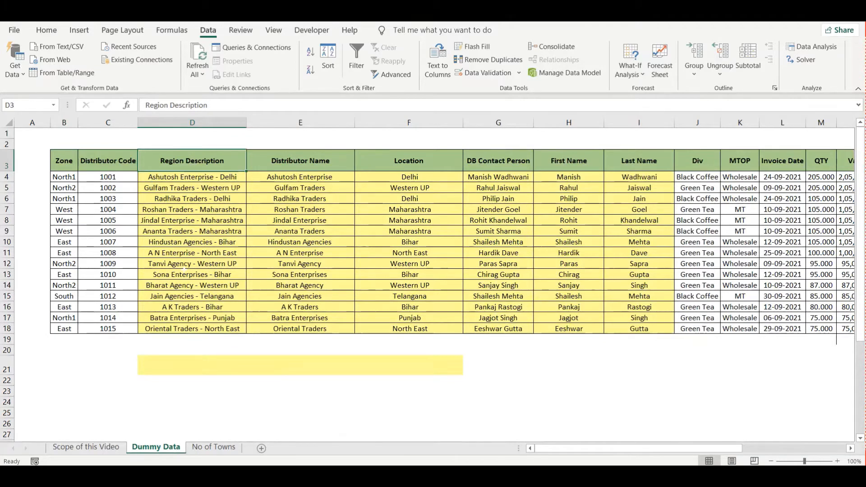
- Examine the Distributor Code and Number of Towns served columns on the No of Towns sheet
click(216, 448)
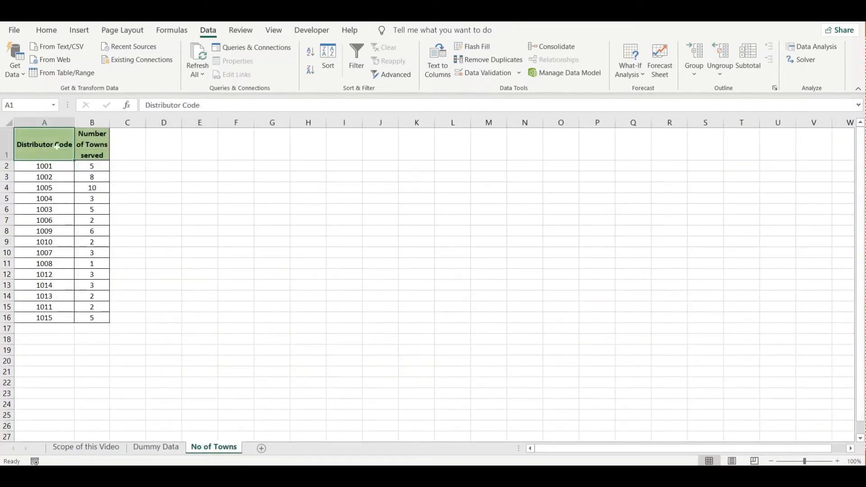
key(Down)
key(Up)
key(Right)
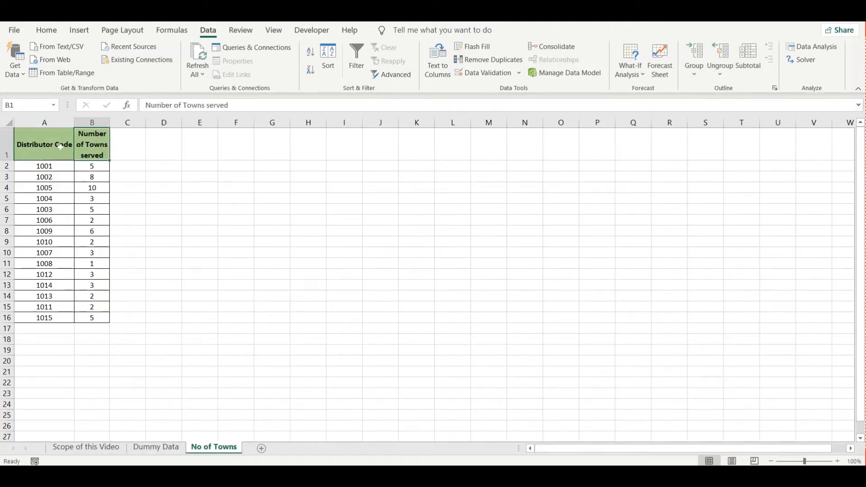
key(Left)
click(92, 162)
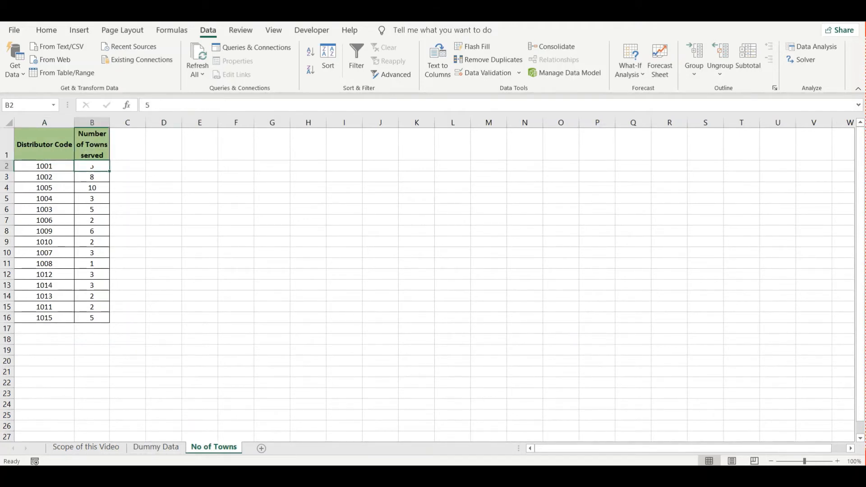
key(Left)
key(Up)
key(Down)
key(Down)
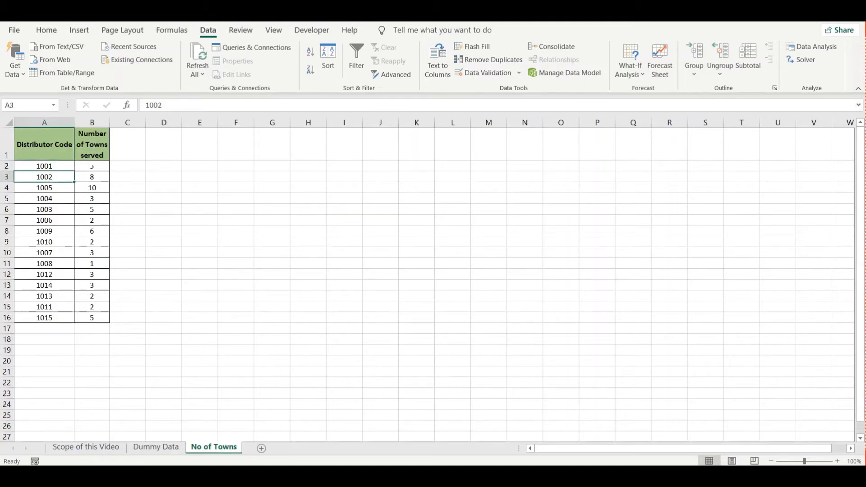
click(92, 166)
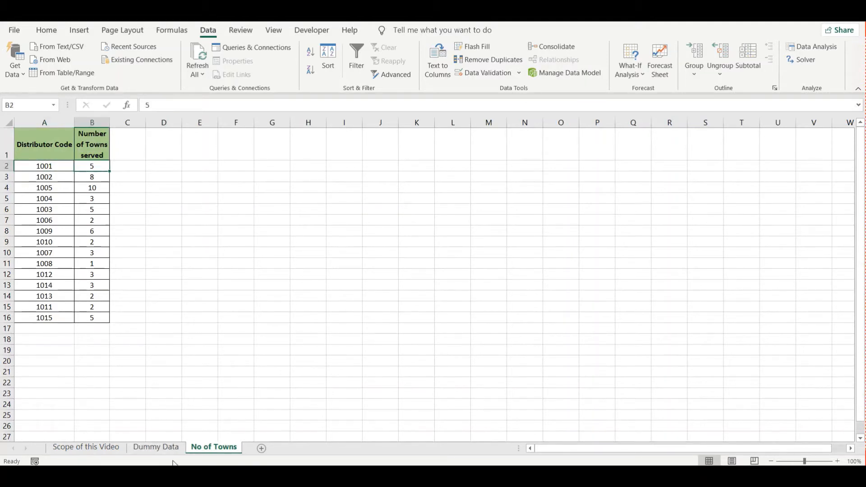
- Locate distributor code 1001 in Dummy Data and read its Number of Towns served on the No of Towns sheet
click(156, 447)
click(200, 264)
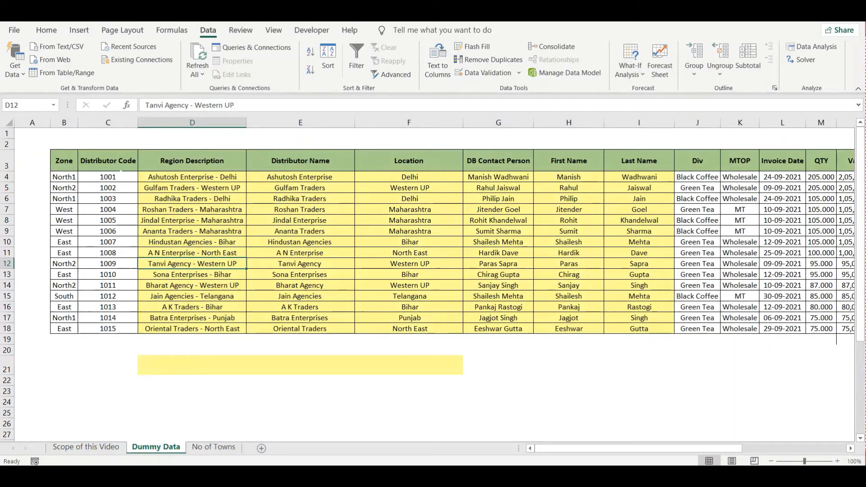
click(120, 177)
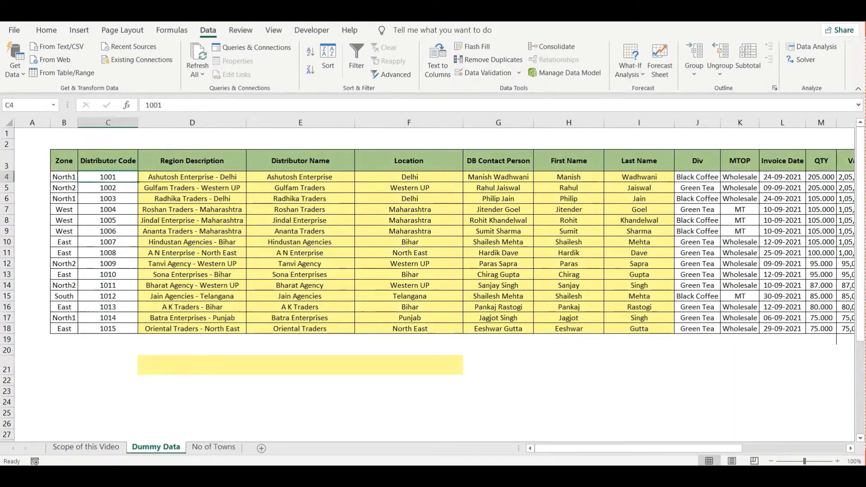
click(214, 446)
click(39, 166)
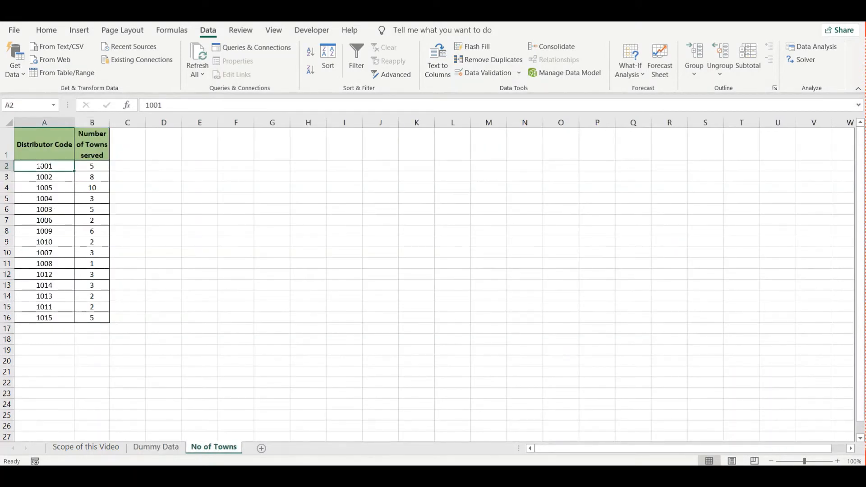
click(91, 166)
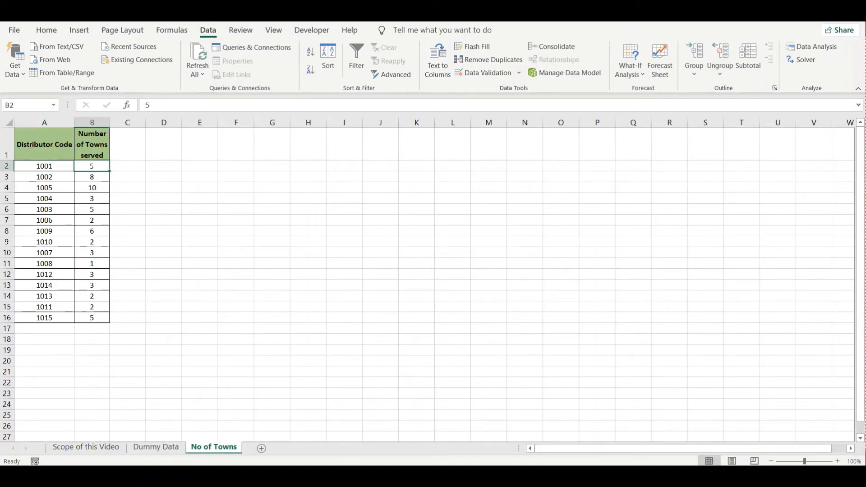
- Return to Dummy Data for distributor code 1002 and find its Number of Towns served on the No of Towns sheet
click(171, 446)
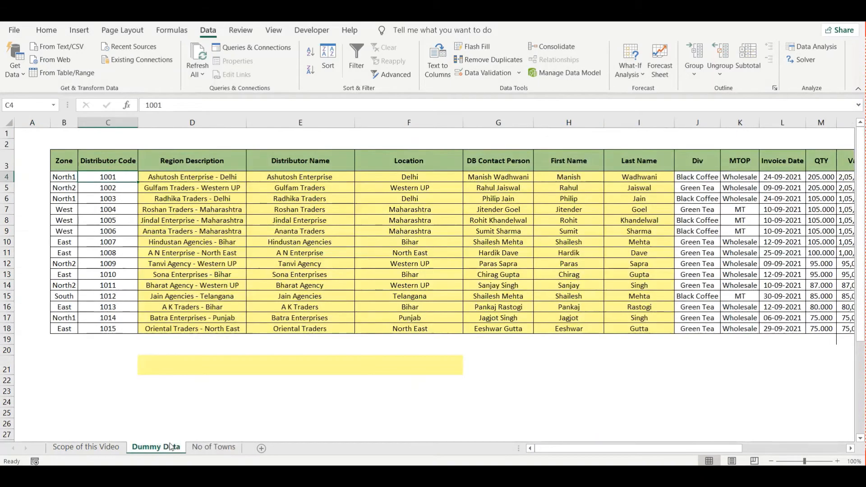
click(275, 177)
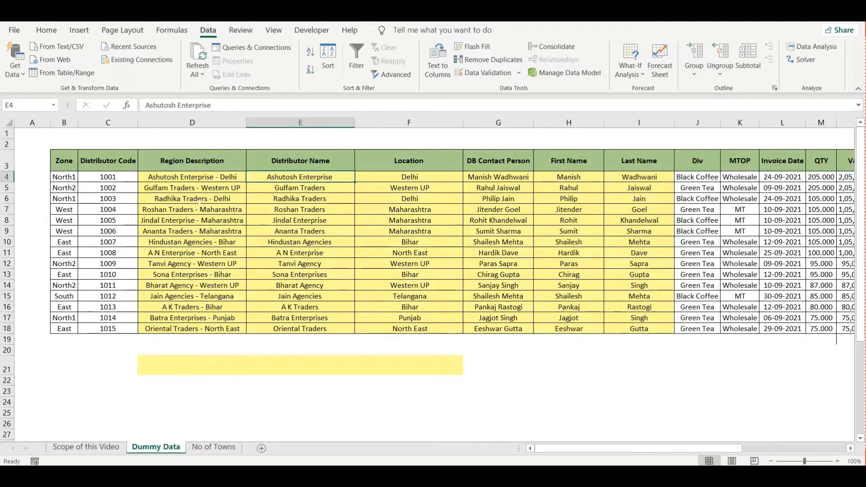
click(119, 189)
click(210, 440)
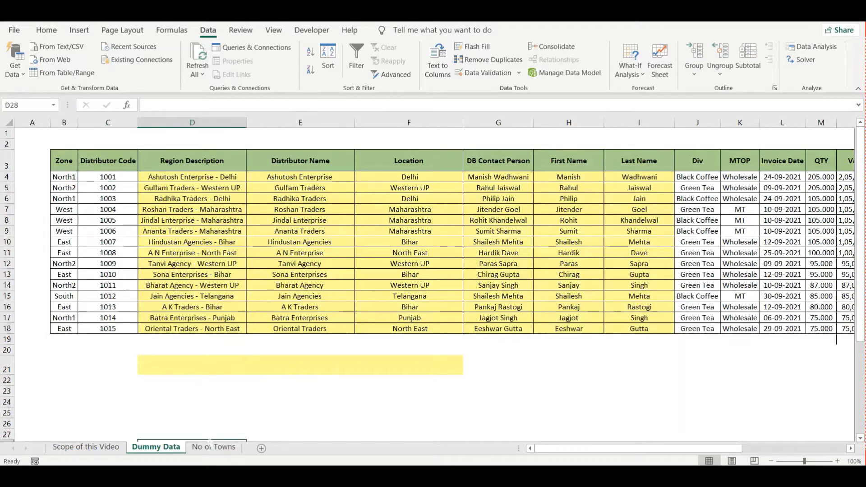
click(209, 446)
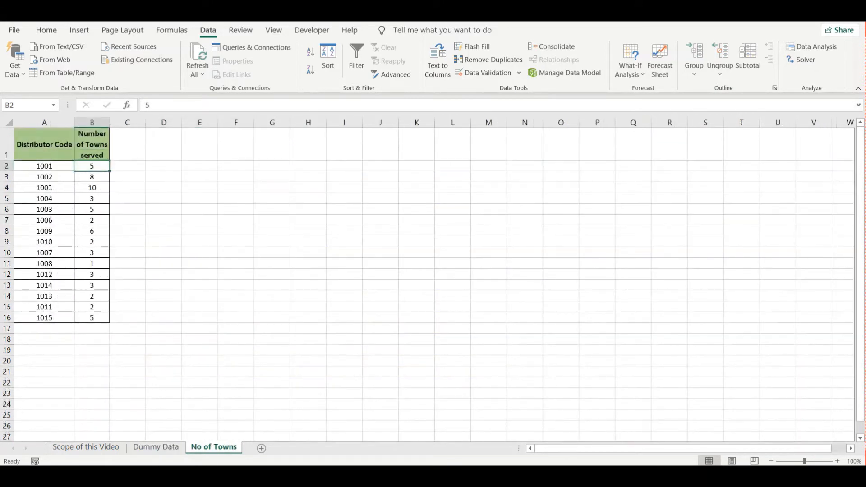
click(51, 178)
click(92, 178)
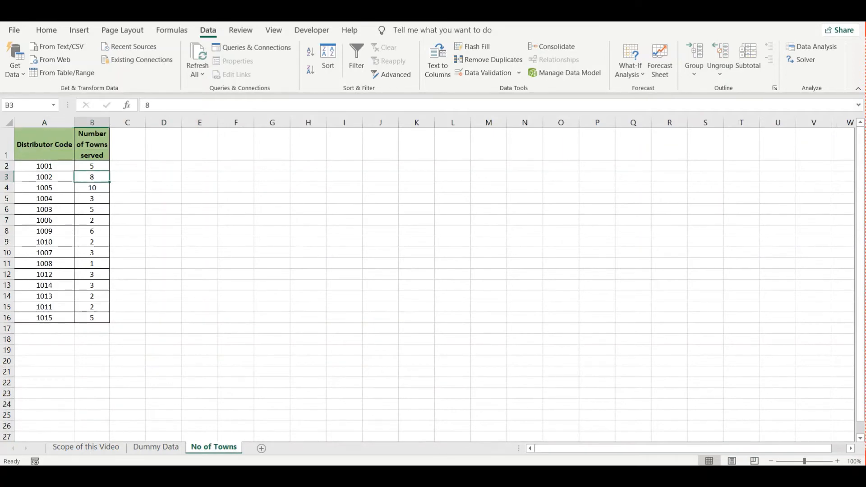
- Check distributor code 1003's Number of Towns served on the No of Towns sheet against its Dummy Data row
click(162, 453)
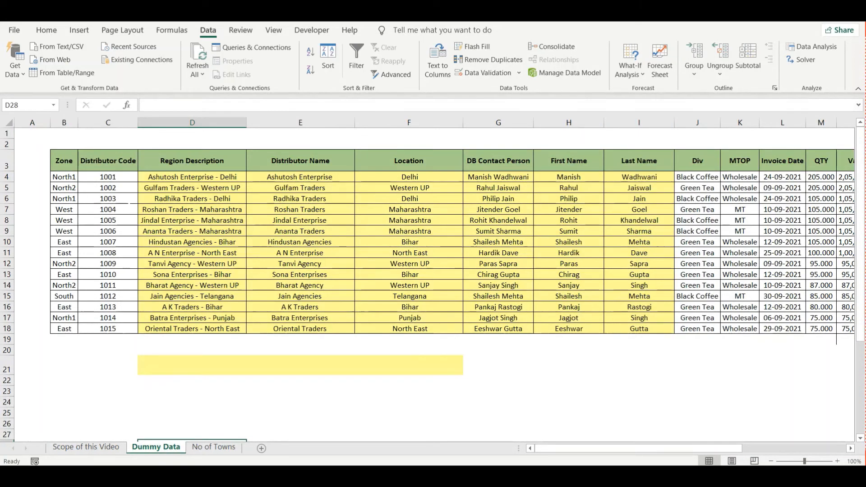
click(227, 449)
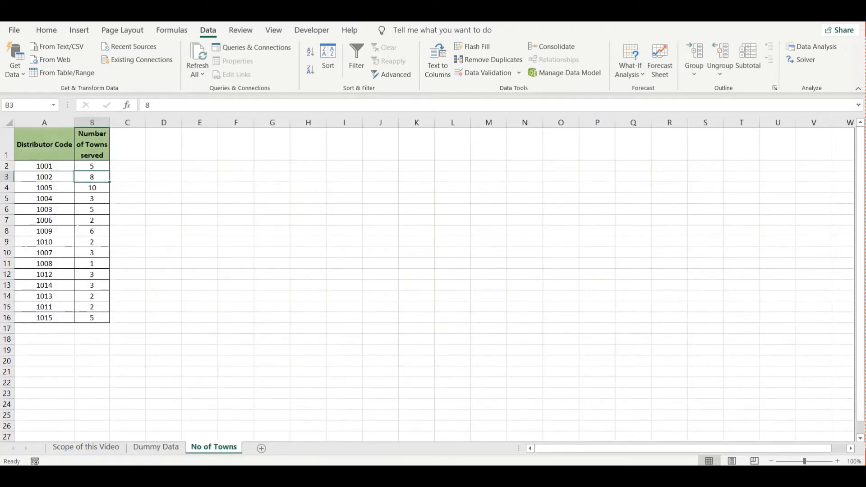
click(44, 209)
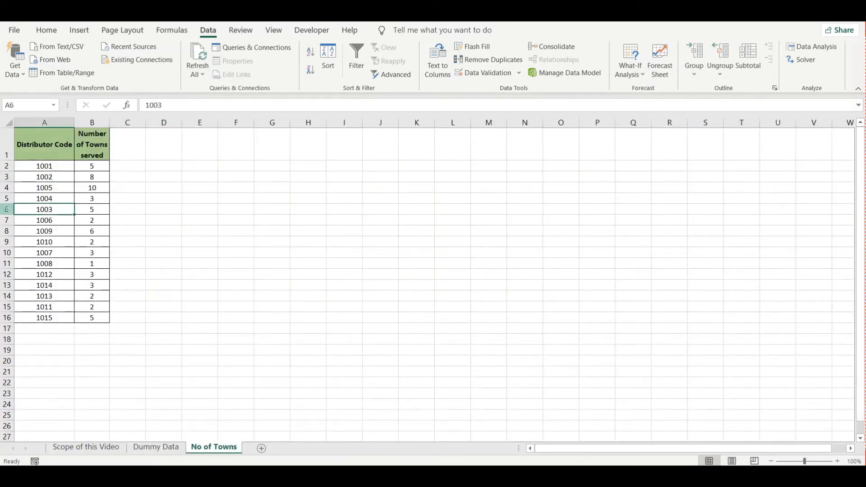
click(6, 209)
click(82, 209)
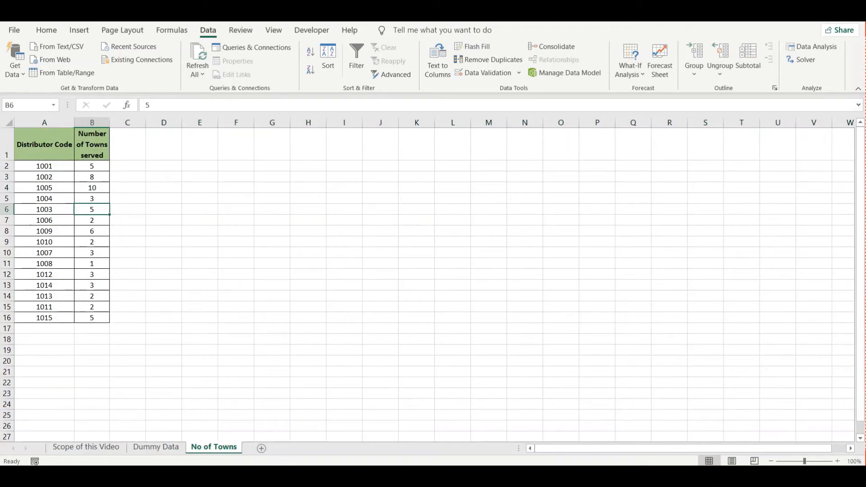
click(155, 447)
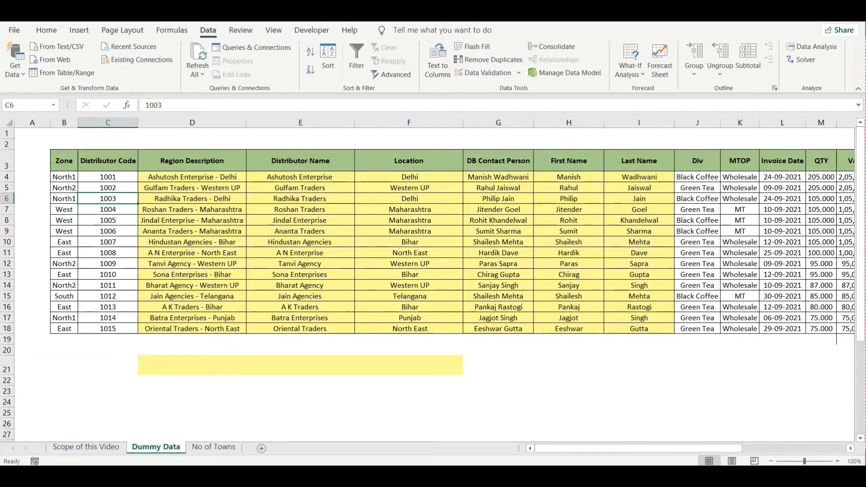
- Begin a VLOOKUP formula in cell R4, beside the Joined Column, with the distributor code in C4 as the lookup value
click(185, 294)
key(Up)
key(Up)
key(Up)
key(Up)
key(Up)
key(Up)
key(Up)
key(Up)
key(Up)
key(Up)
key(Up)
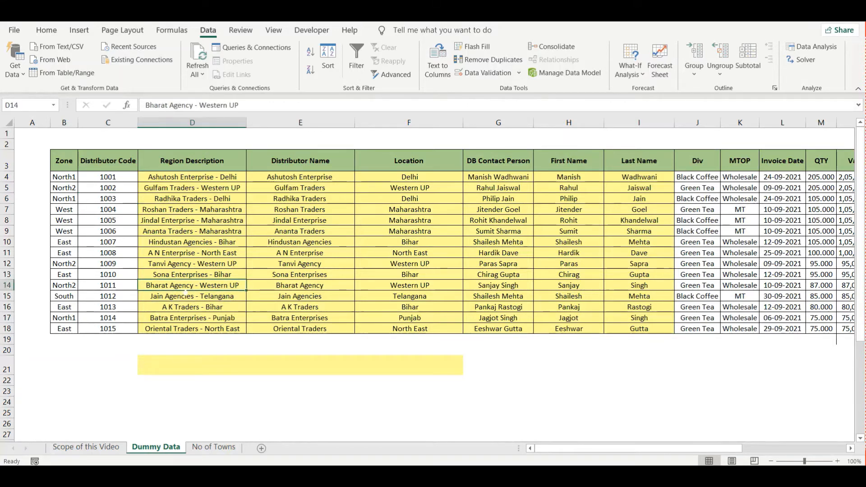
key(Right)
key(Down)
key(Right)
key(Right)
key(Right)
key(Right)
key(Right)
key(Right)
key(Right)
key(Right)
key(Right)
key(Right)
key(Right)
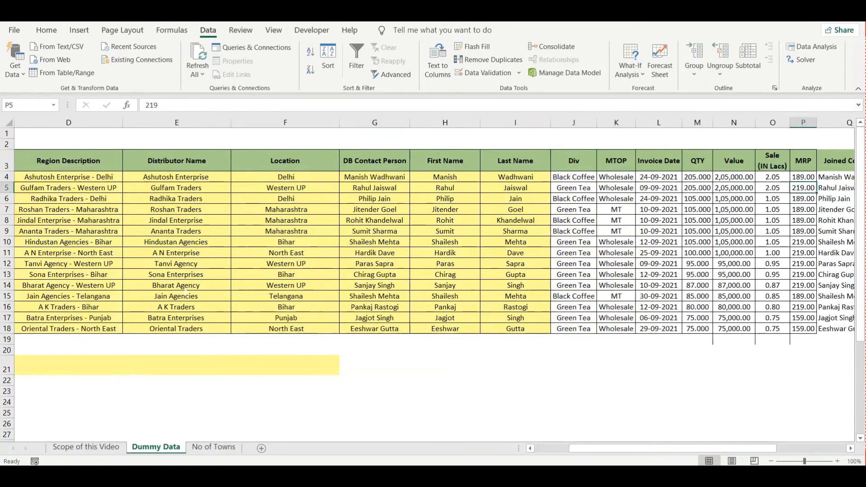
key(Up)
key(Up)
key(Right)
key(Right)
key(Down)
text(=vlo)
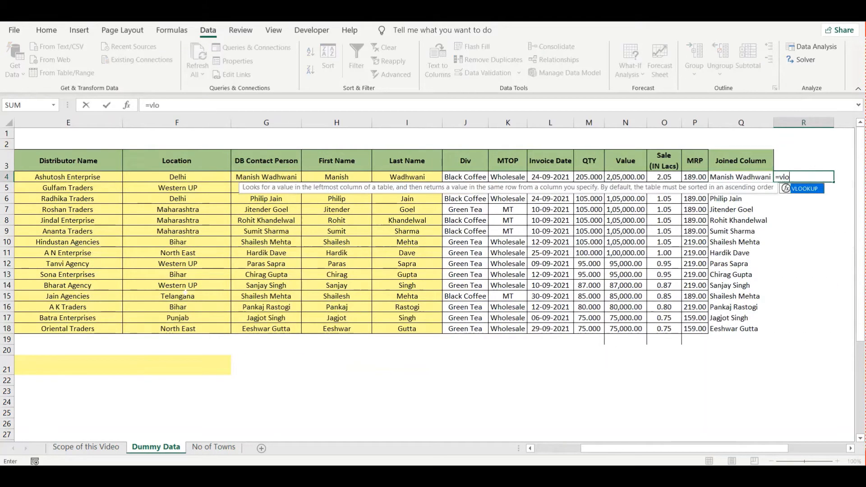
key(Tab)
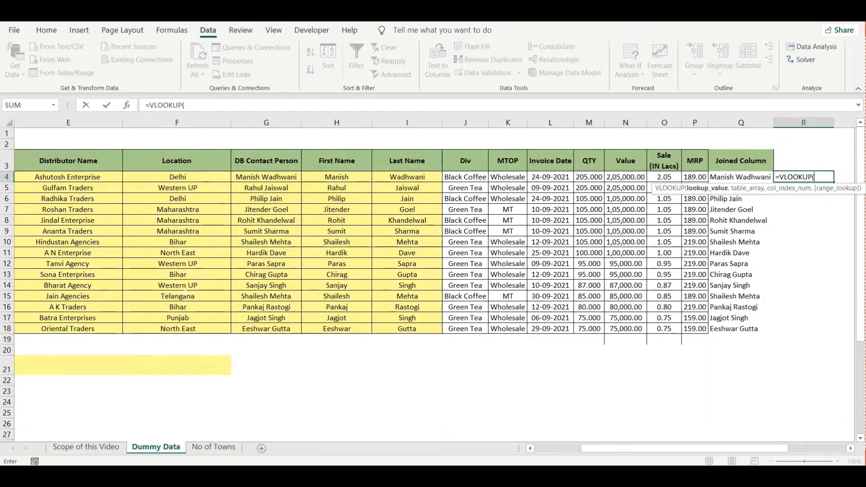
key(Left)
key(Left)
key(Left)
key(Left)
key(Left)
key(Left)
key(Left)
key(Left)
key(Left)
key(Left)
key(Left)
key(Left)
key(Left)
key(Left)
key(Left)
key(Left)
key(Left)
key(Right)
key(Right)
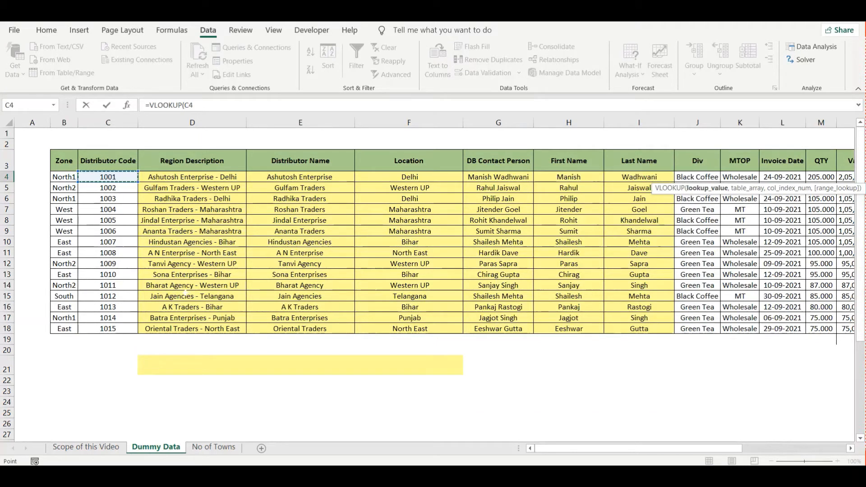
text(,)
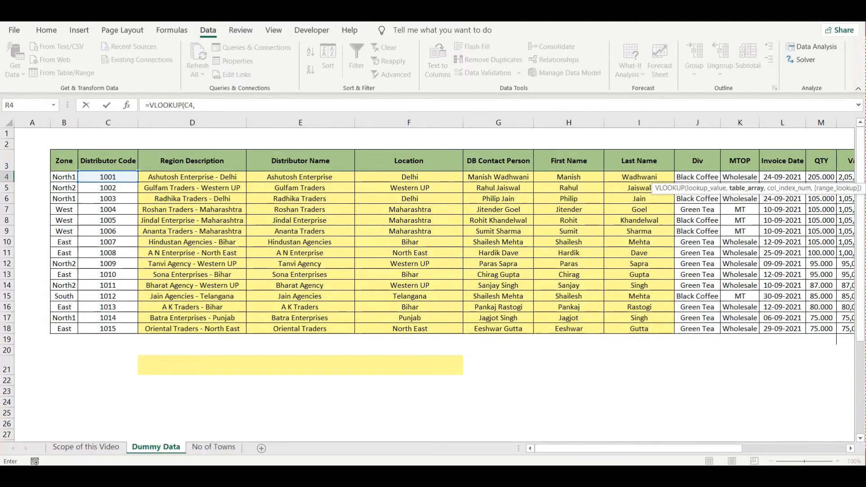
- Set the VLOOKUP table array to A2:B16 on the No of Towns sheet, locked as absolute references $A$2:$B$16
click(215, 448)
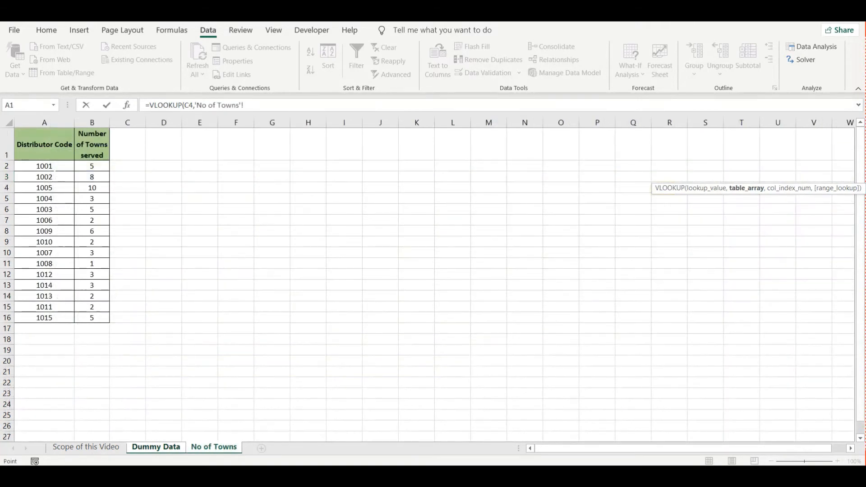
drag(44, 166, 107, 321)
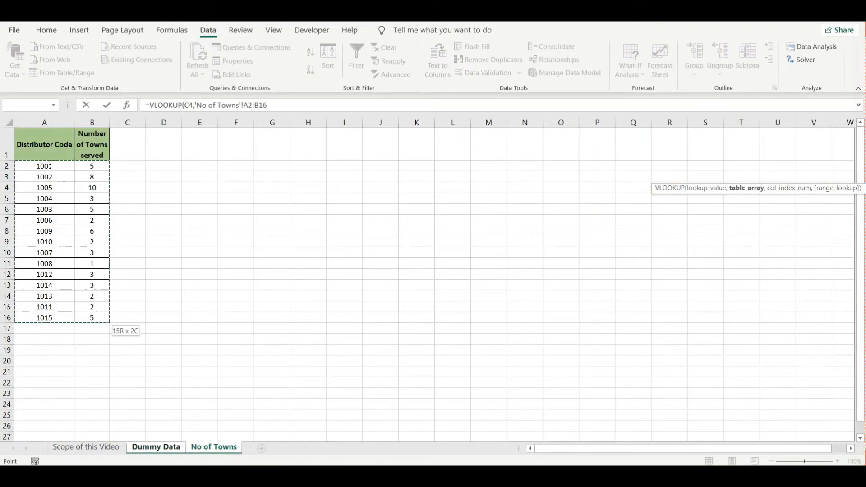
click(248, 105)
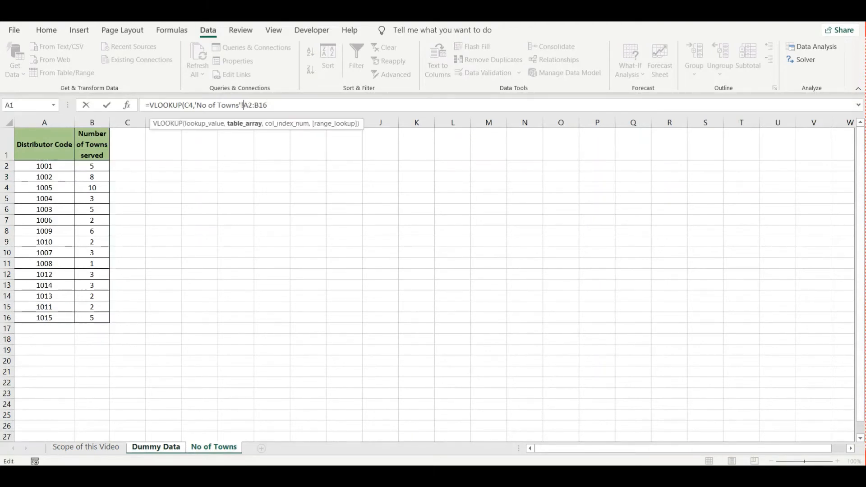
text($A$)
key(Right)
key(Right)
text($)
key(Right)
text($)
key(Right)
key(Right)
text(,)
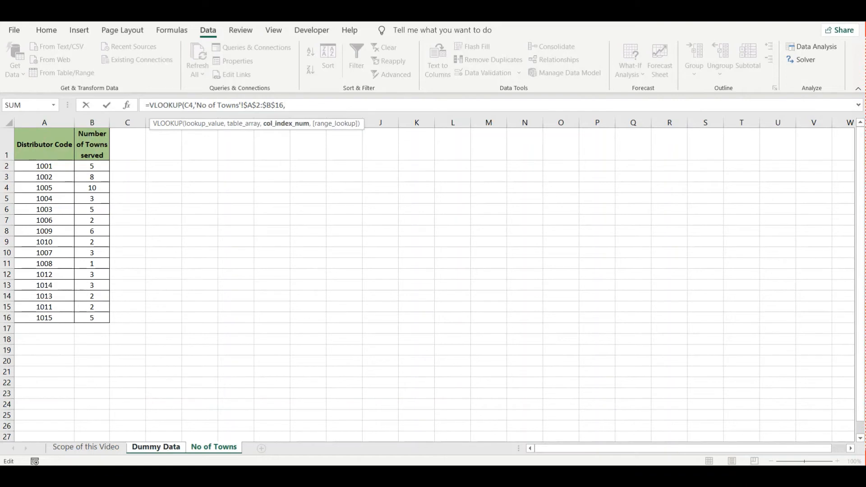
- Complete the VLOOKUP with column index 2 and FALSE for an exact match
text(2,)
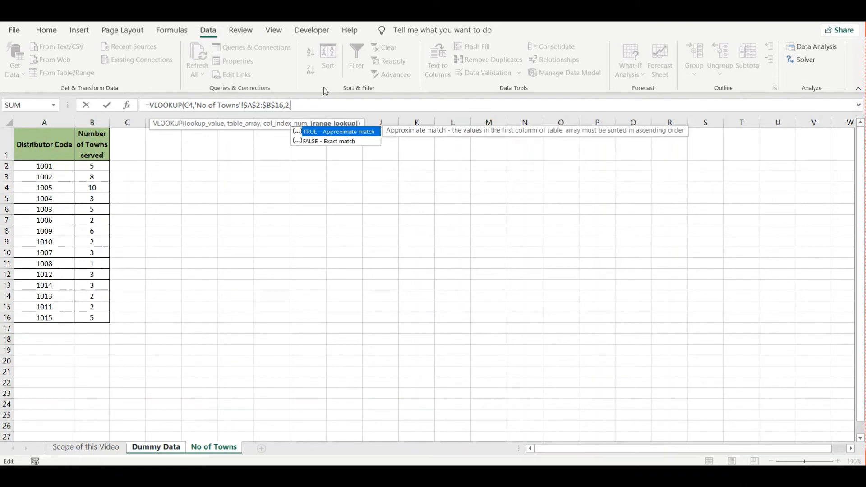
key(Tab)
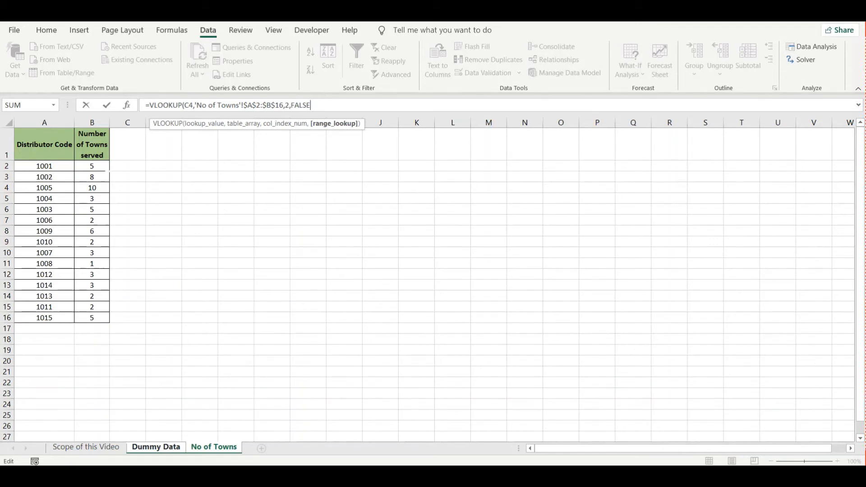
text())
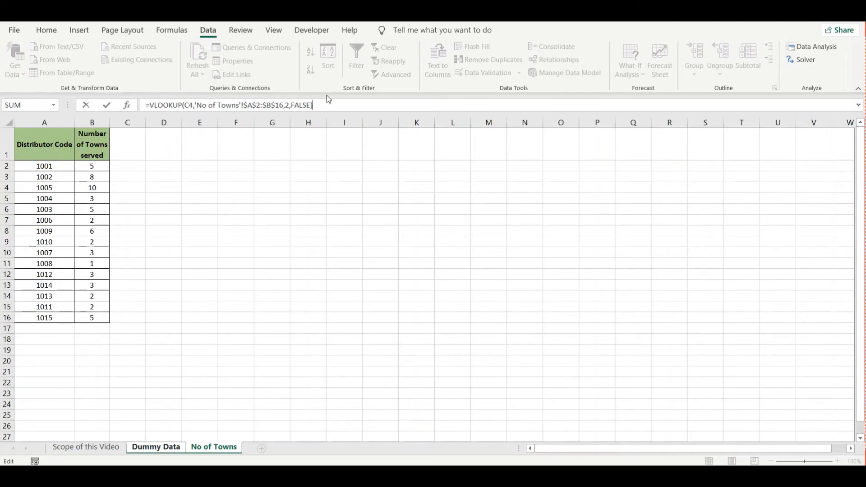
key(Return)
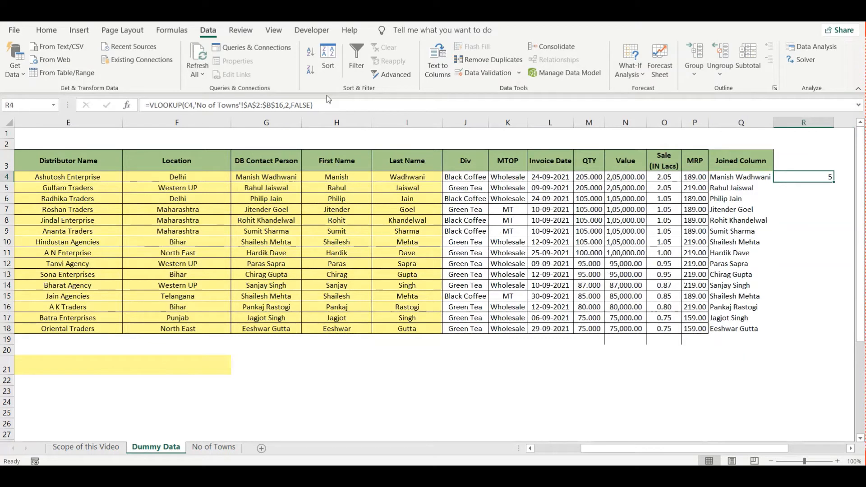
- Copy the VLOOKUP formula from R4 down through R18 to cover every distributor row
key(ctrl+c)
key(shift+Down)
key(shift+Down)
key(shift+Down)
key(shift+Down)
key(shift+Down)
key(shift+Down)
key(shift+Down)
key(shift+Down)
key(shift+Down)
key(shift+Down)
key(shift+Down)
key(shift+Down)
key(shift+Down)
key(shift+Down)
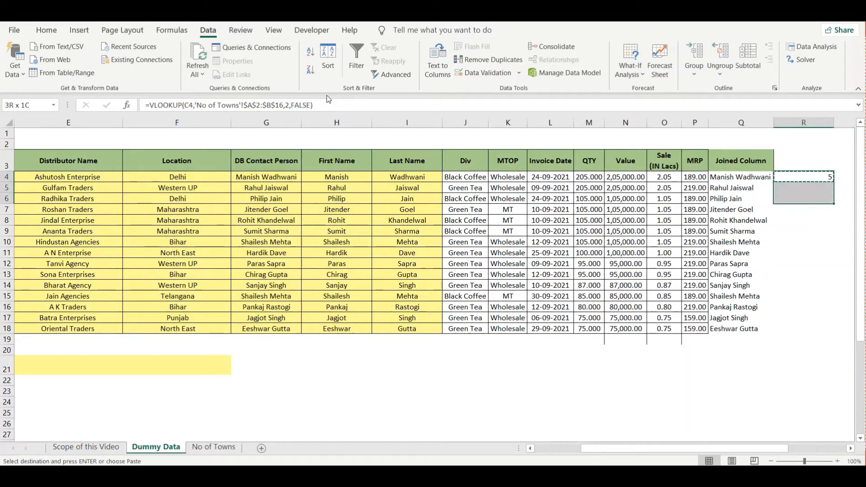
key(ctrl+v)
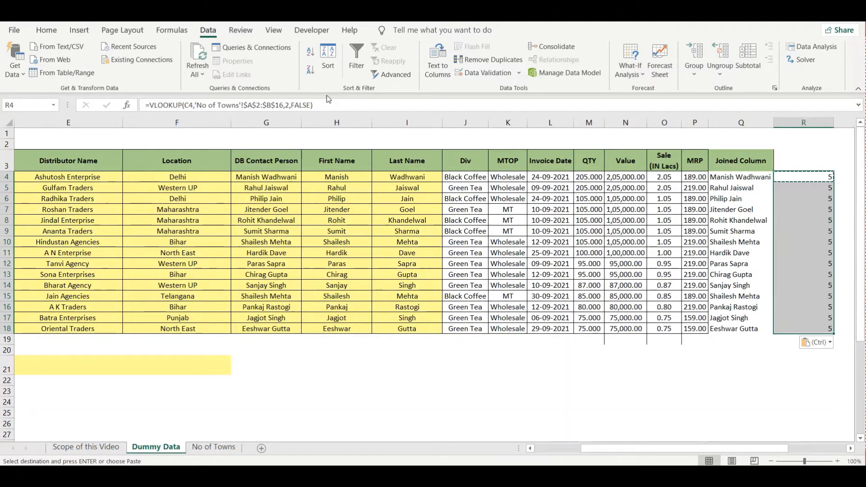
key(Escape)
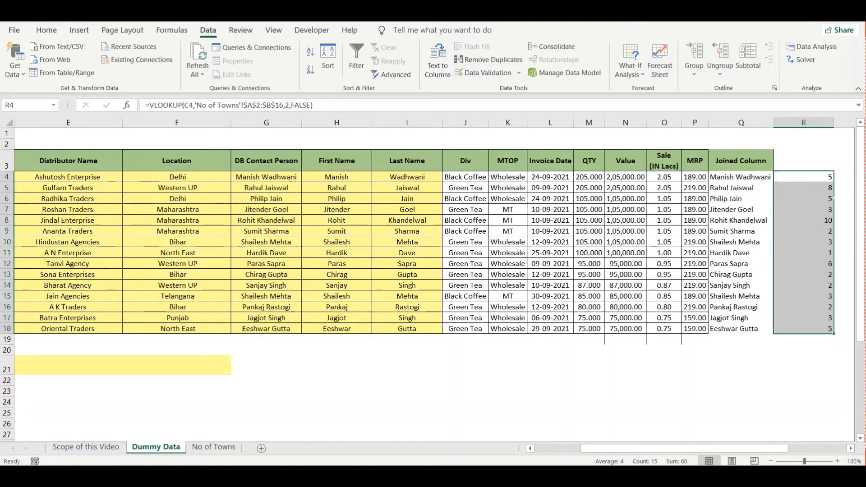
- Enter the header "Number of Towns served" in cell R3 above the VLOOKUP results
click(803, 160)
text(Number of)
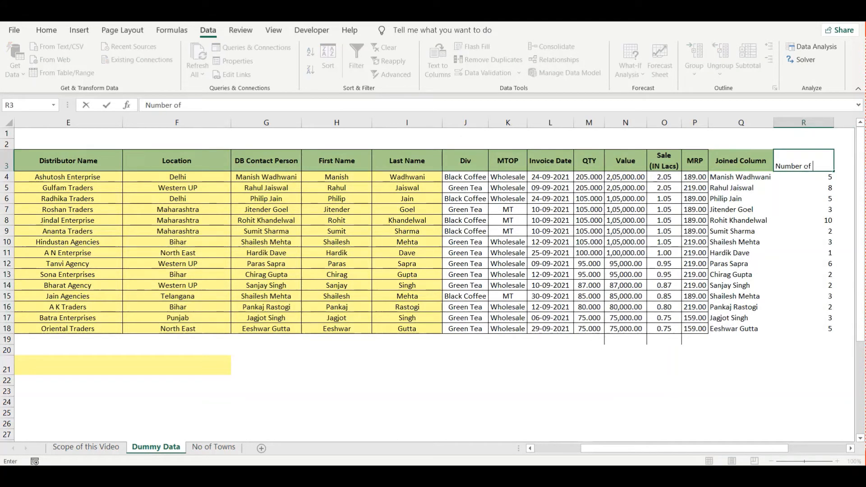
text( Towns servded)
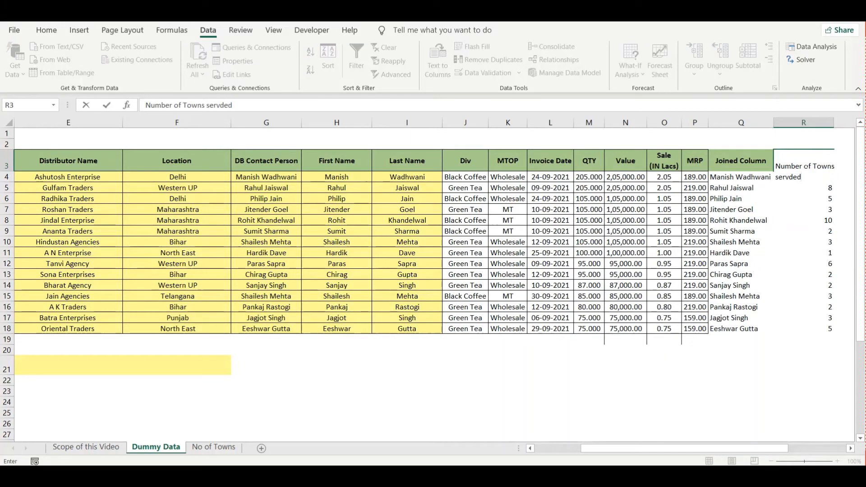
key(Return)
key(Up)
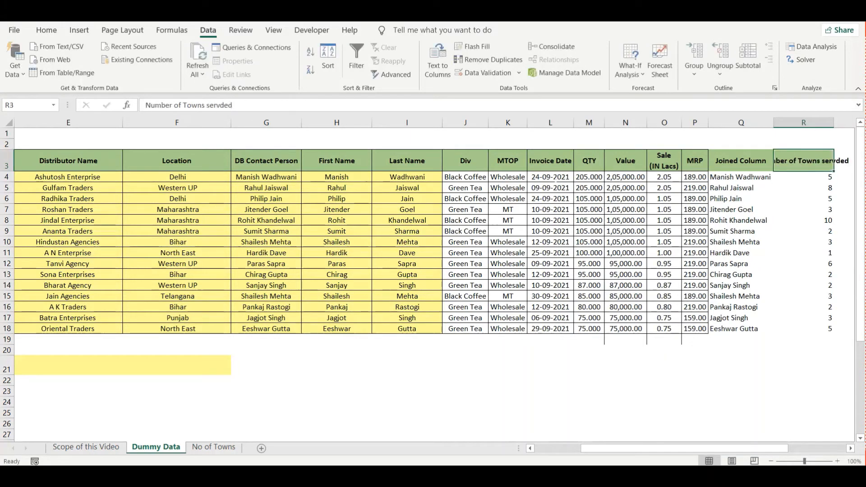
key(BackSpace)
key(BackSpace)
key(BackSpace)
text(ed)
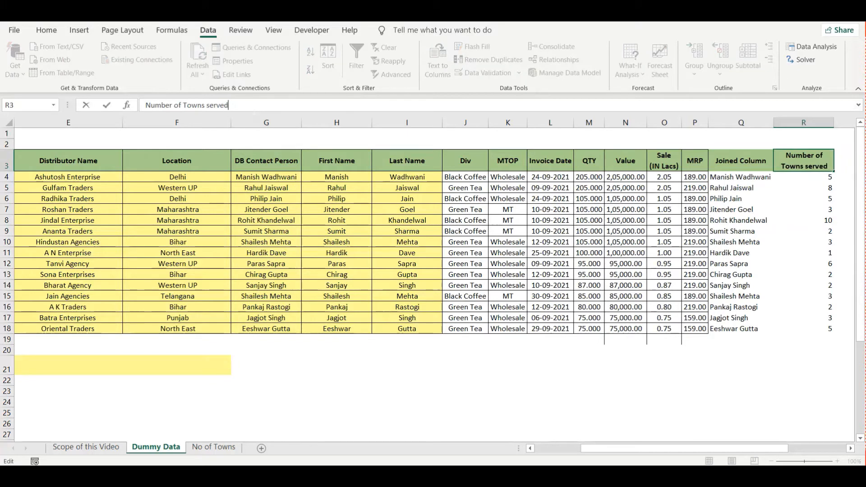
key(Return)
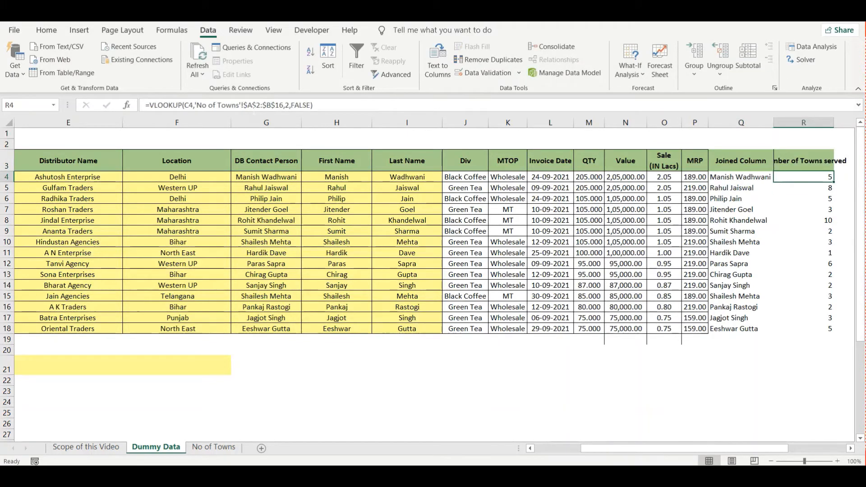
- Review the Number of Towns served results in R4:R18 against the distributor columns at the start of the Dummy Data table
key(ctrl+shift+Down)
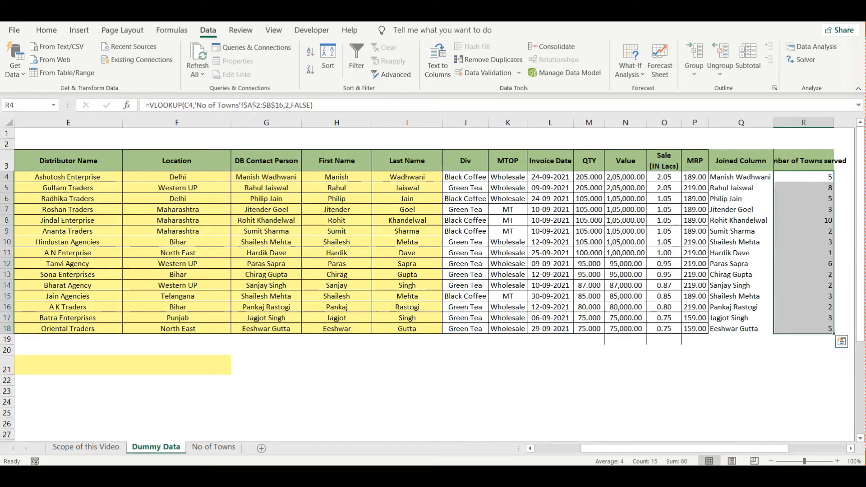
key(Left)
key(Left)
key(Left)
key(Left)
key(Left)
key(Left)
key(Left)
key(Left)
key(Left)
key(Left)
key(Left)
key(Left)
key(Left)
key(Left)
key(Left)
key(Left)
key(Left)
key(Right)
key(Right)
key(Right)
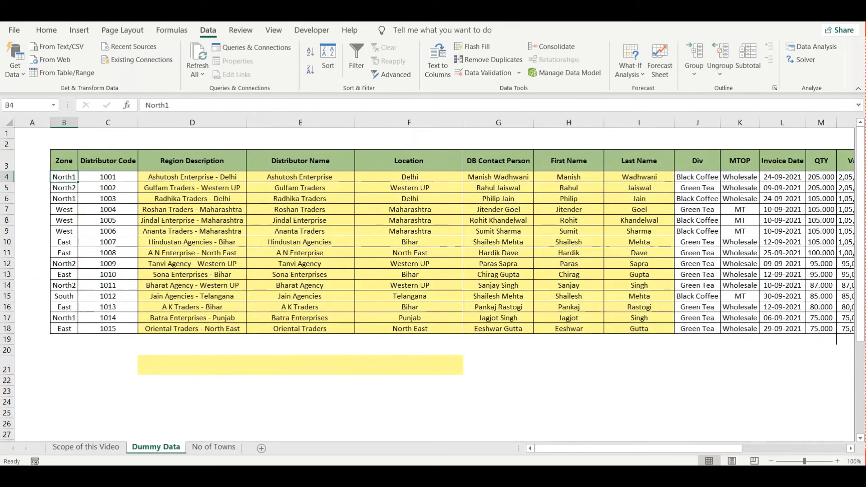
key(Right)
key(Right)
key(Right)
key(Right)
key(Right)
key(Right)
key(Right)
key(Right)
key(Right)
key(Right)
key(Right)
key(Right)
key(Right)
key(Right)
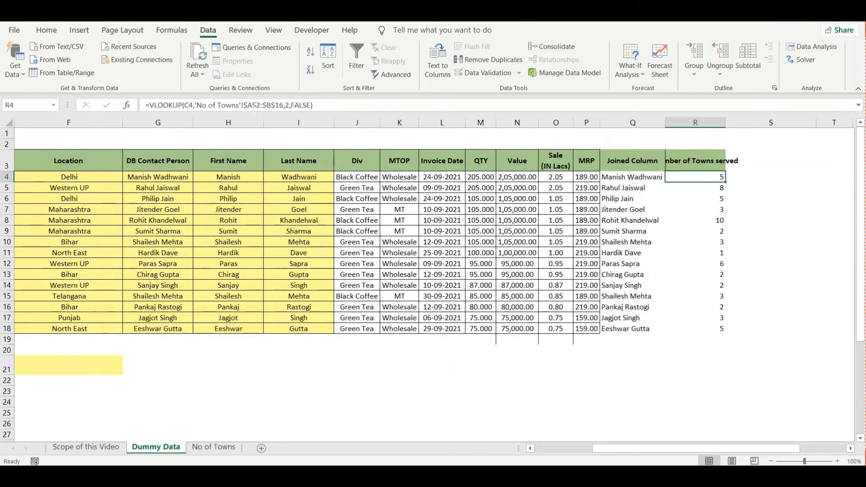
key(ctrl+shift+Down)
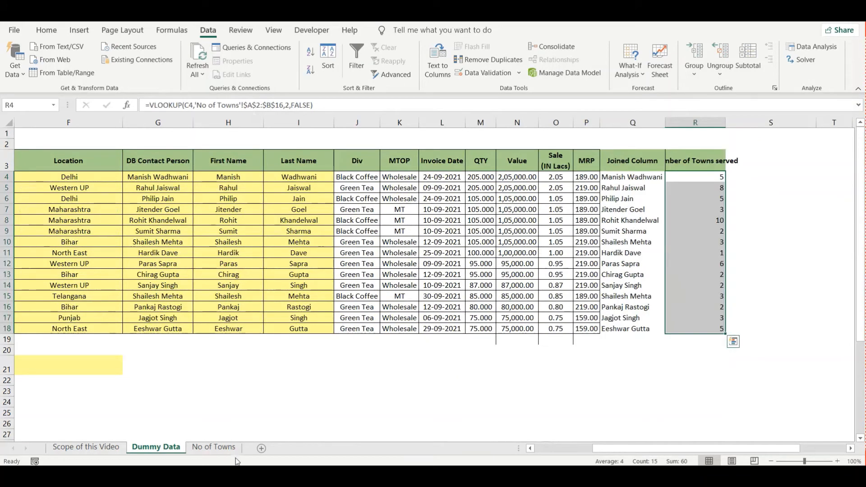
- Check topic 5, the difference between SUM(), SUMIF() and SUMIFS(), on the Scope of this Video sheet and return to Dummy Data
click(116, 447)
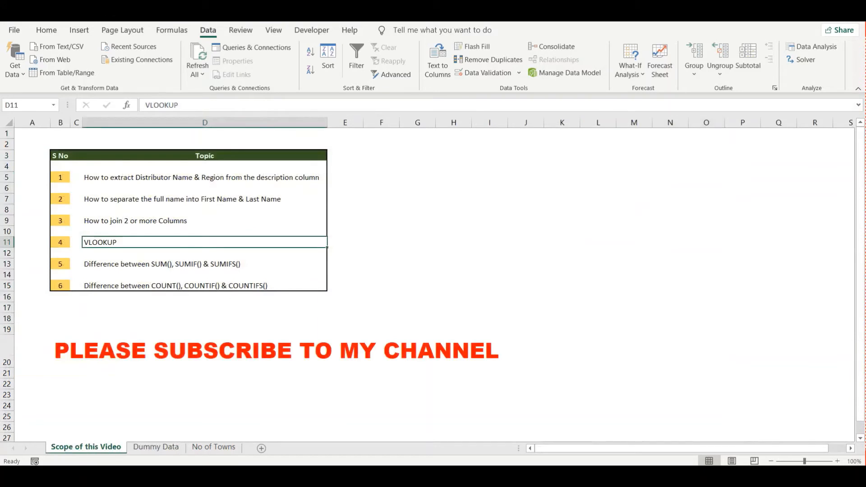
click(136, 265)
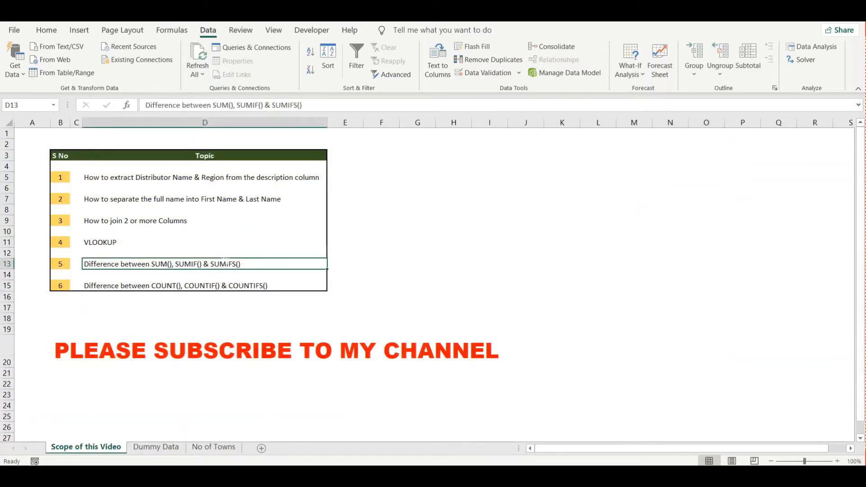
click(155, 447)
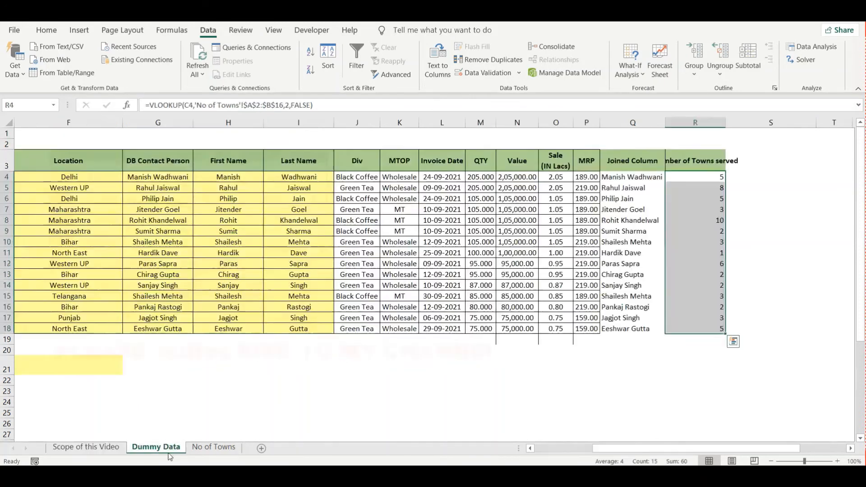
- Total the Value column in cell N19 with a SUM formula over N4:N18
click(439, 341)
key(Right)
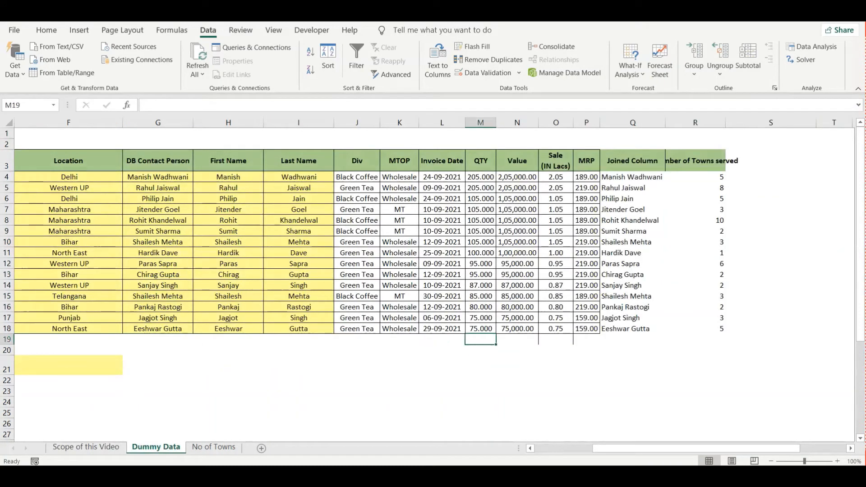
click(519, 165)
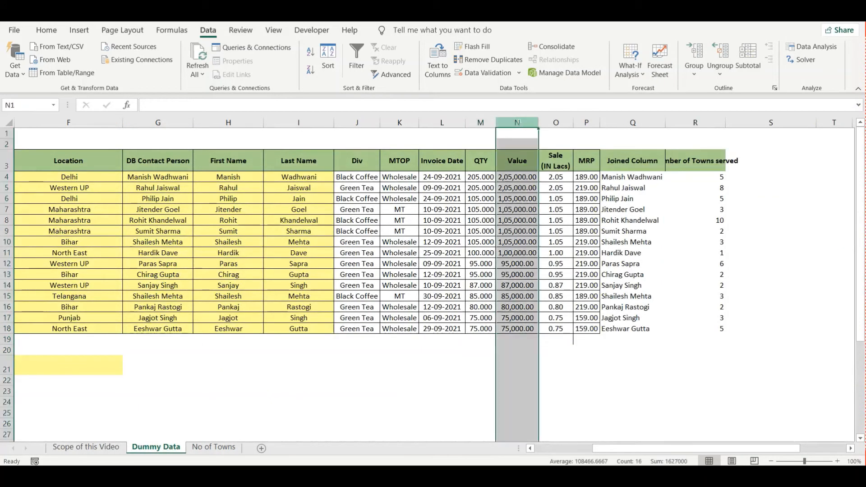
click(520, 175)
key(ctrl+shift+Down)
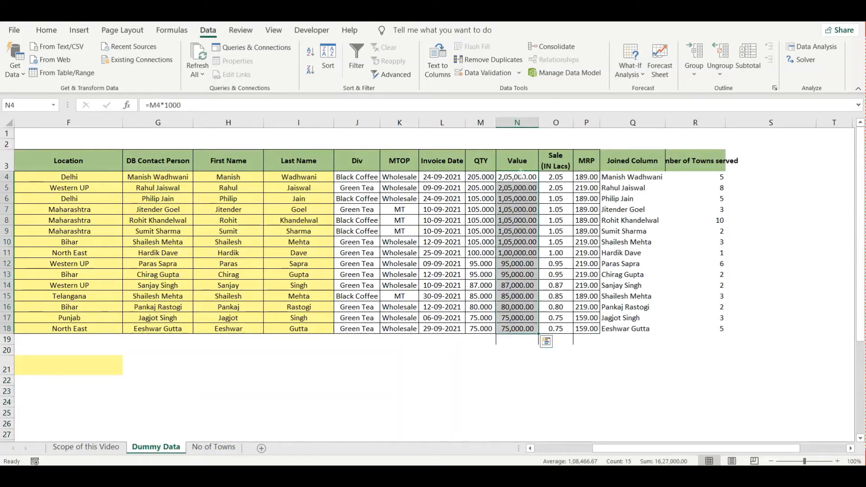
click(517, 340)
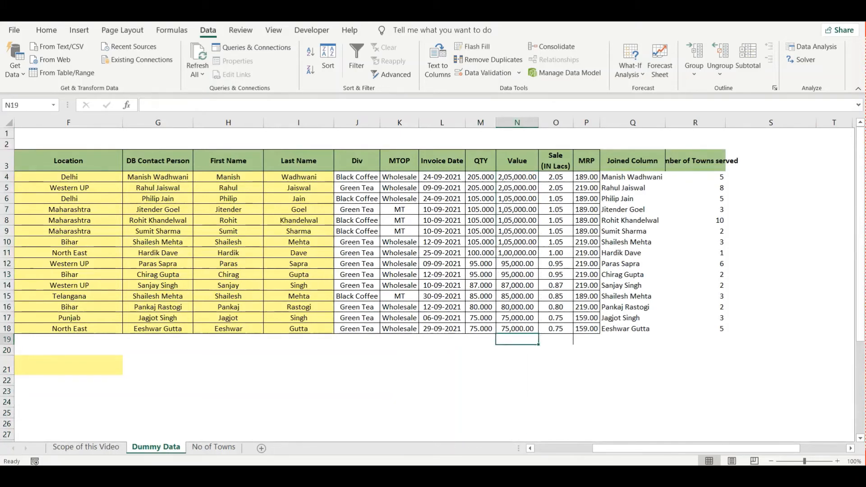
text(=sum)
key(Tab)
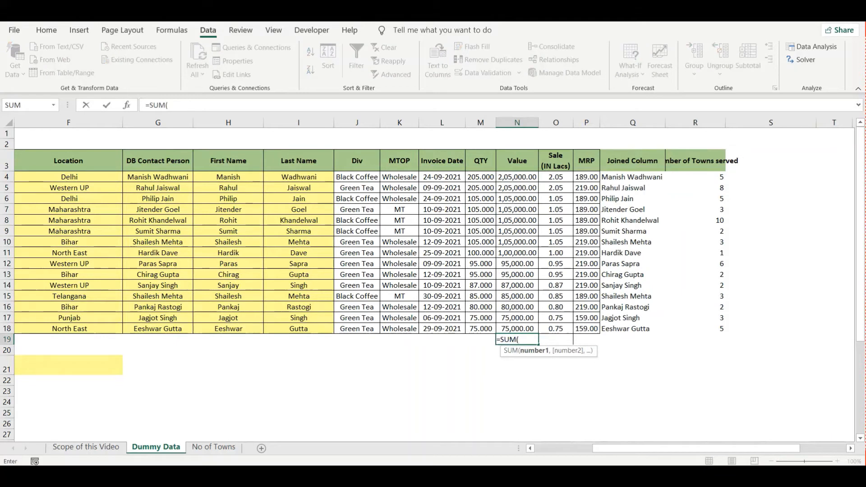
drag(517, 328, 536, 176)
text())
key(Return)
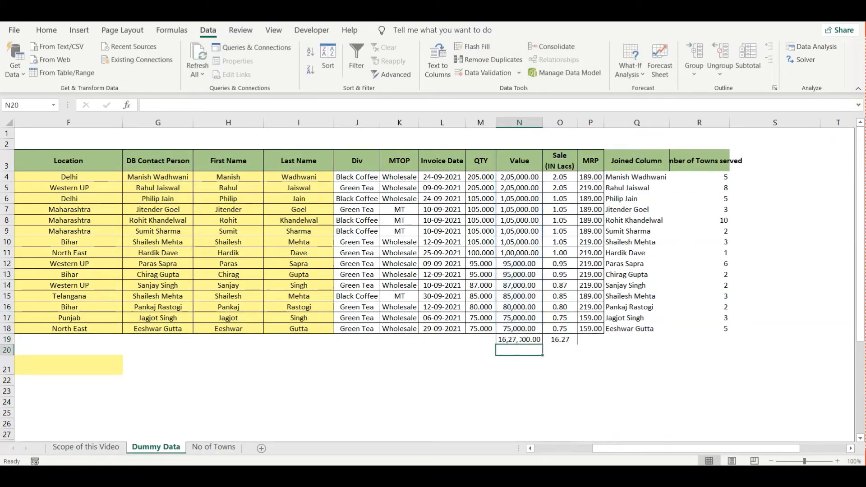
- Review the Value column entries from N4 downward and the SUM formula in N19
key(Up)
drag(519, 177, 516, 302)
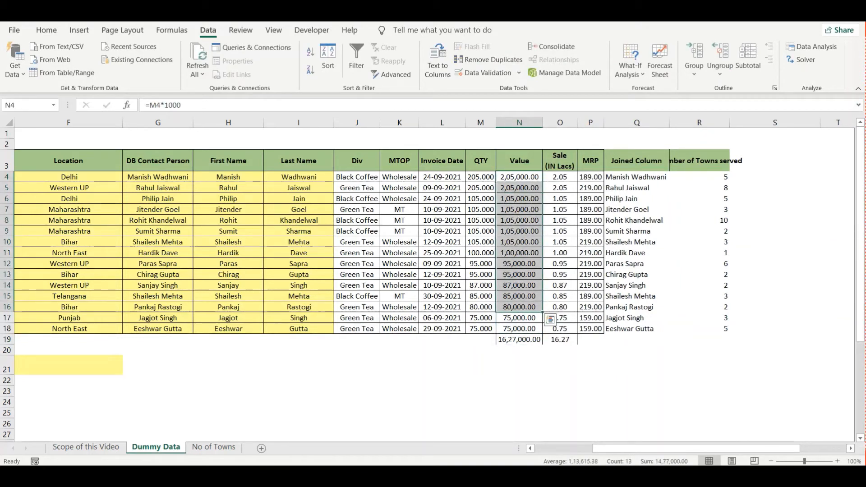
click(514, 339)
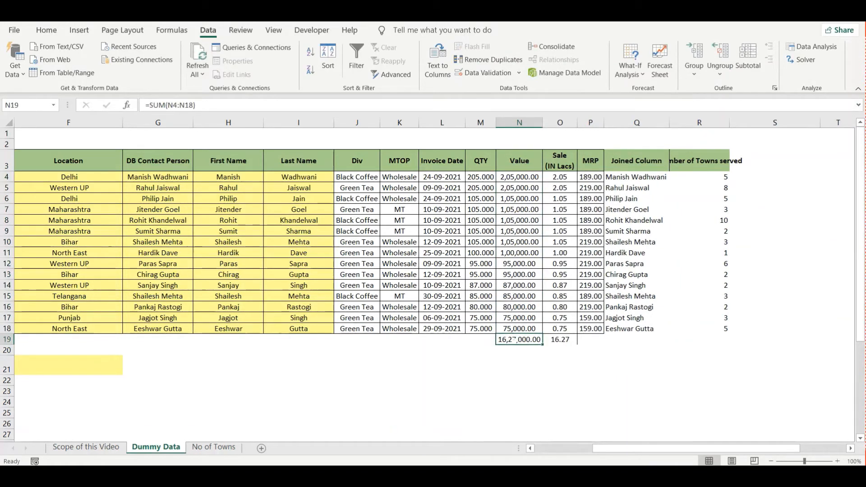
click(518, 351)
text(=)
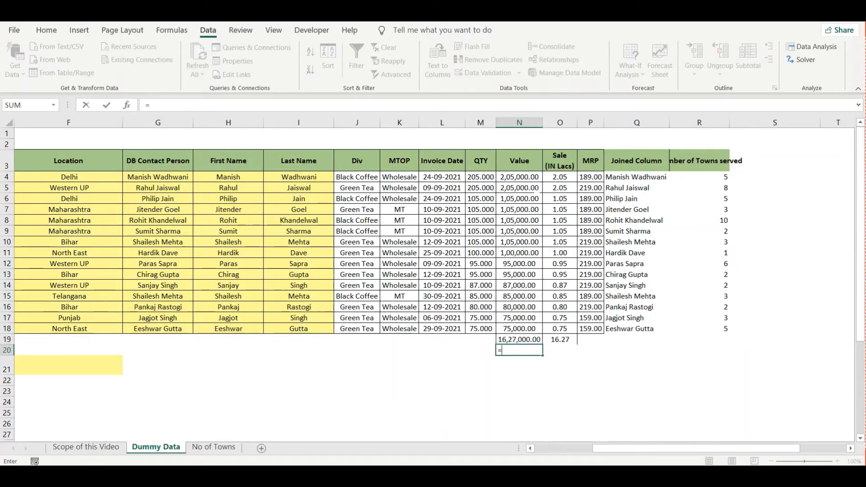
key(Escape)
- Examine the Value column entries from N4 down to N17 that feed the overall total
click(526, 177)
key(shift+Down)
key(shift+Down)
key(shift+Down)
key(shift+Down)
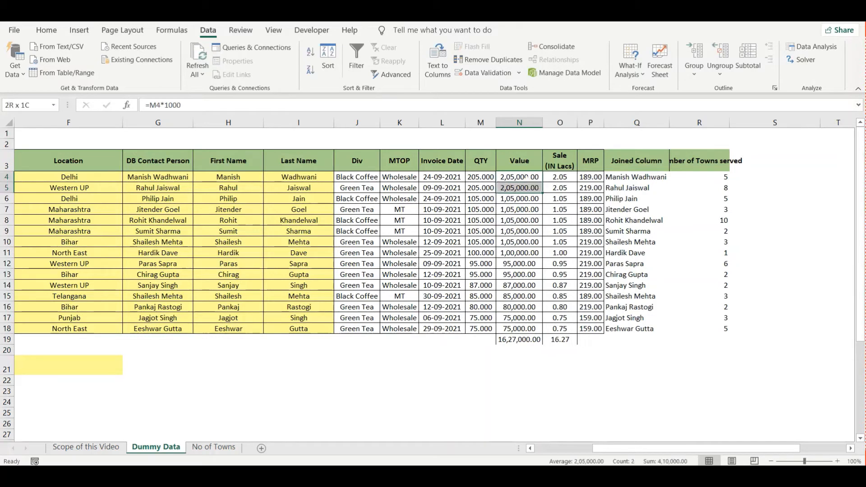
key(shift+Down)
key(shift+Down)
key(shift+Down)
key(shift+Down)
key(shift+Down)
key(shift+Down)
key(shift+Down)
key(shift+Down)
key(shift+Down)
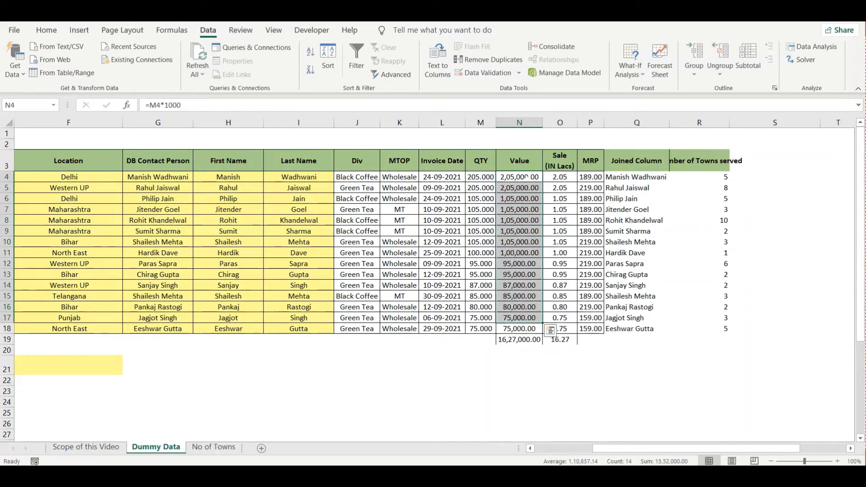
- Check the combined Value of the MT rows by selecting N7, N8, N9 and N15 together
click(400, 209)
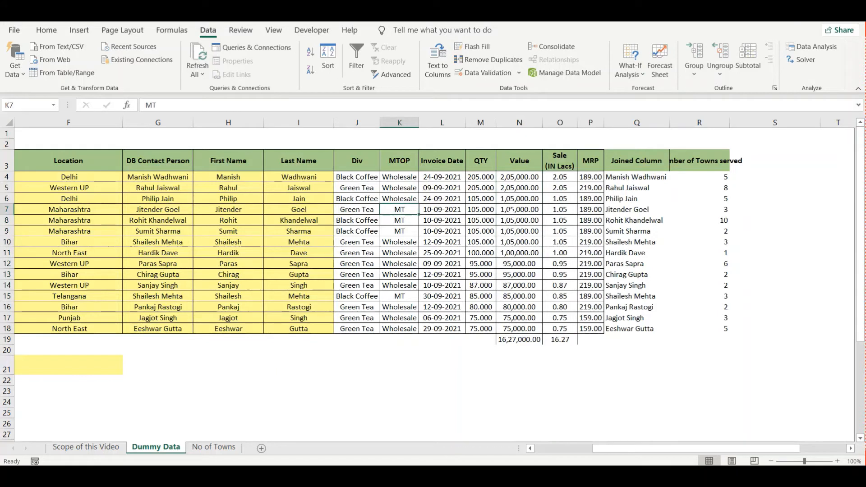
click(510, 210)
ctrl+click(517, 220)
ctrl+click(518, 231)
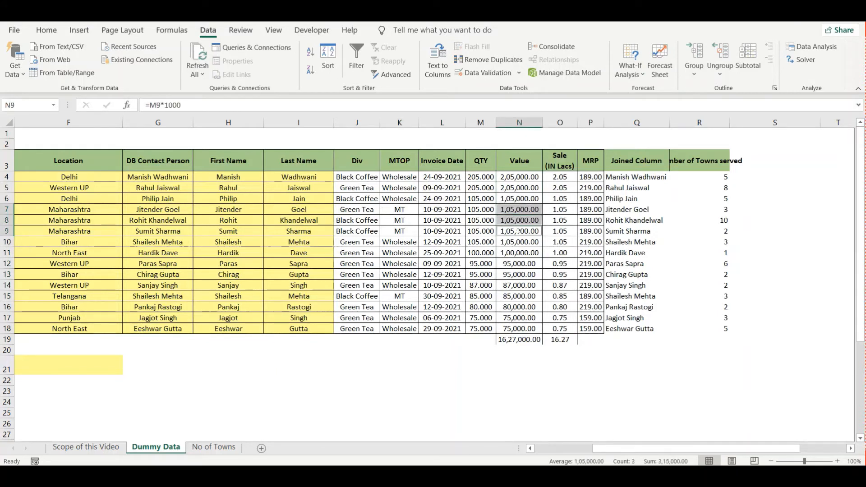
ctrl+click(518, 295)
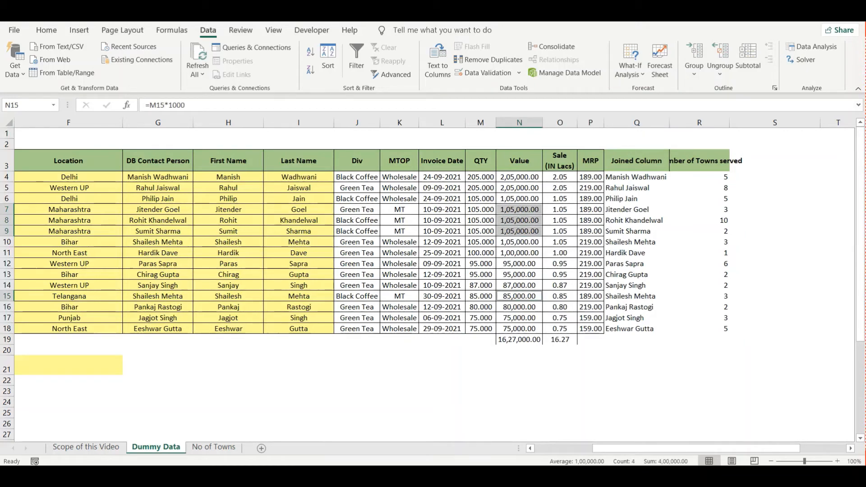
- Sum the Value of the MT rows in cell N21 with the formula =SUMIF(K4:K18,"MT",N4:N18)
click(518, 365)
text(=sumif)
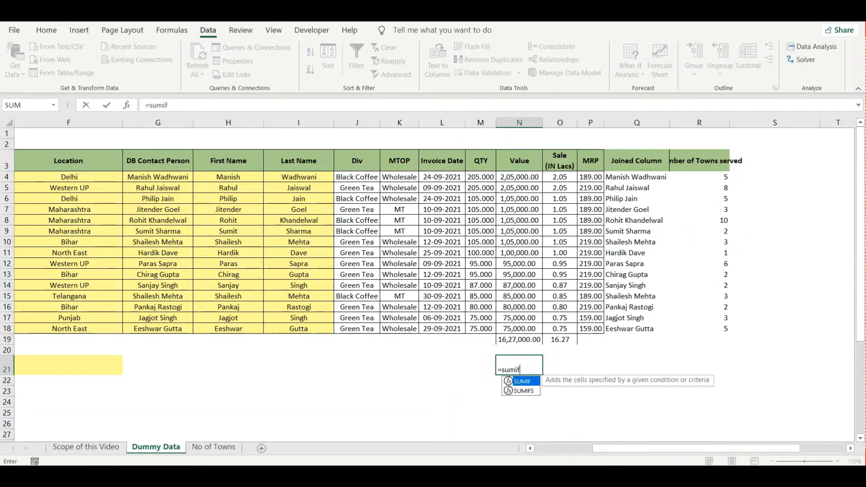
key(Tab)
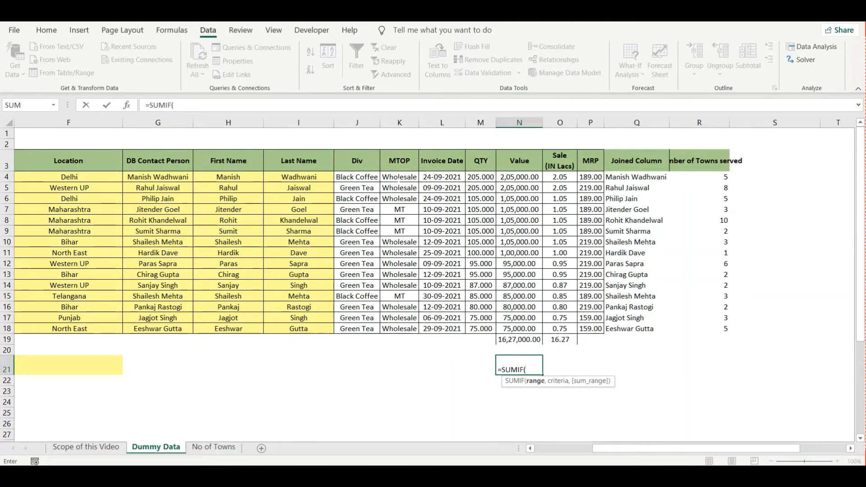
click(398, 177)
key(ctrl+shift+Down)
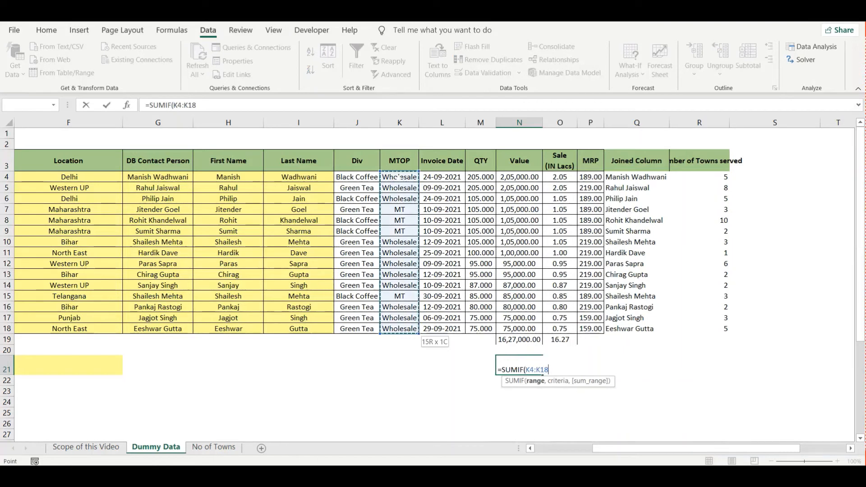
text(,"M)
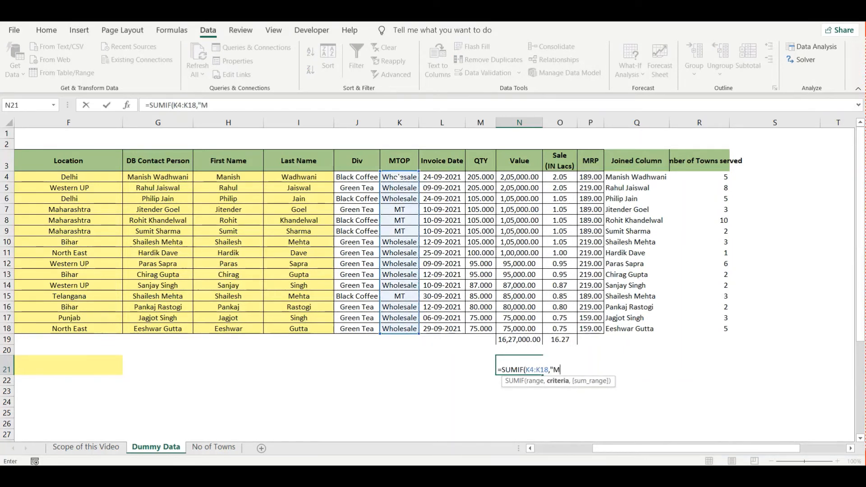
text(T",)
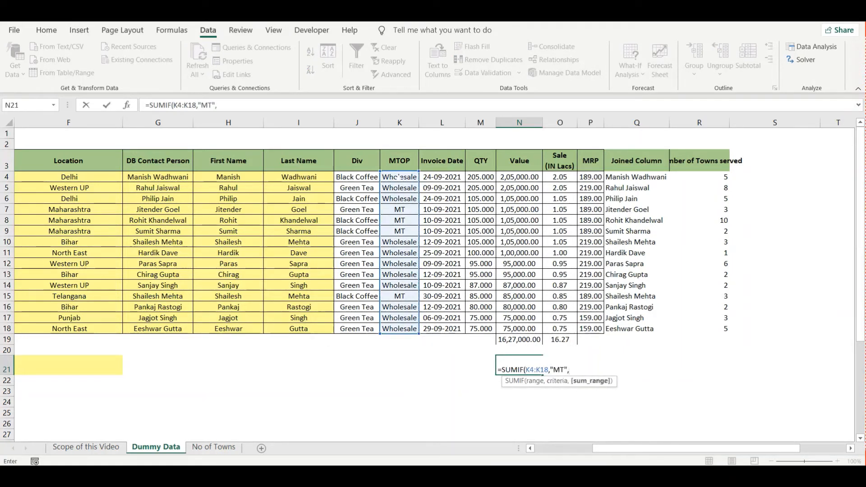
click(532, 176)
key(ctrl+shift+Down)
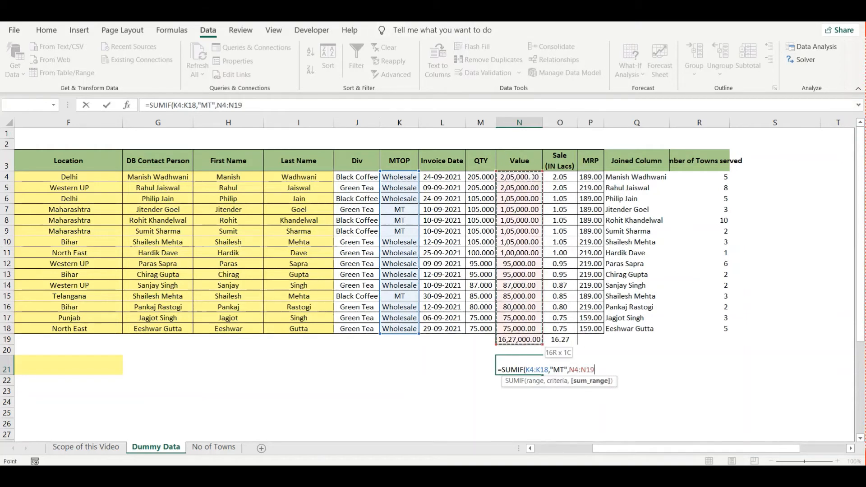
key(shift+Up)
text())
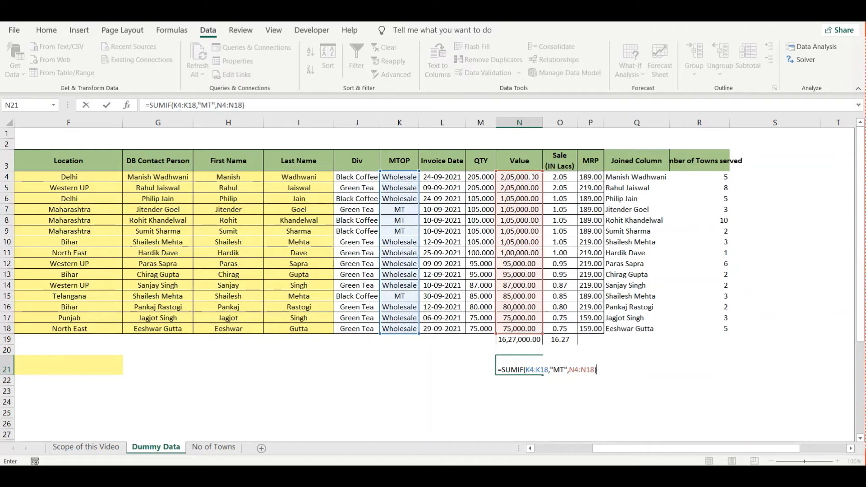
key(Return)
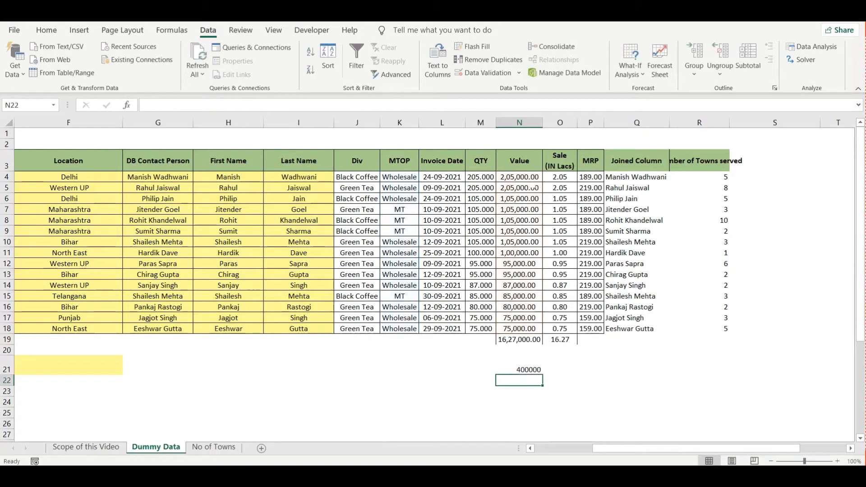
- Verify the SUMIF result in N21 against the combined Value cells N7, N8, N9 and N15 of the MT rows
click(535, 371)
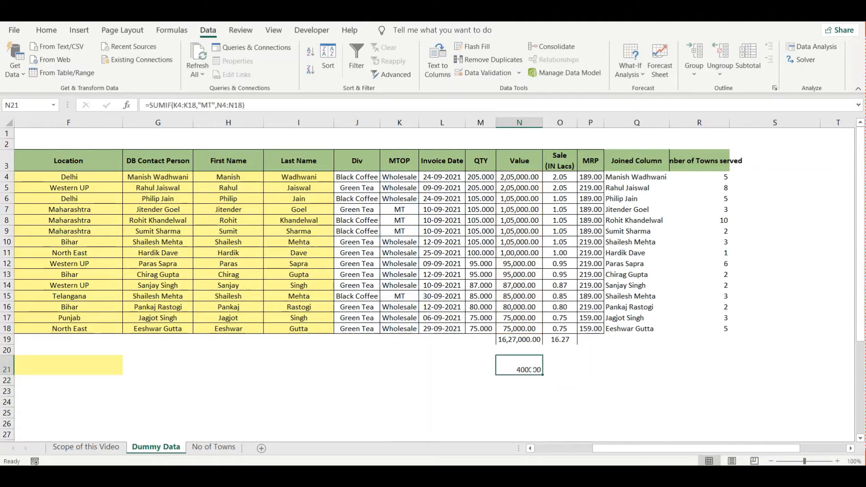
click(401, 209)
key(Right)
key(Right)
key(Right)
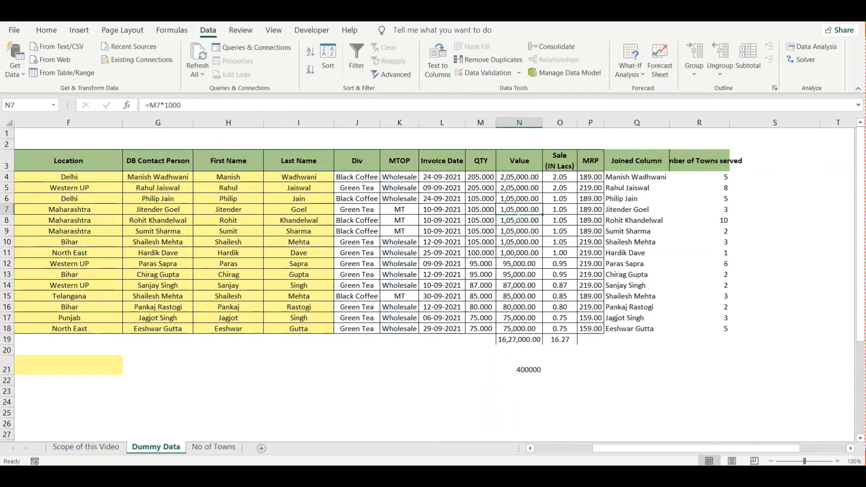
ctrl+click(519, 220)
ctrl+click(518, 231)
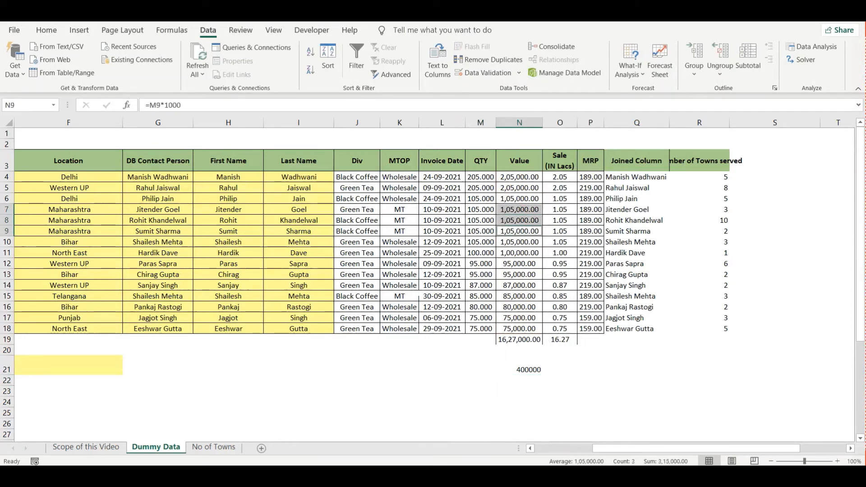
ctrl+click(511, 296)
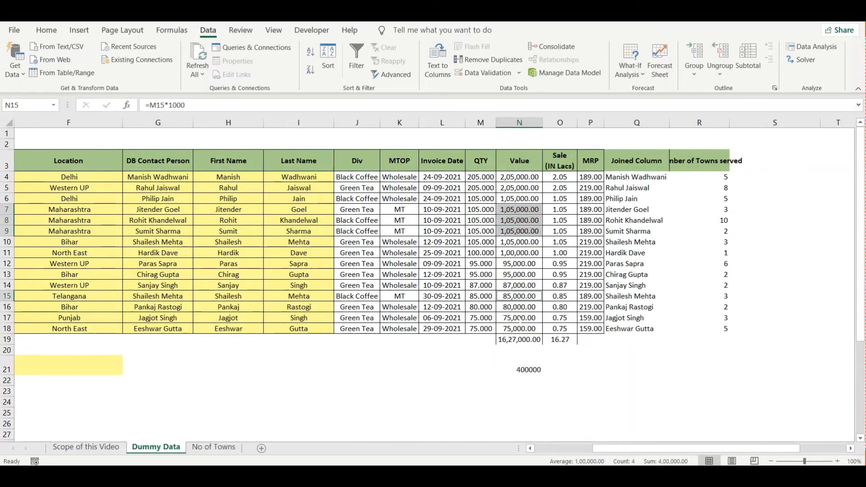
- Label the formula cells by entering SUMIF in M21 and SUMIFS in M22
click(537, 369)
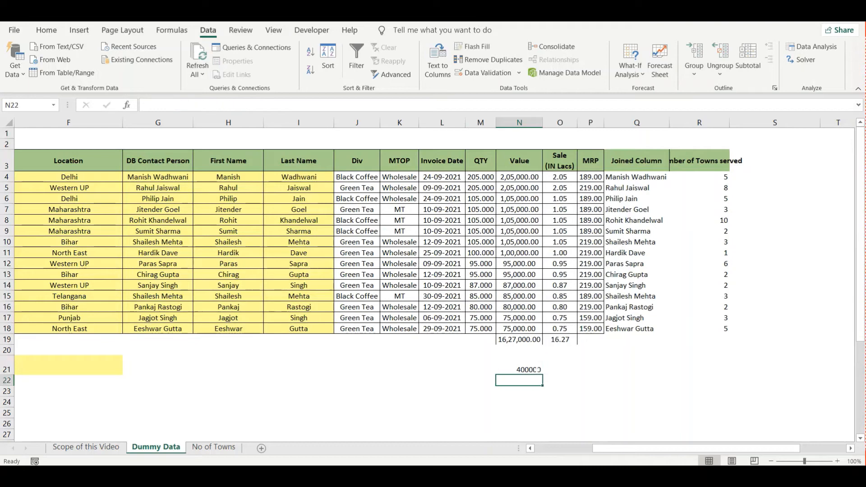
key(Left)
text(SUMIF)
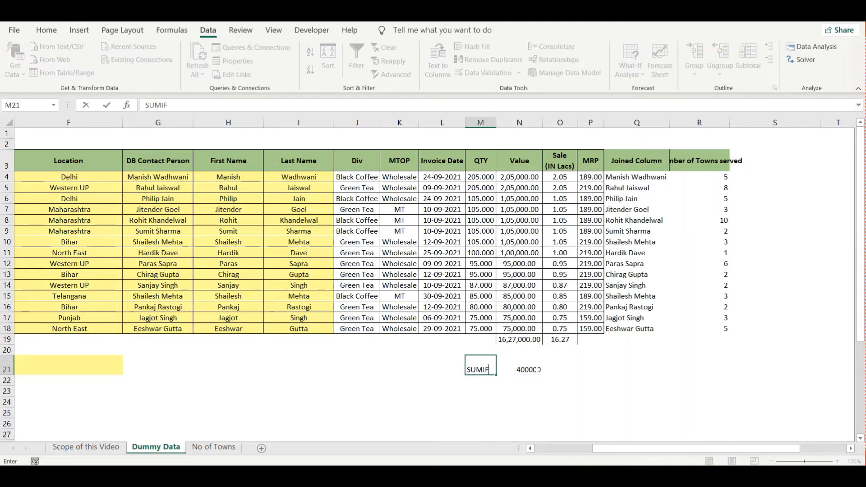
key(Return)
text(SUMIF)
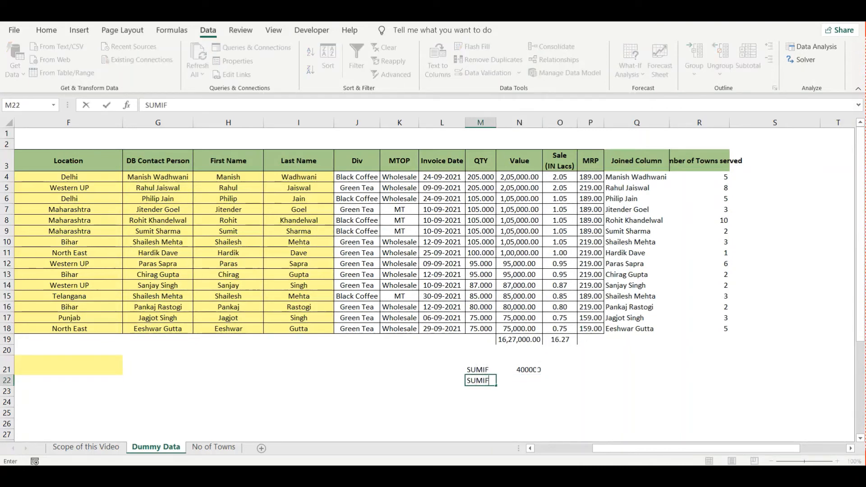
text(S)
key(Return)
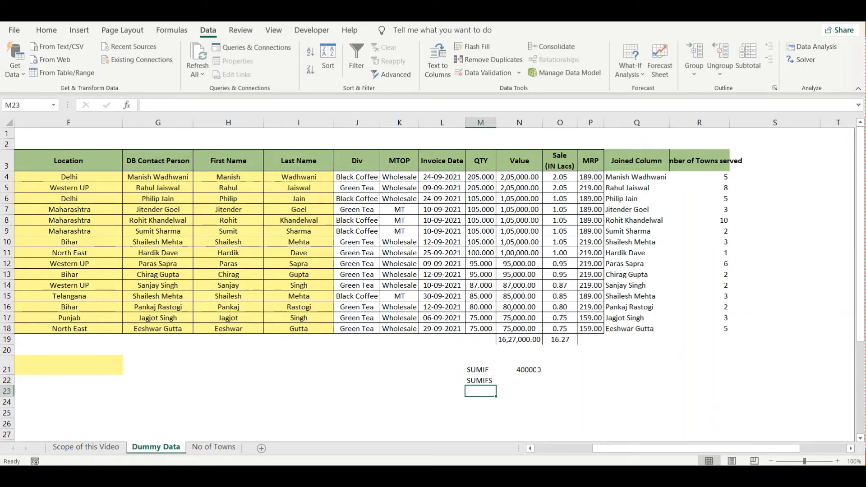
- Review the MTOP criterion used by SUMIF, and compare the MTOP and Div columns and row 7 as conditions for SUMIFS
click(528, 369)
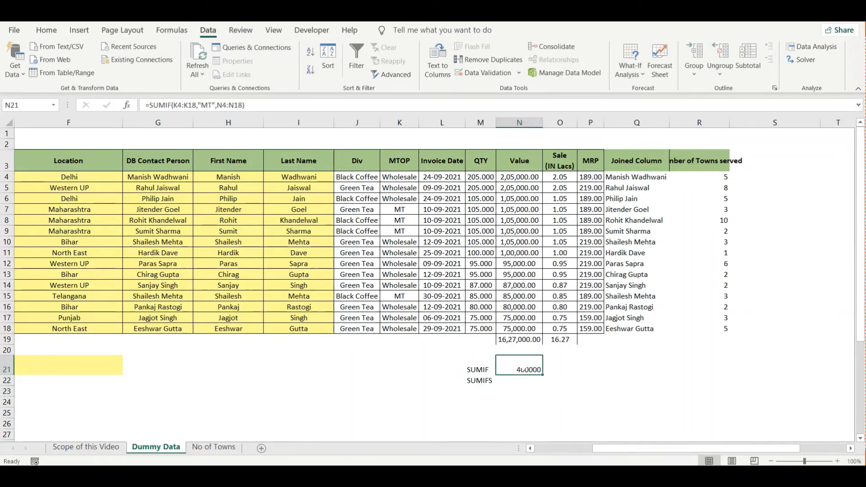
click(399, 122)
click(397, 220)
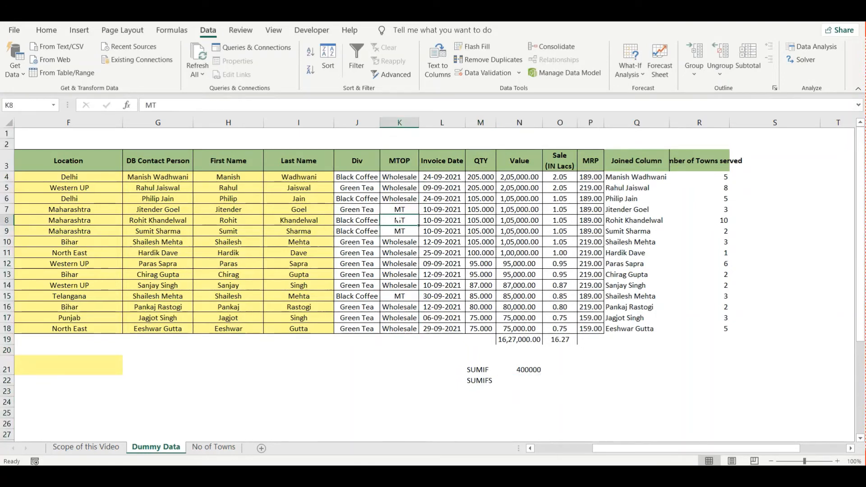
click(480, 380)
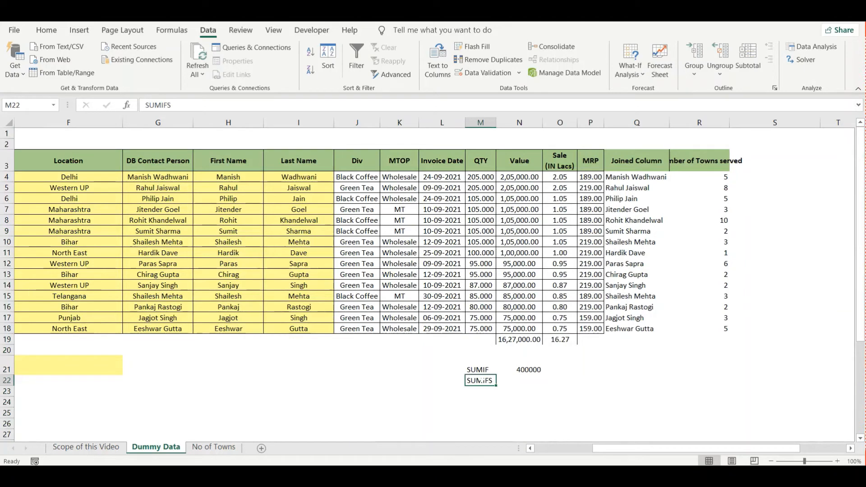
click(399, 122)
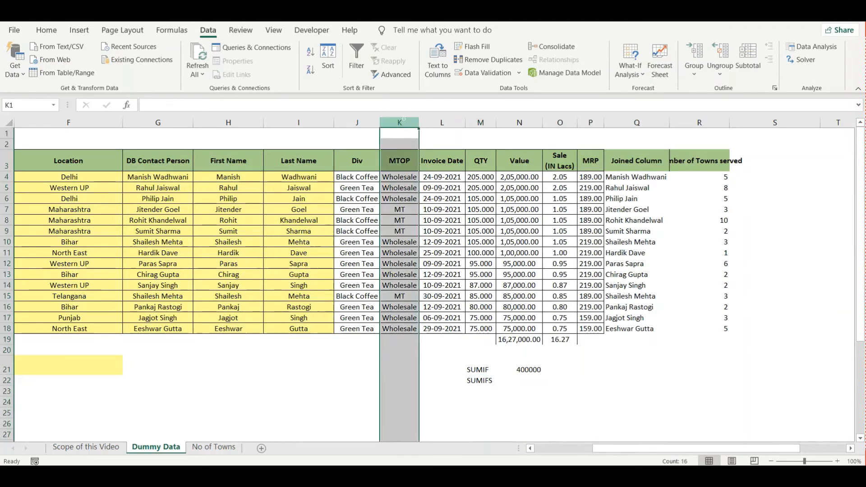
click(358, 123)
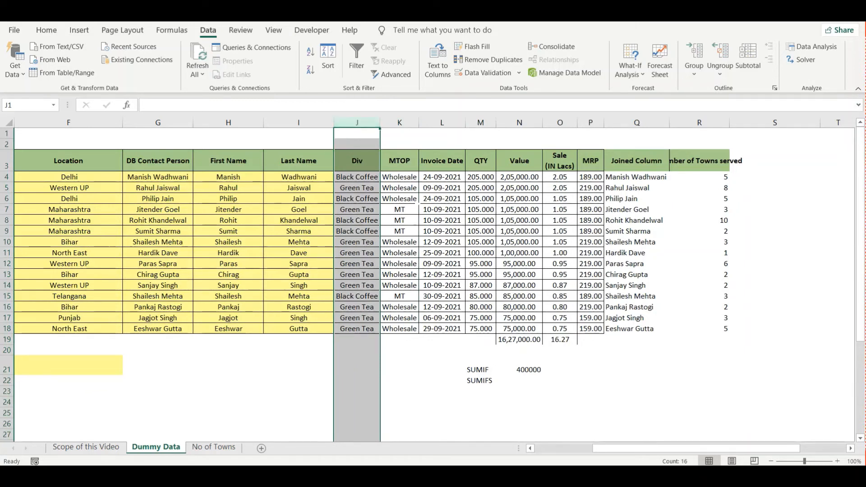
click(399, 209)
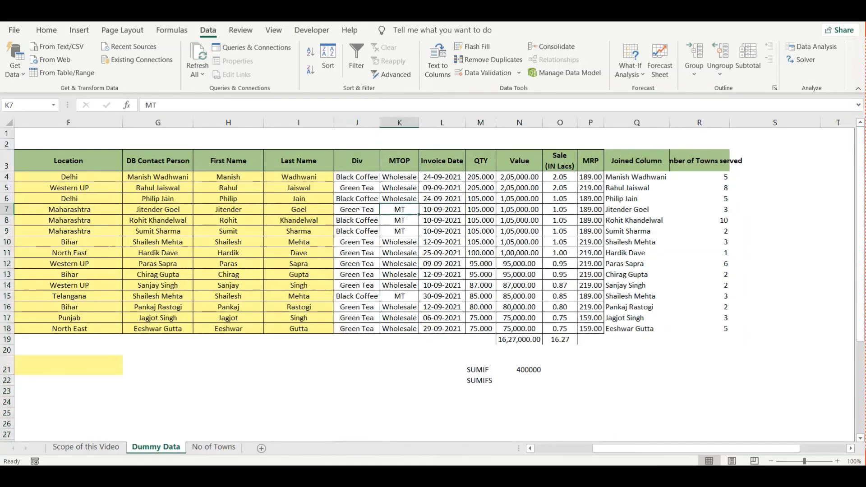
click(7, 209)
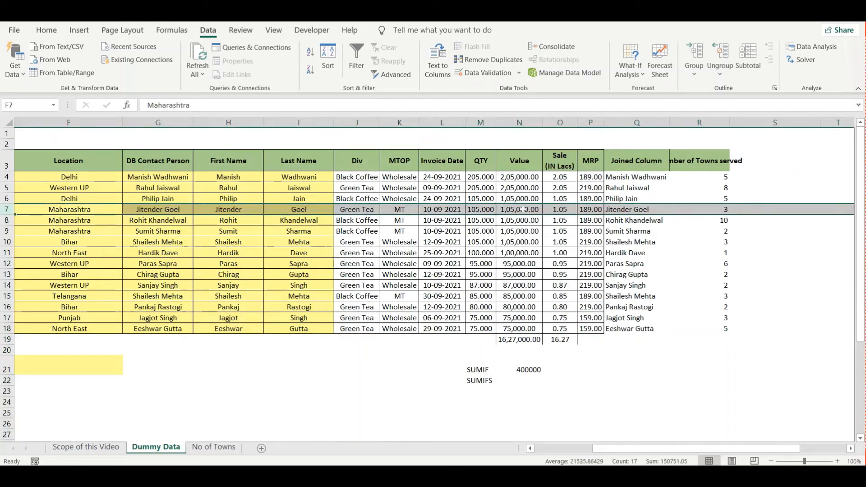
- Sum the Value of the Green Tea rows under MT in cell N22 with =SUMIFS(N4:N18,J4:J18,"Green Tea",K4:K18,"MT") and check it against N7
click(519, 380)
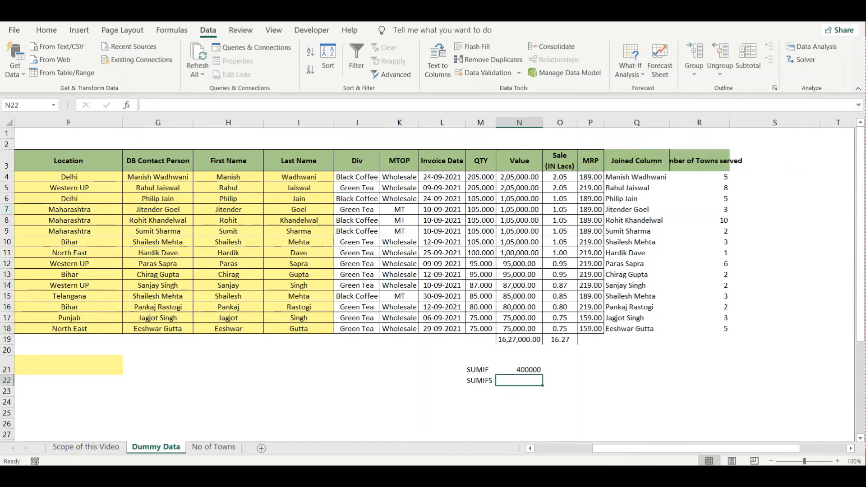
text(=sumifs)
key(Tab)
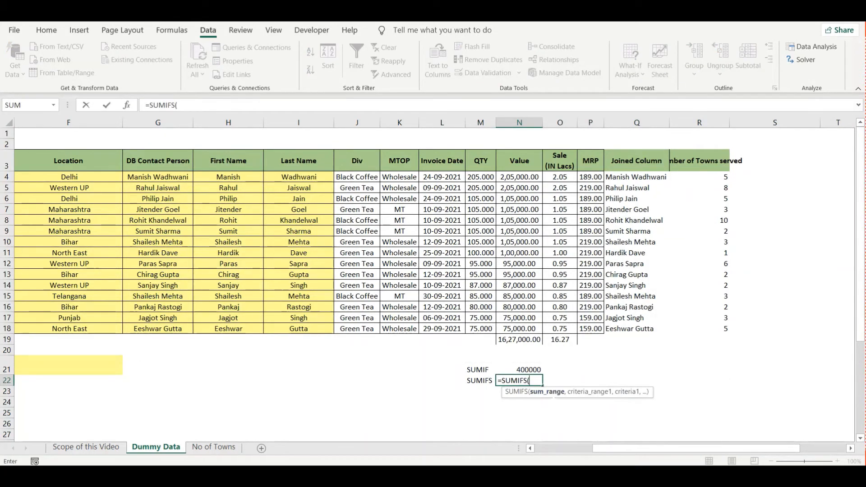
drag(518, 177, 536, 333)
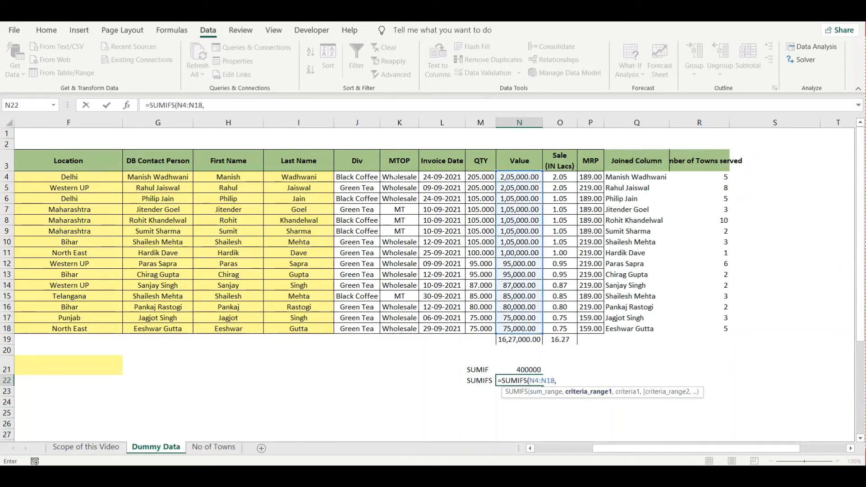
click(395, 176)
drag(356, 177, 356, 328)
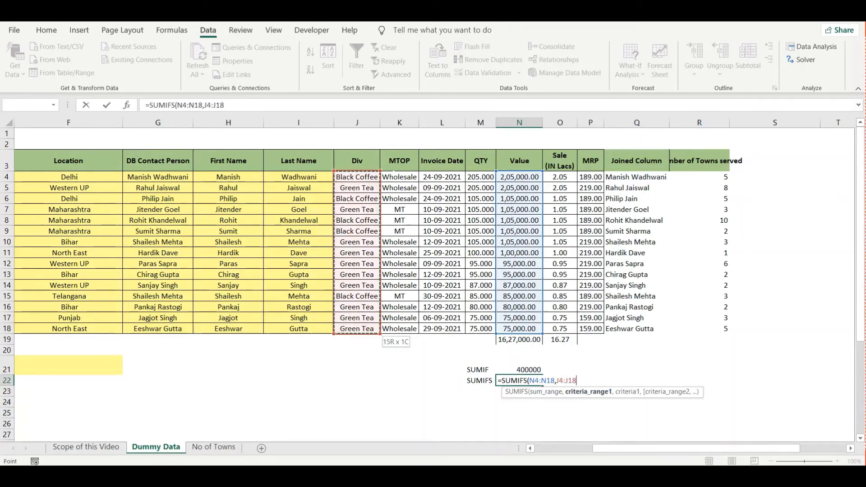
text(,)
text("Green )
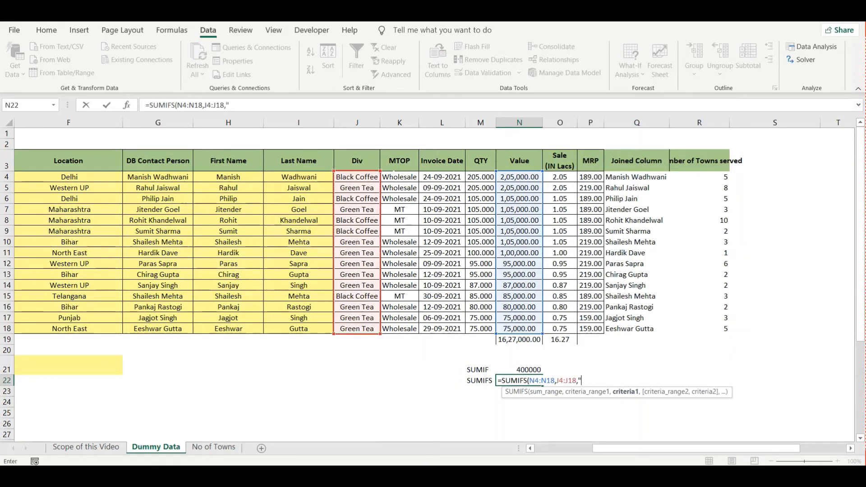
text(Tea",)
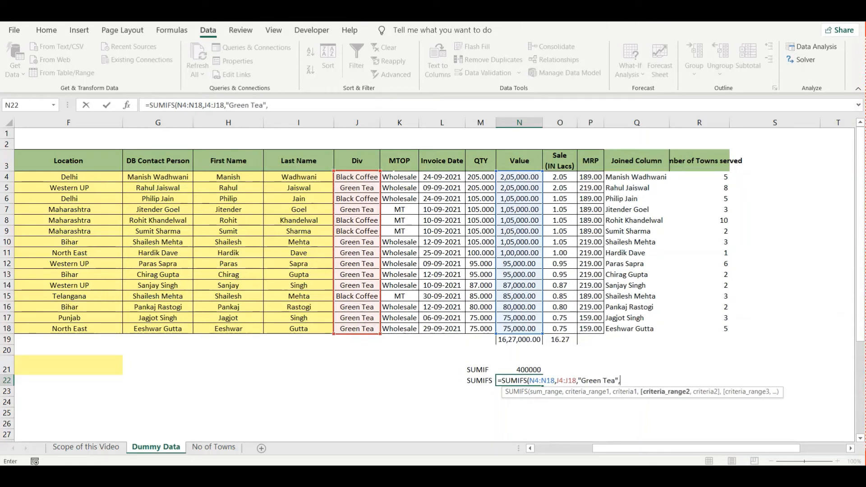
click(413, 176)
key(ctrl+shift+Down)
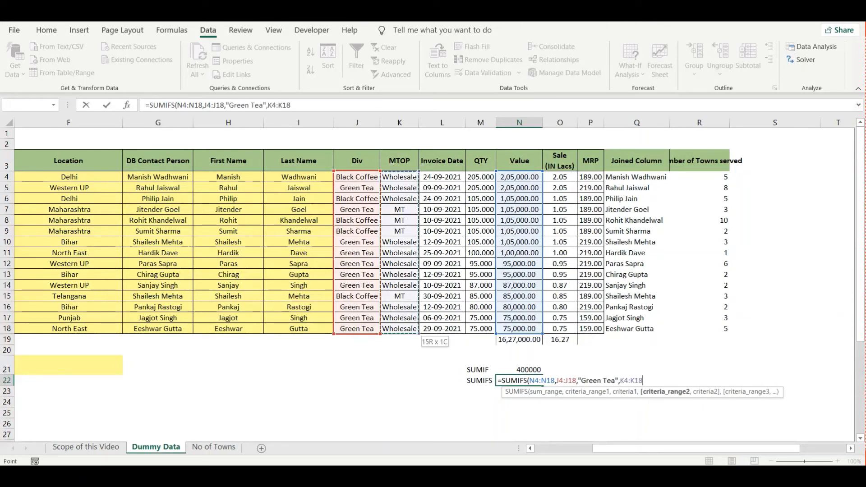
text(,)
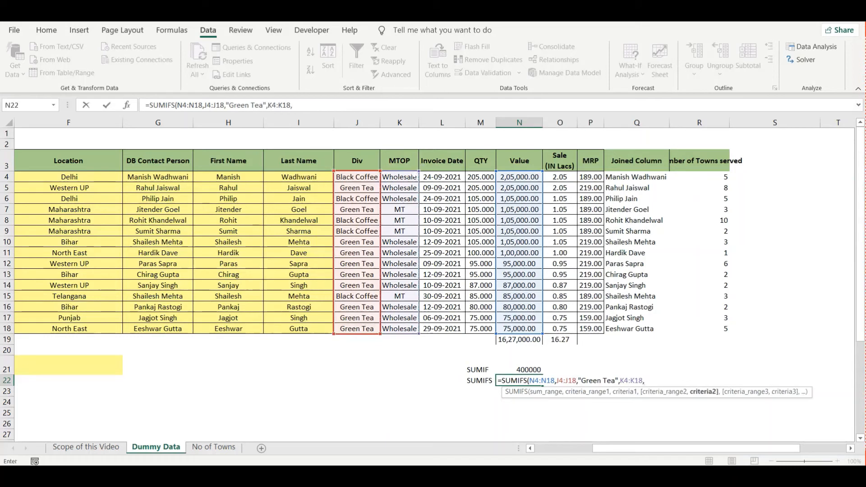
text("MT"))
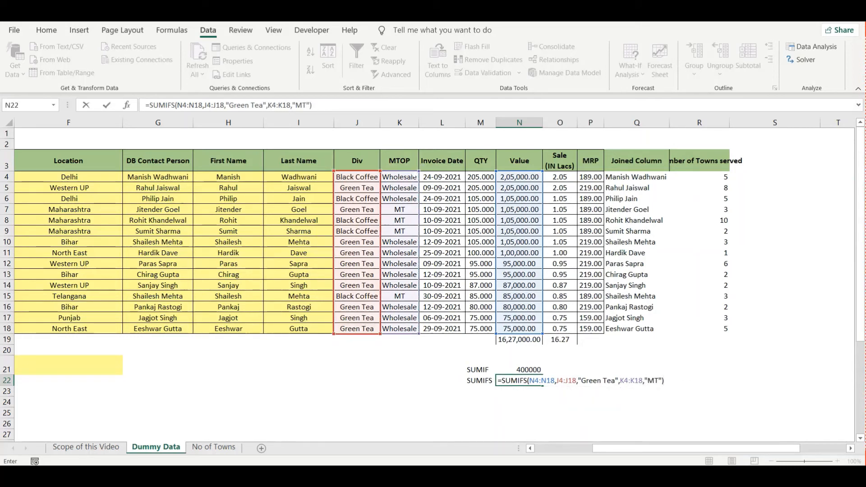
key(ctrl+Return)
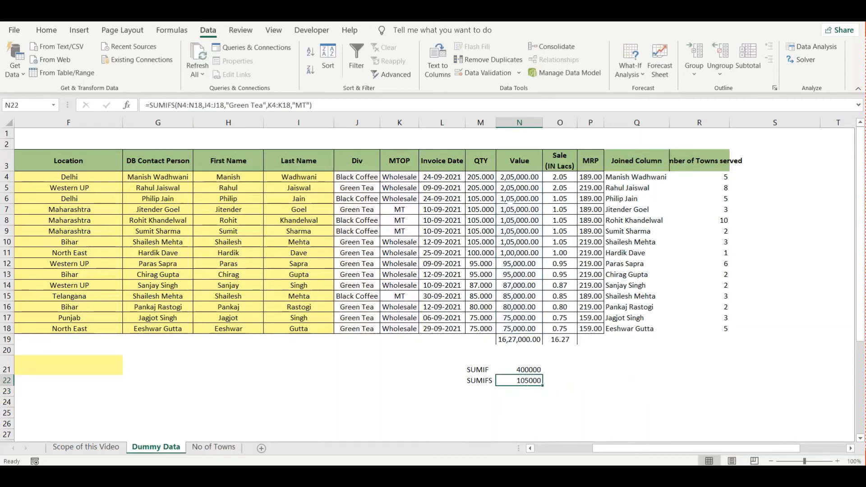
click(510, 208)
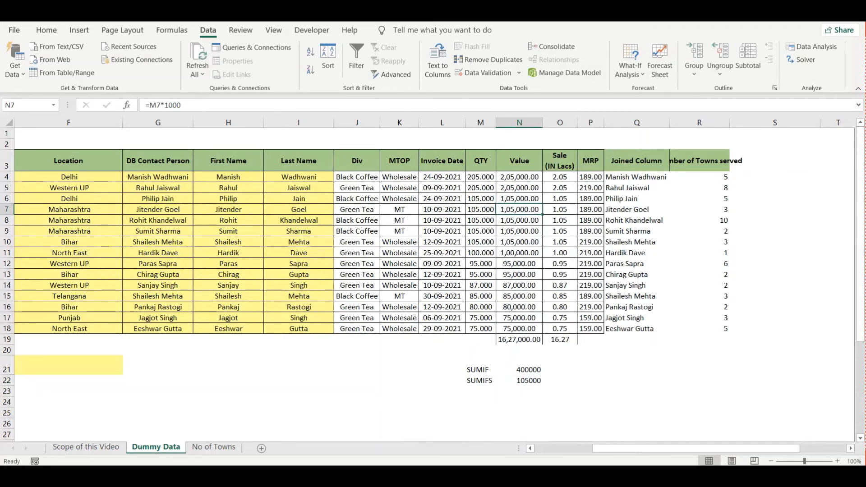
- Label the Value total by entering SUM in cell M19, and review it alongside the SUMIF and SUMIFS labels
click(480, 339)
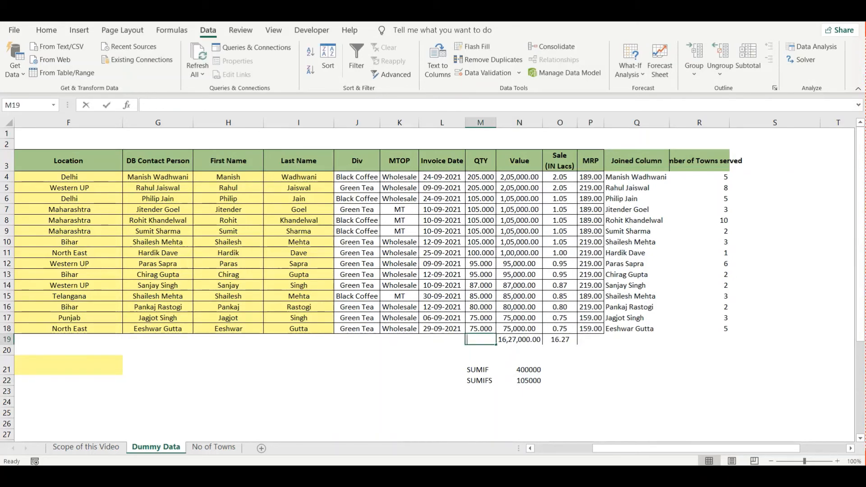
text(SUM)
key(Down)
key(Down)
key(Down)
key(Down)
key(Up)
key(Up)
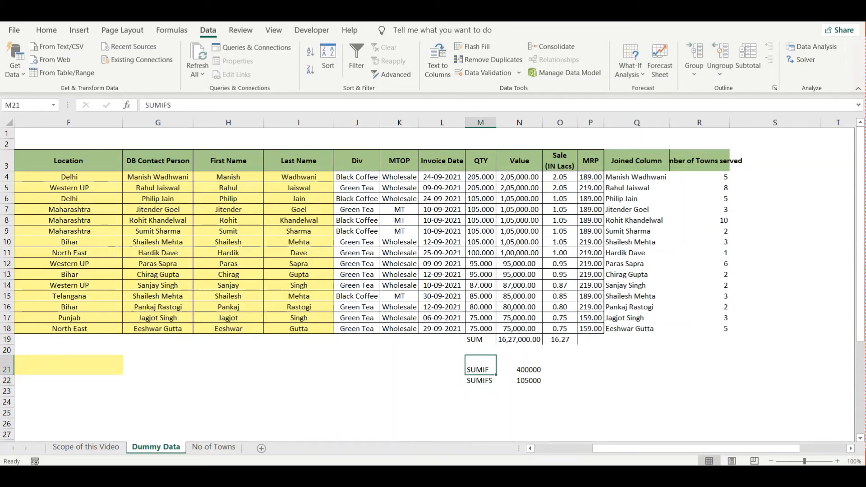
key(Down)
key(Right)
key(Left)
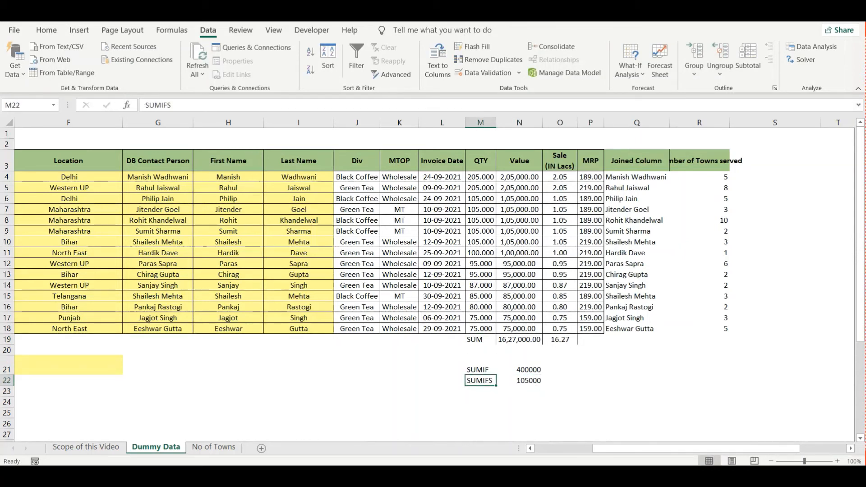
- Consult topic 6 on the Scope of this Video sheet and label Dummy Data cells M24, M25 and M26 as COUNT, COUNTIF and COUNTIFS
click(116, 449)
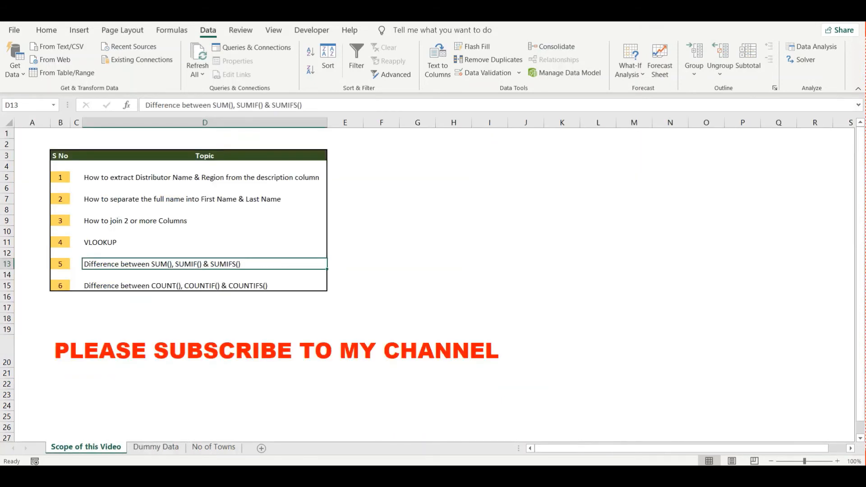
click(112, 286)
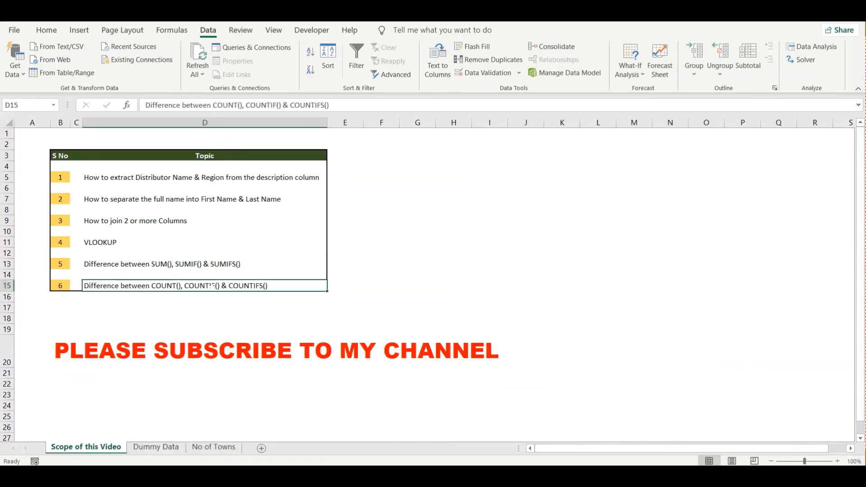
click(176, 448)
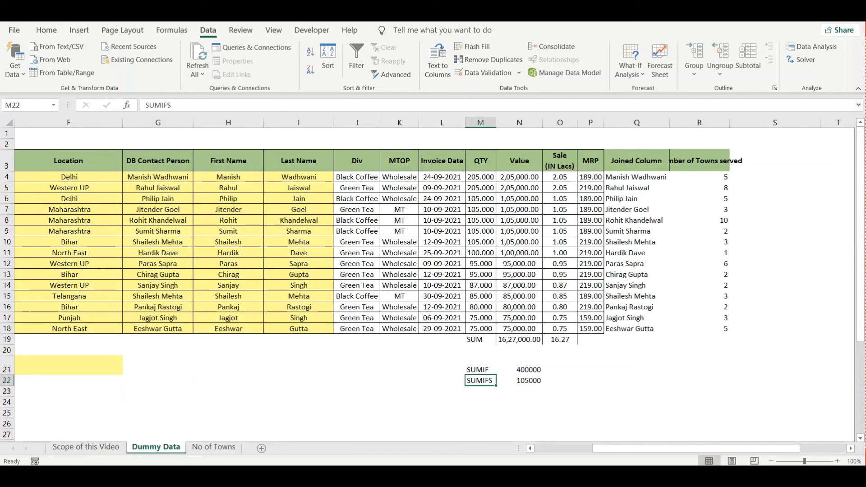
click(481, 401)
text(COUNT)
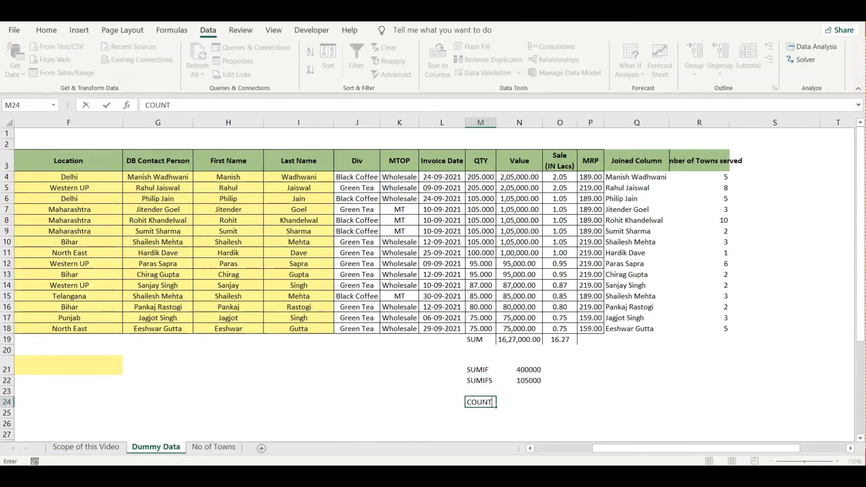
key(Return)
text(COUNTIF)
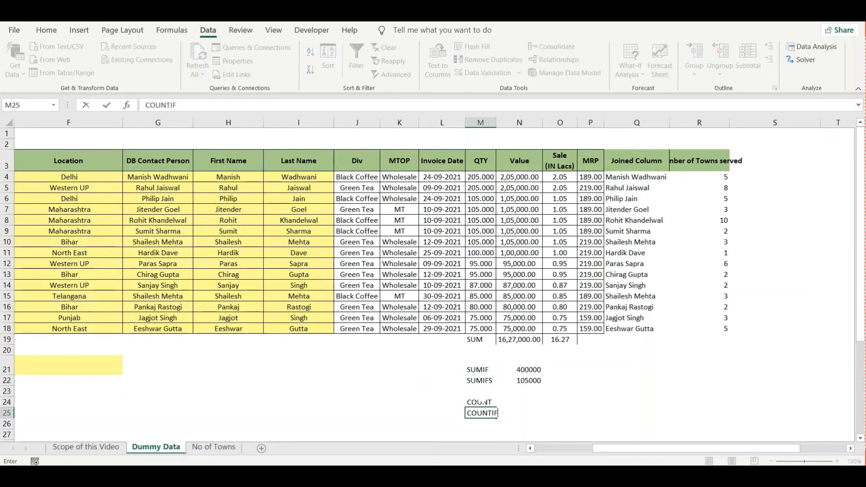
key(Return)
text(COUN)
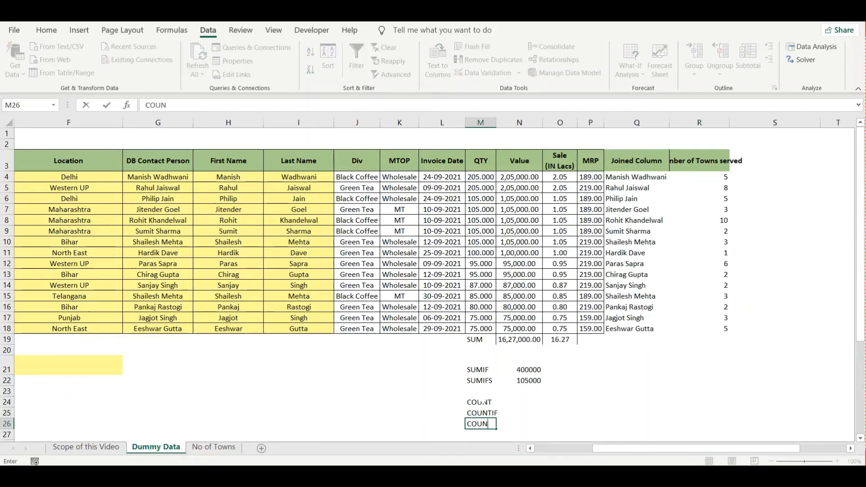
text(TIFS)
key(Return)
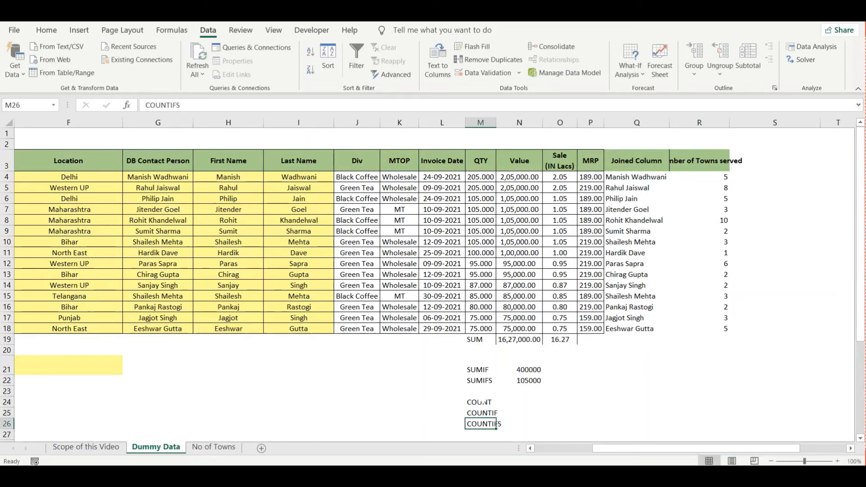
- Count the numeric entries of the Value column in cell N24 with the formula =COUNT(N4:N18)
click(481, 401)
key(Right)
text(=)
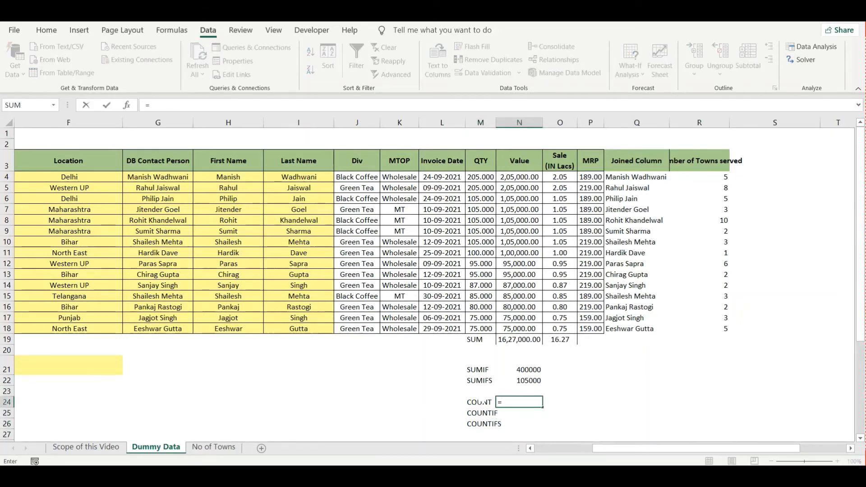
text(count)
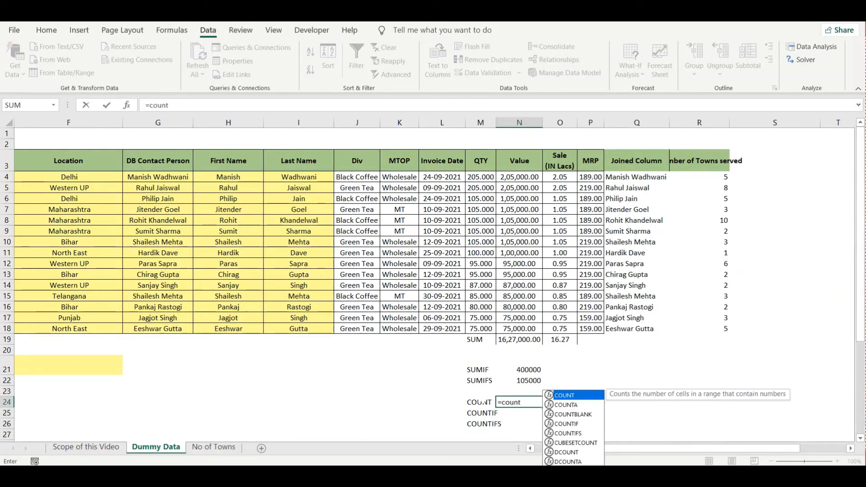
text(()
key(Up)
key(Up)
key(Up)
key(Up)
key(Up)
key(Up)
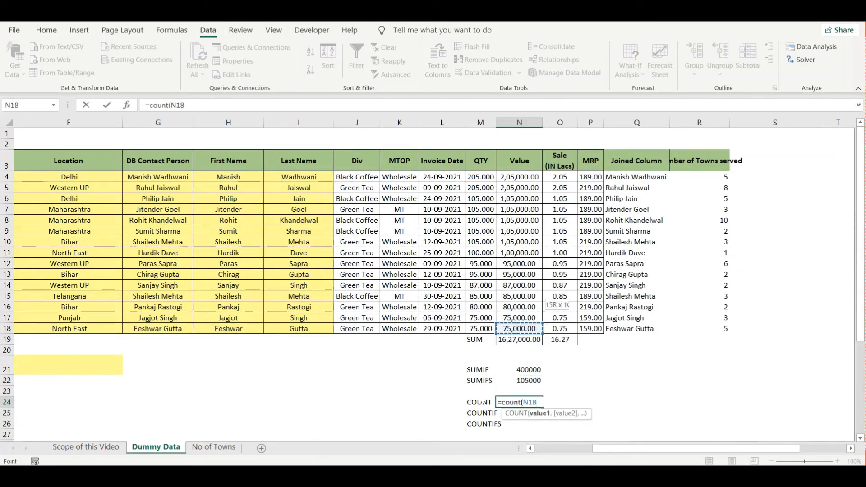
key(shift+Up)
key(shift+Up)
key(shift+Up)
key(shift+Up)
key(shift+Up)
key(shift+Up)
key(shift+Up)
key(shift+Up)
key(shift+Up)
key(shift+Up)
key(shift+Up)
key(shift+Up)
key(shift+Up)
key(shift+Up)
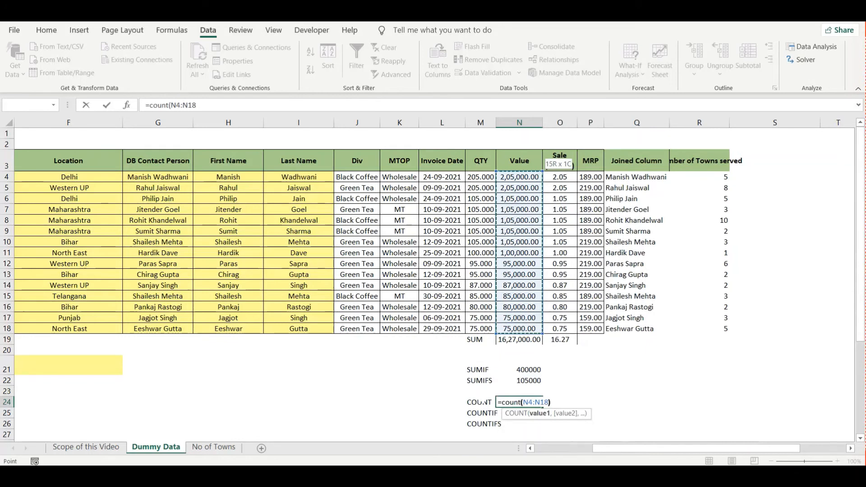
text())
key(Return)
key(Up)
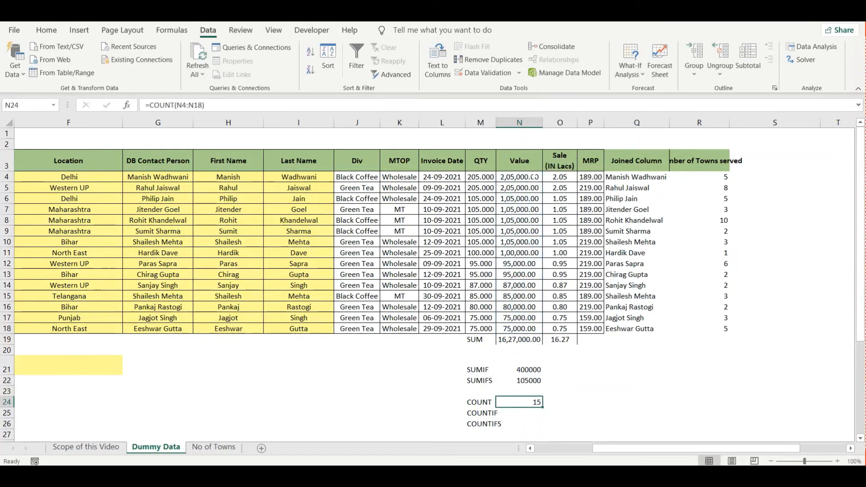
- Count the MT rows of the MTOP column in cell N25 with the formula =COUNTIF(K4:K18,"MT")
key(Down)
text(=counti)
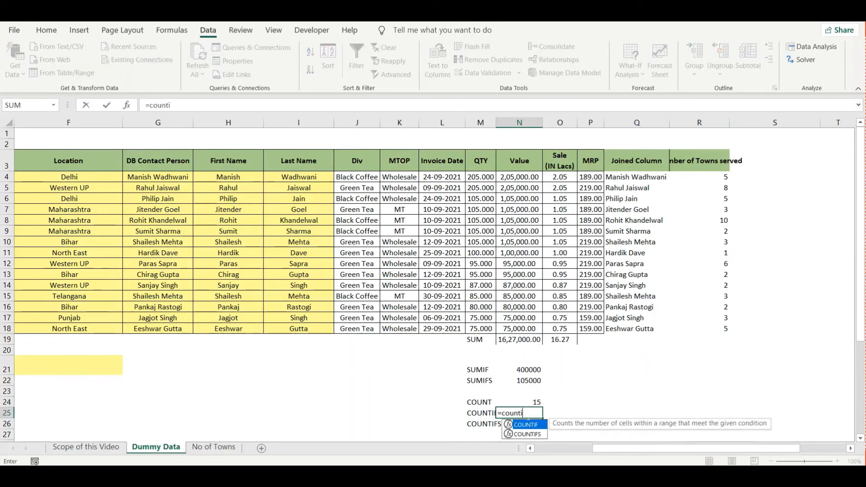
key(Tab)
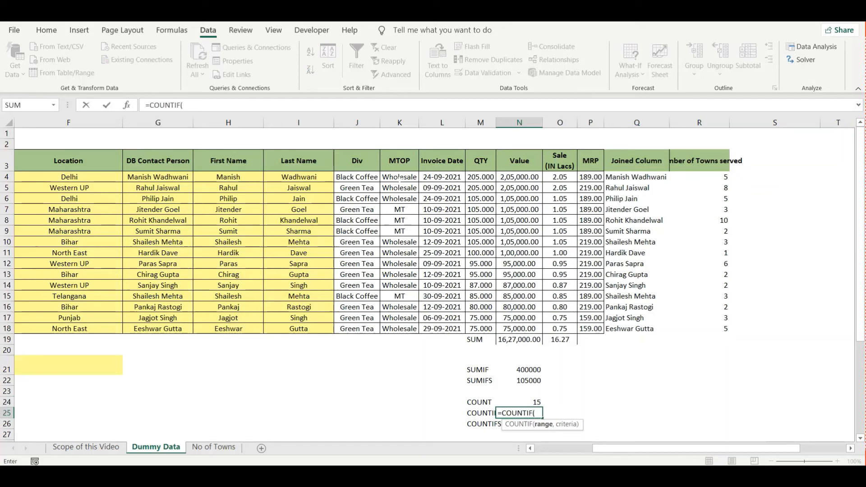
click(400, 177)
key(ctrl+shift+Down)
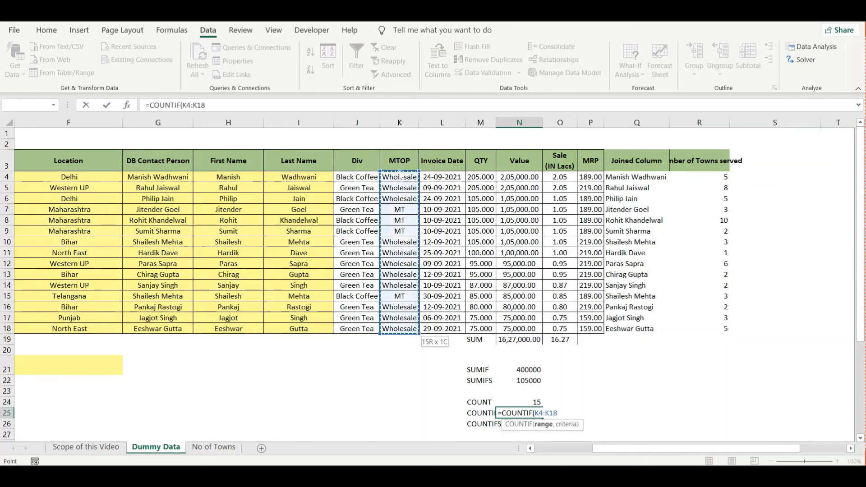
text(,)
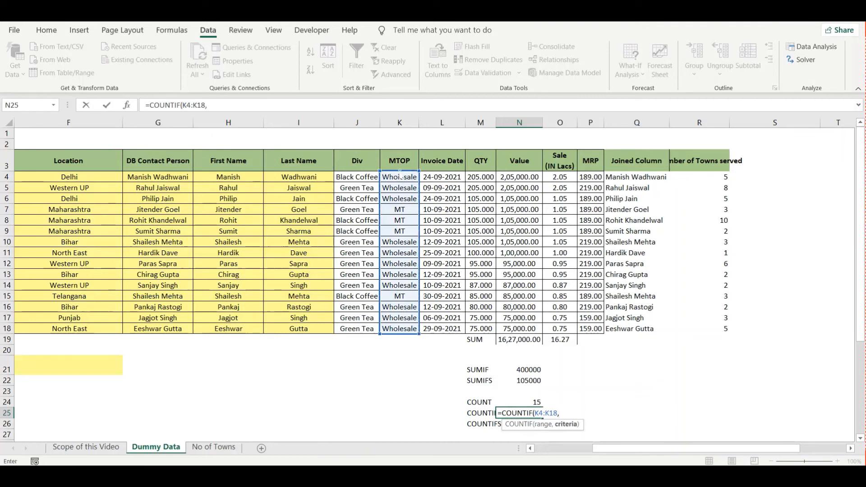
text("MT"))
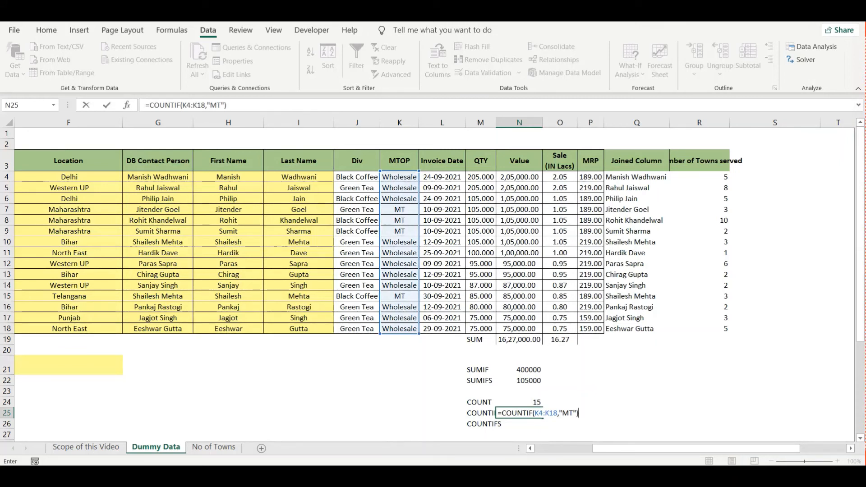
key(ctrl+Return)
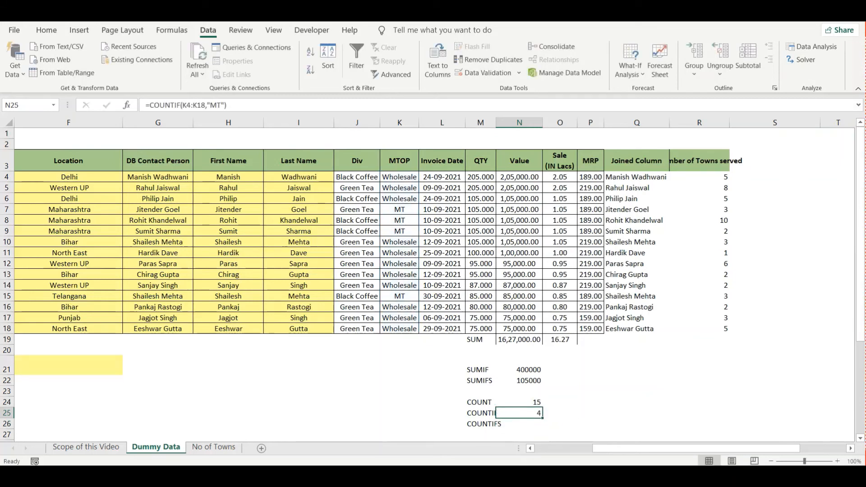
- Begin a COUNTIFS formula in cell N26 with the MTOP range K4:K18 and the criterion "MT"
key(Down)
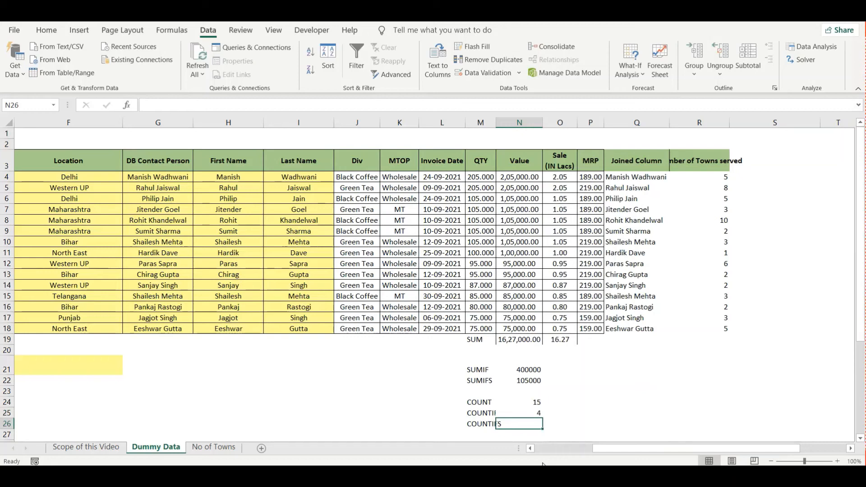
text(=)
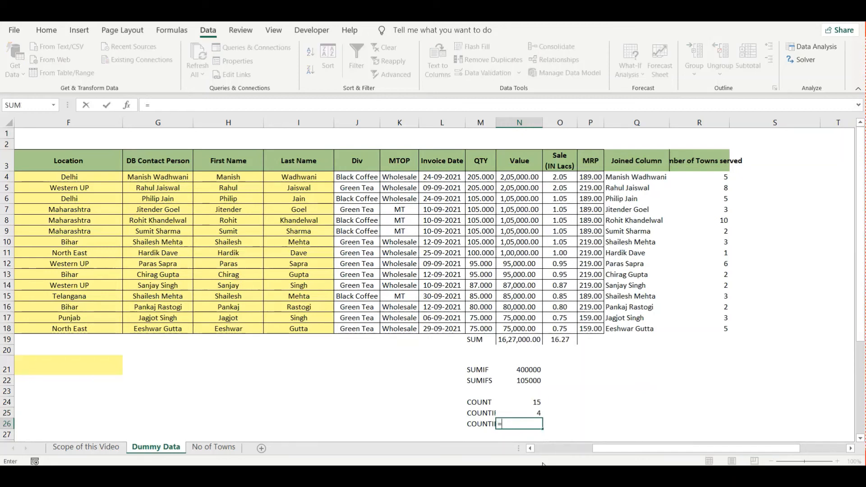
text(countifs)
key(Tab)
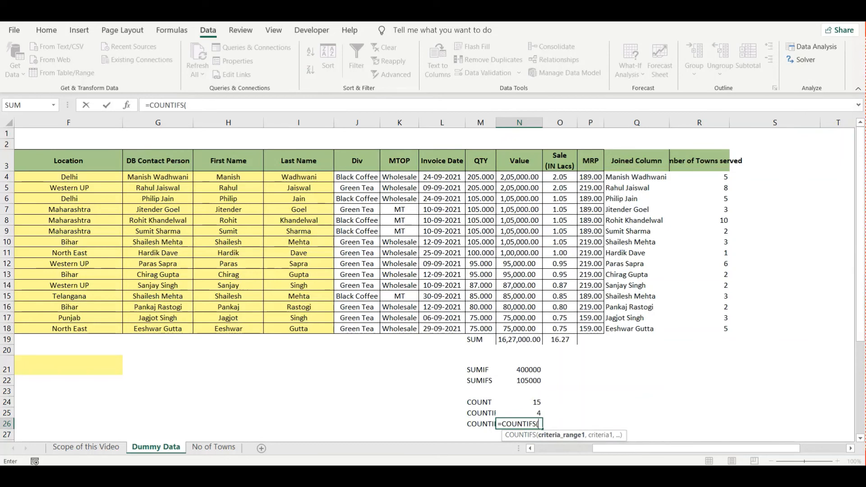
click(404, 176)
key(ctrl+shift+Down)
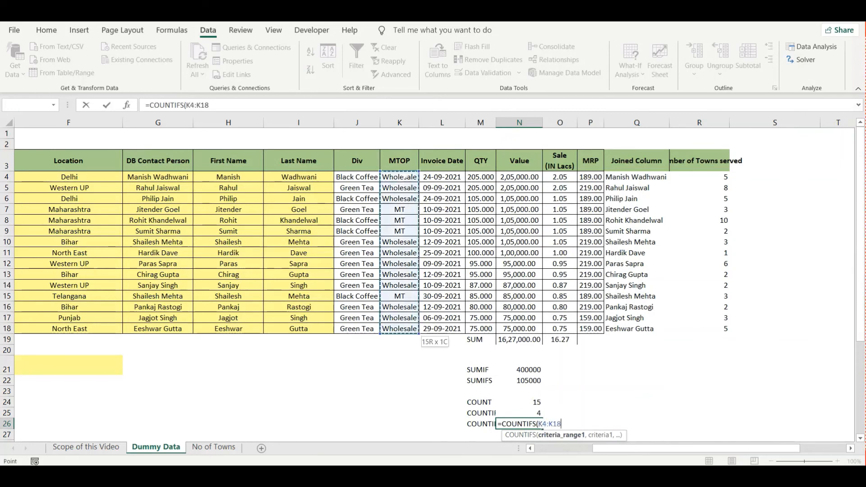
text(,"MT)
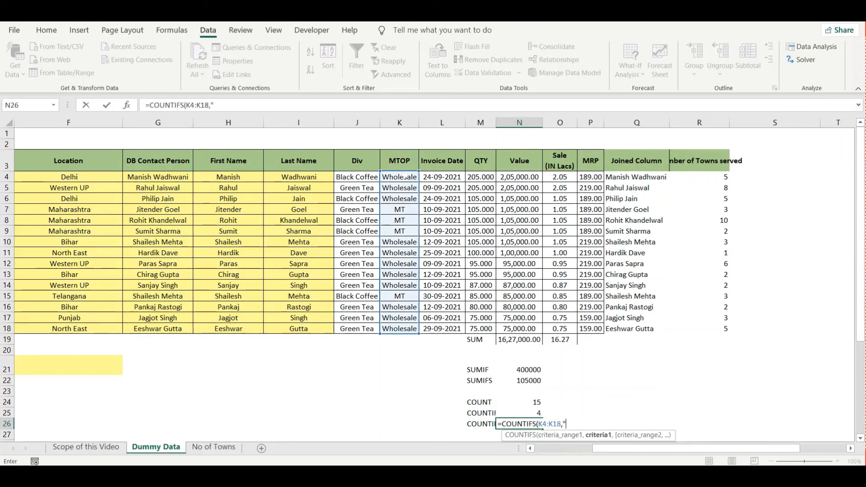
text(",)
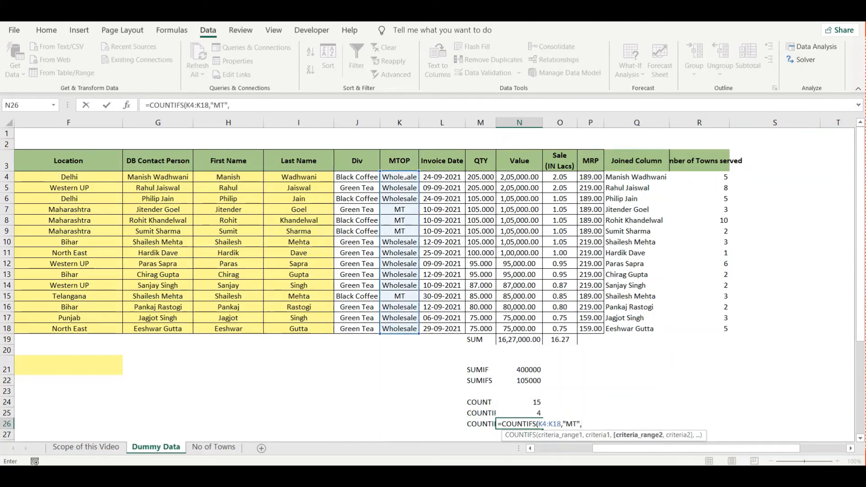
- Complete the COUNTIFS formula in N26 with the Div range J4:J18 and the criterion "Green Tea"
click(359, 161)
key(Down)
key(ctrl+shift+Down)
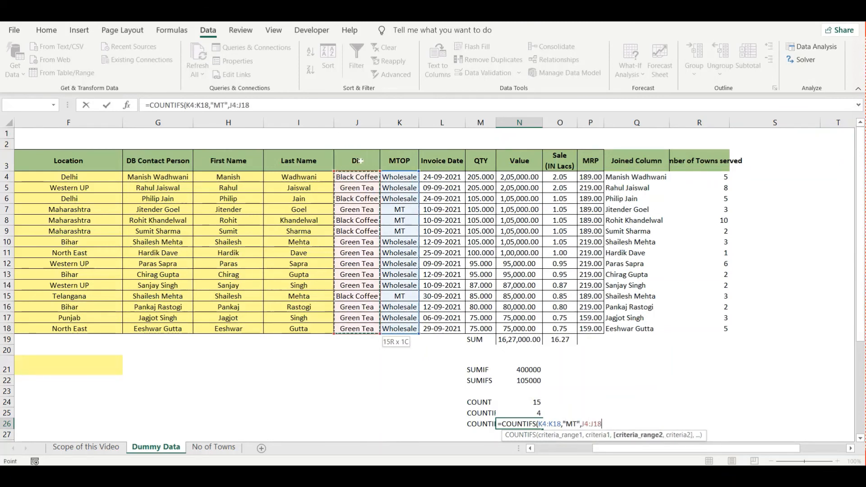
text(,")
text(Gre)
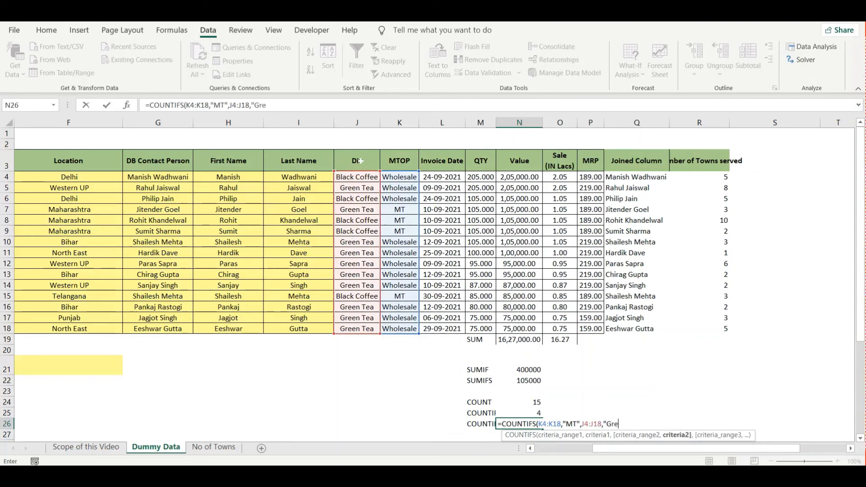
text(en Tea"))
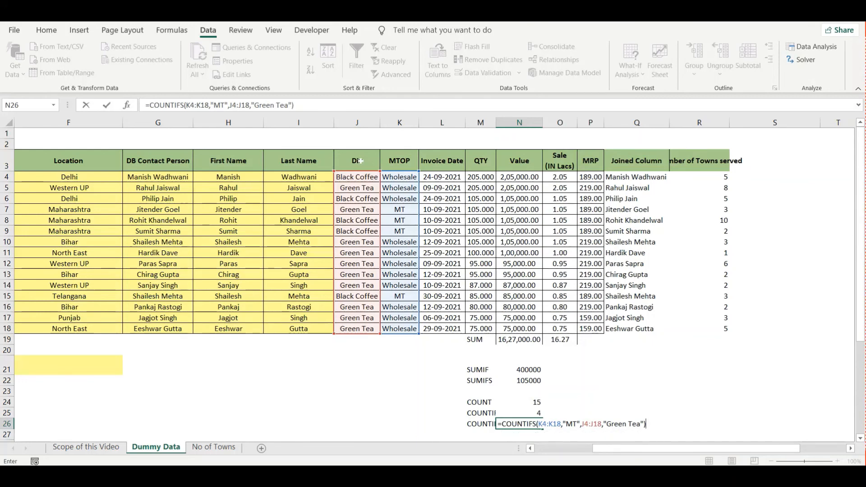
key(Return)
key(Up)
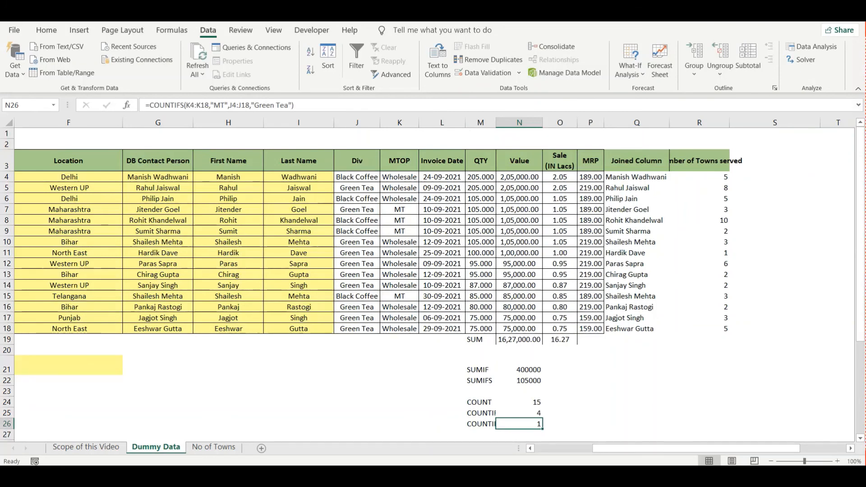
- Open the COUNT formula in cell N24 for editing and select its entire text
drag(518, 389, 519, 398)
click(519, 400)
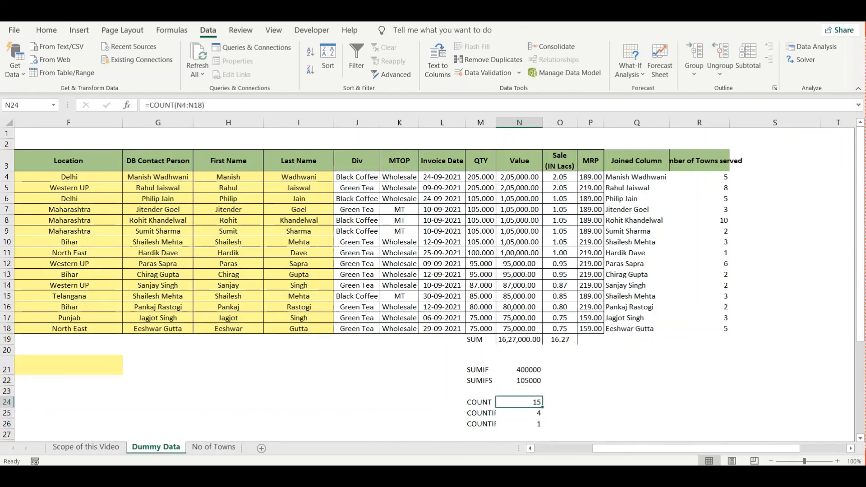
drag(209, 106, 86, 104)
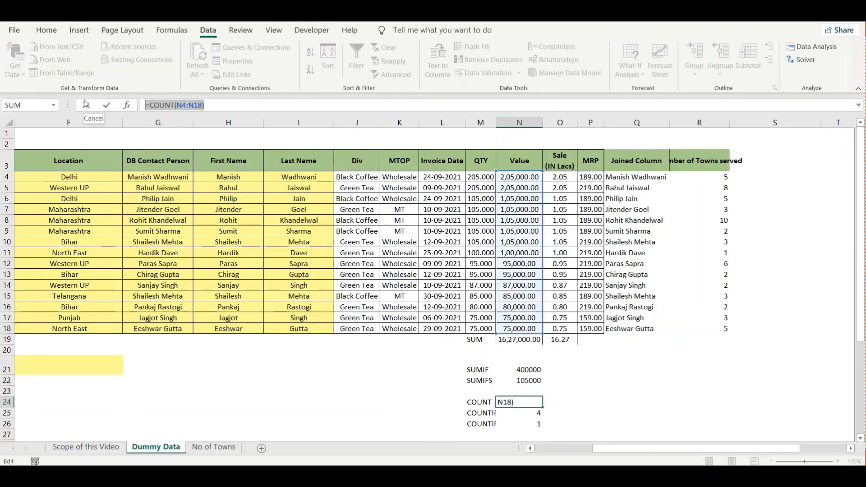